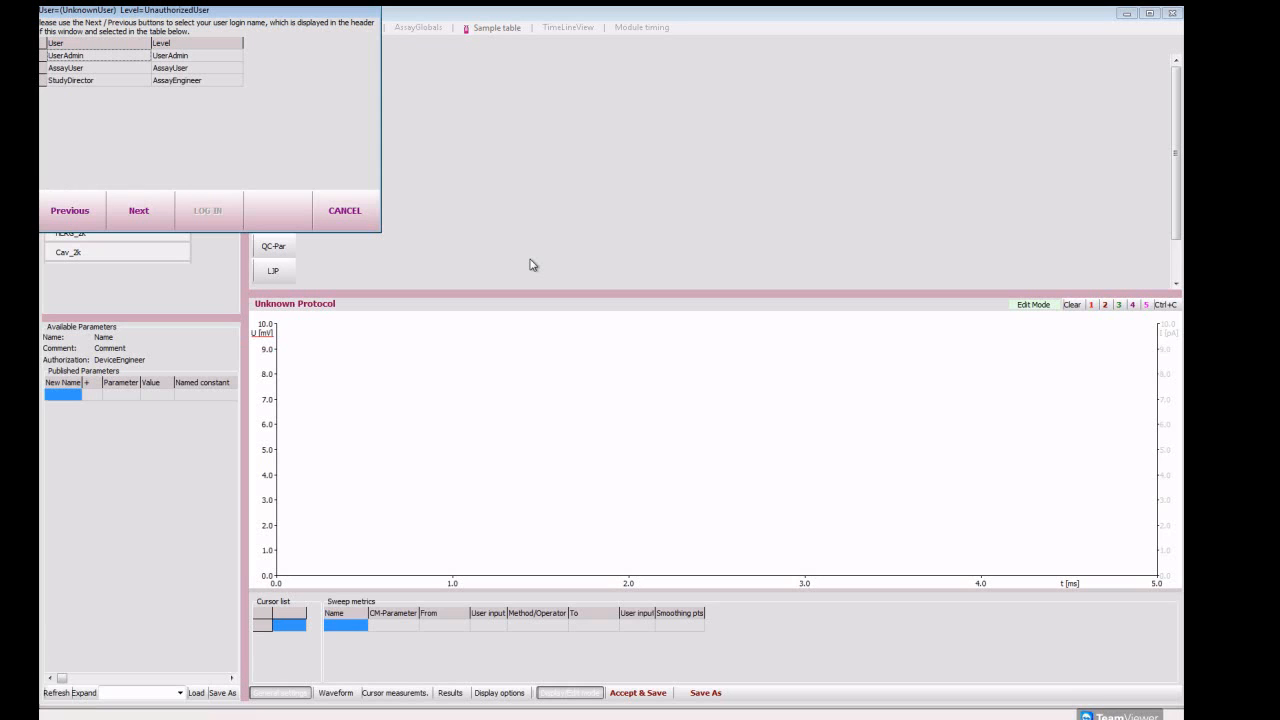
Log in as StudyDirector, entering the account password.
click(88, 81)
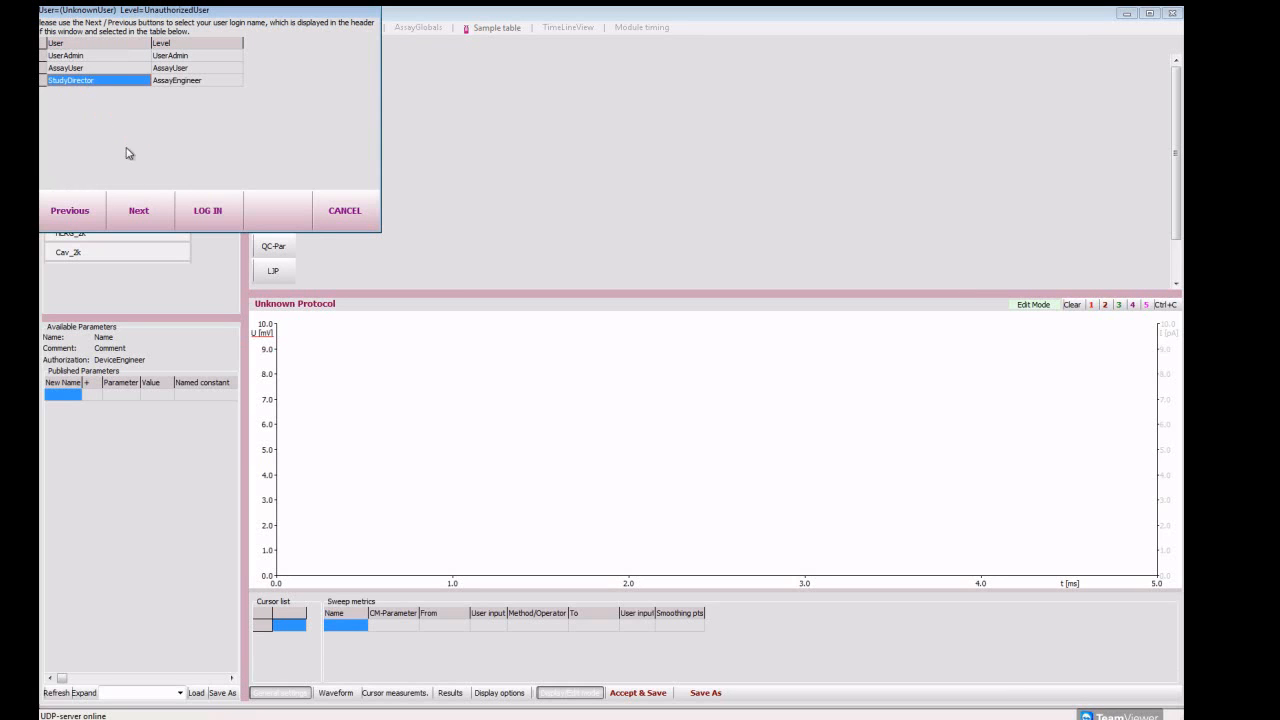
click(208, 212)
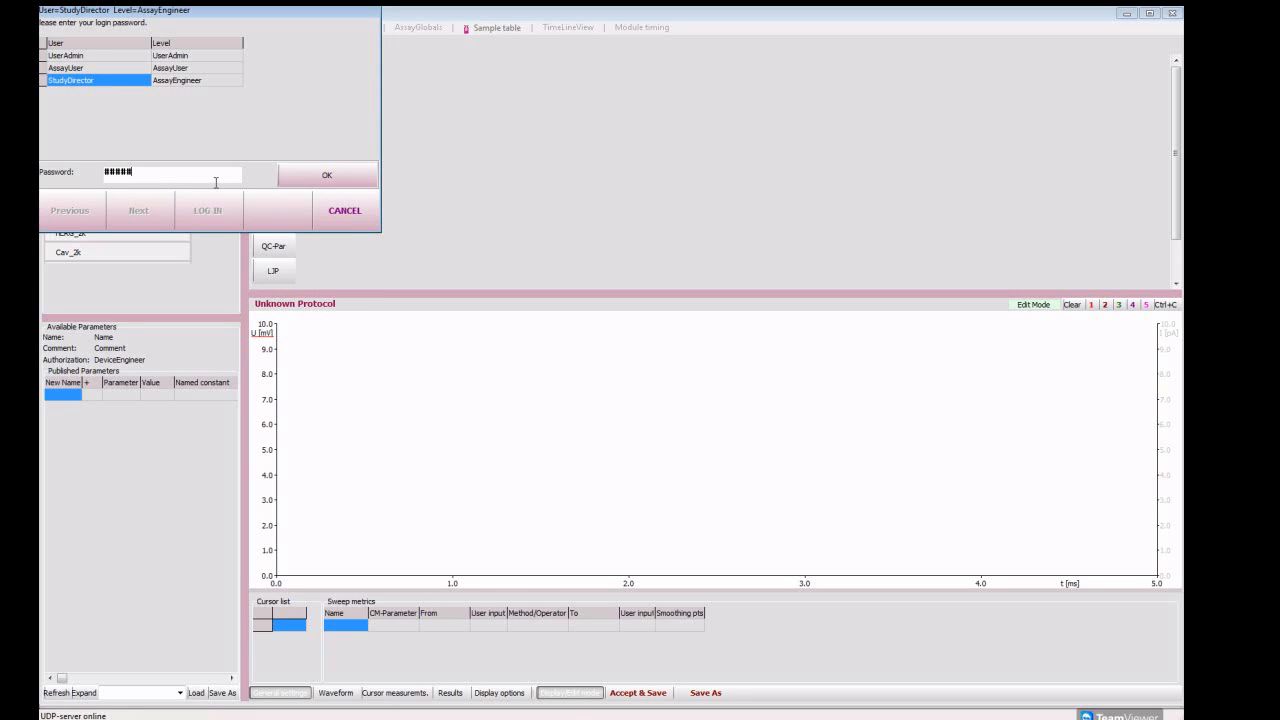
click(328, 177)
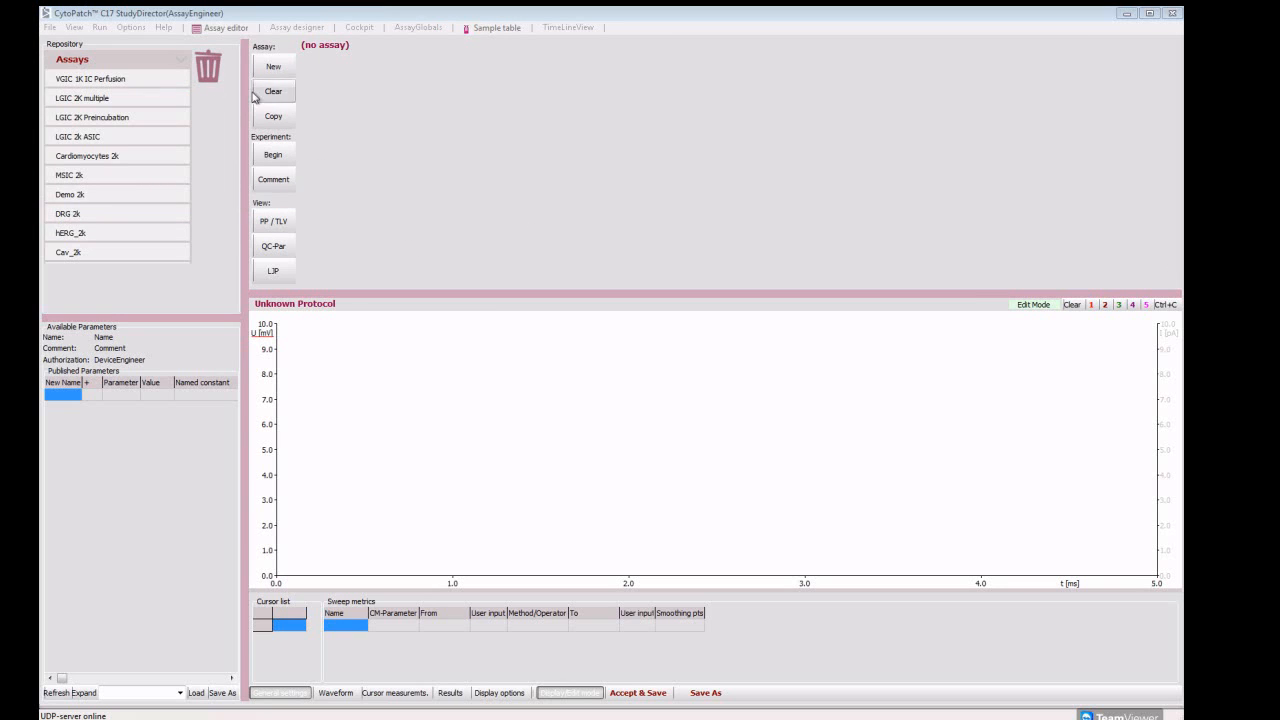
Enlarge the repository area and examine the elements in its Assays and Process Steps categories.
click(180, 62)
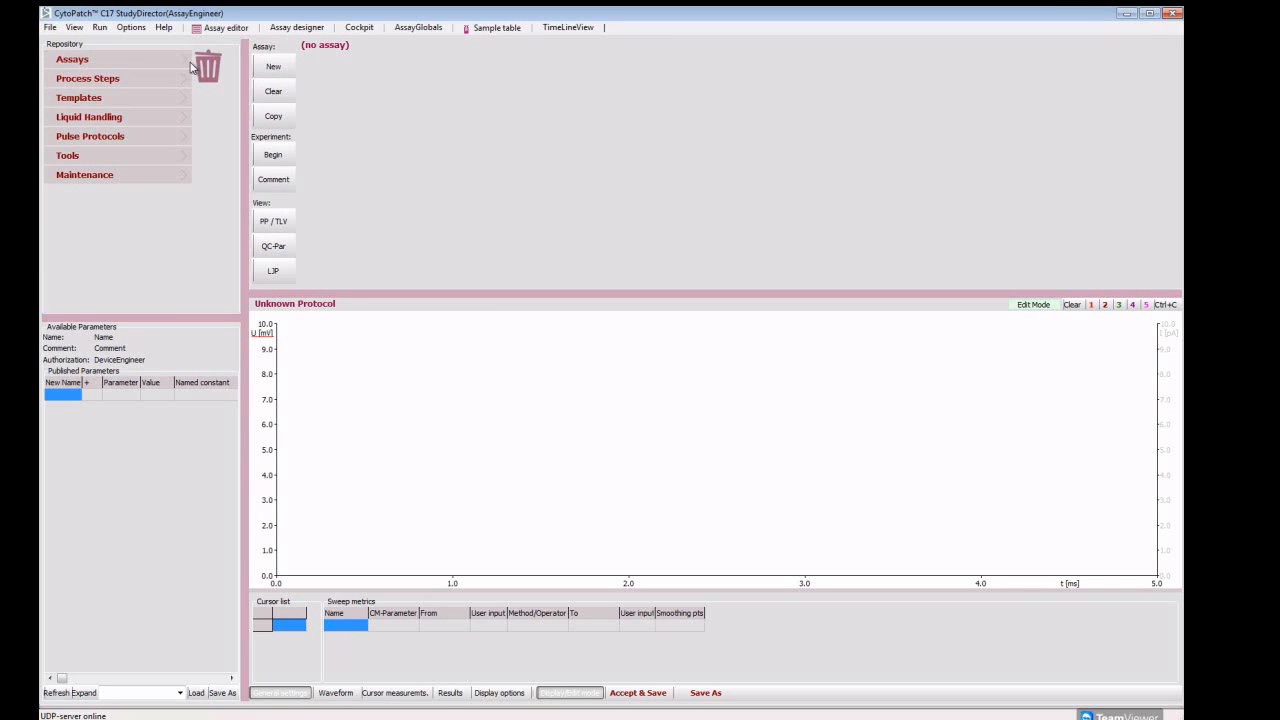
click(186, 67)
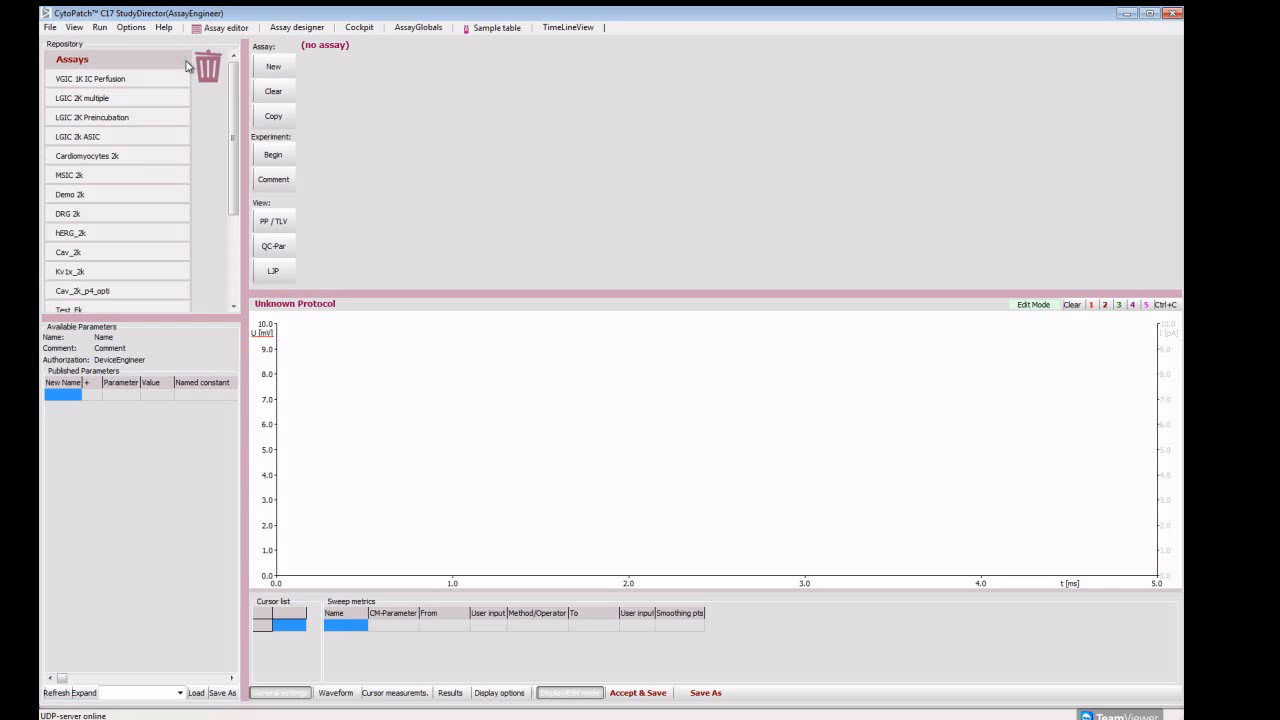
drag(153, 317, 138, 598)
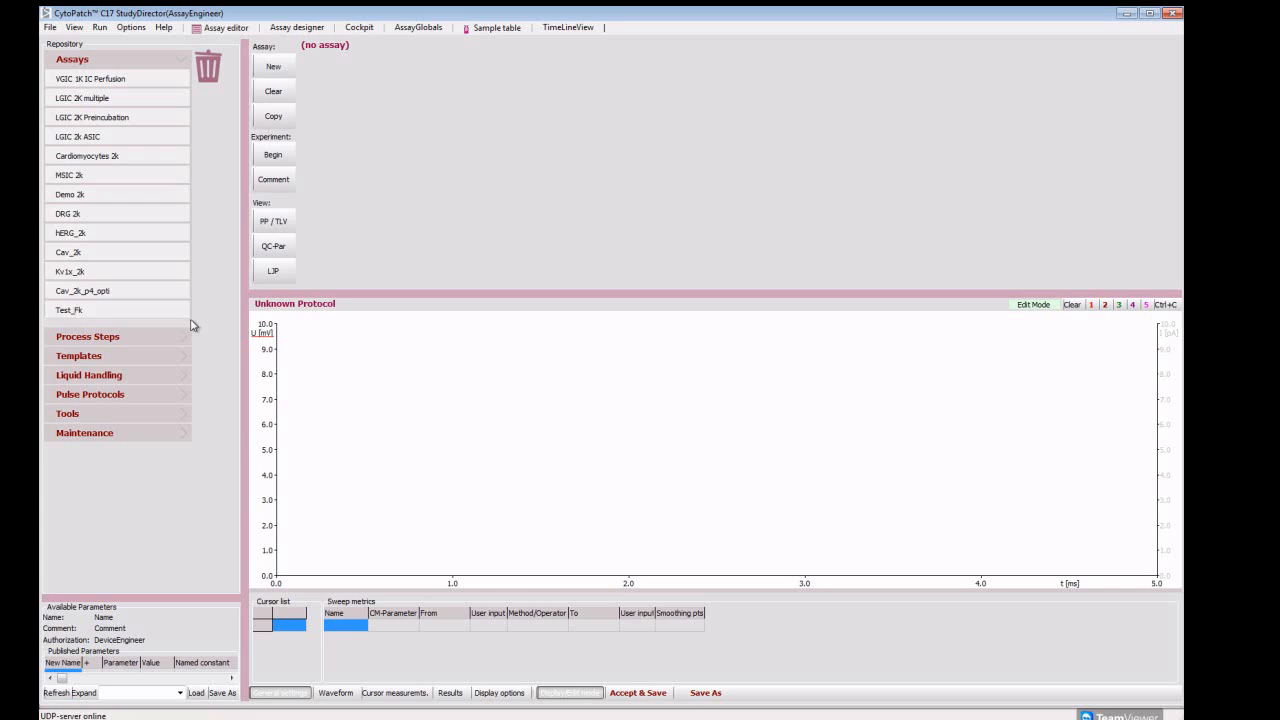
click(184, 65)
click(184, 84)
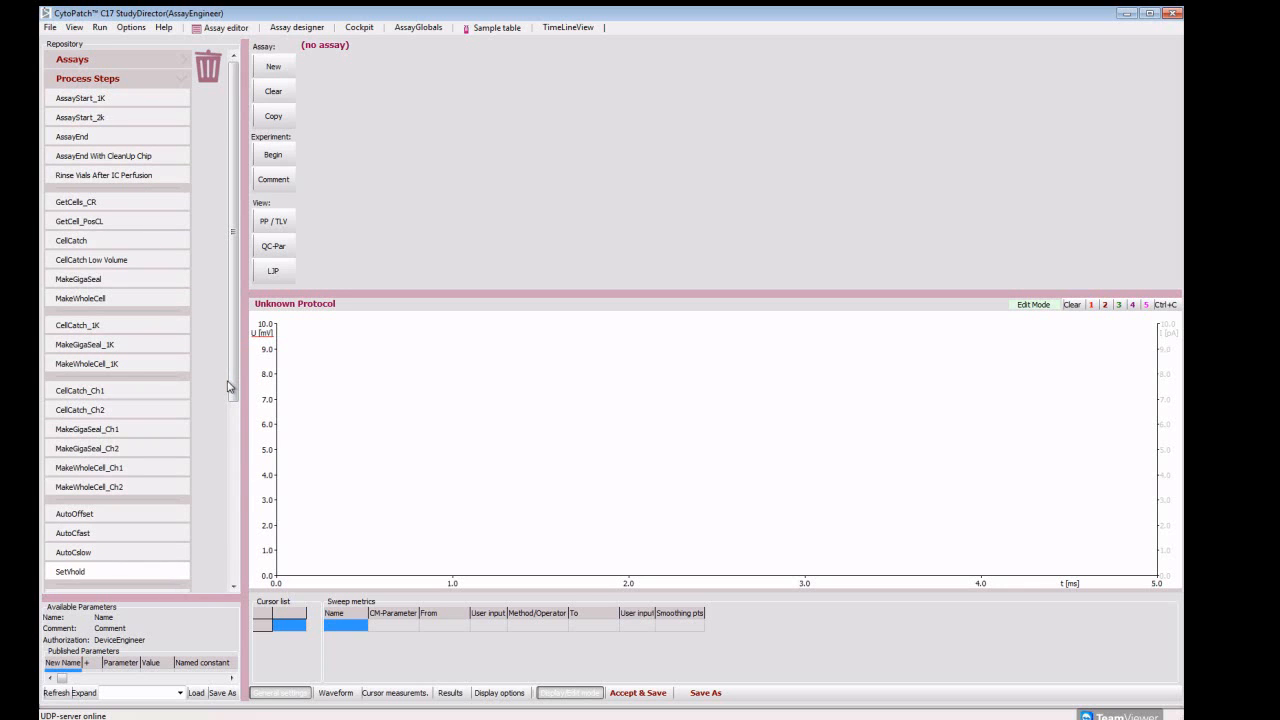
drag(230, 386, 235, 570)
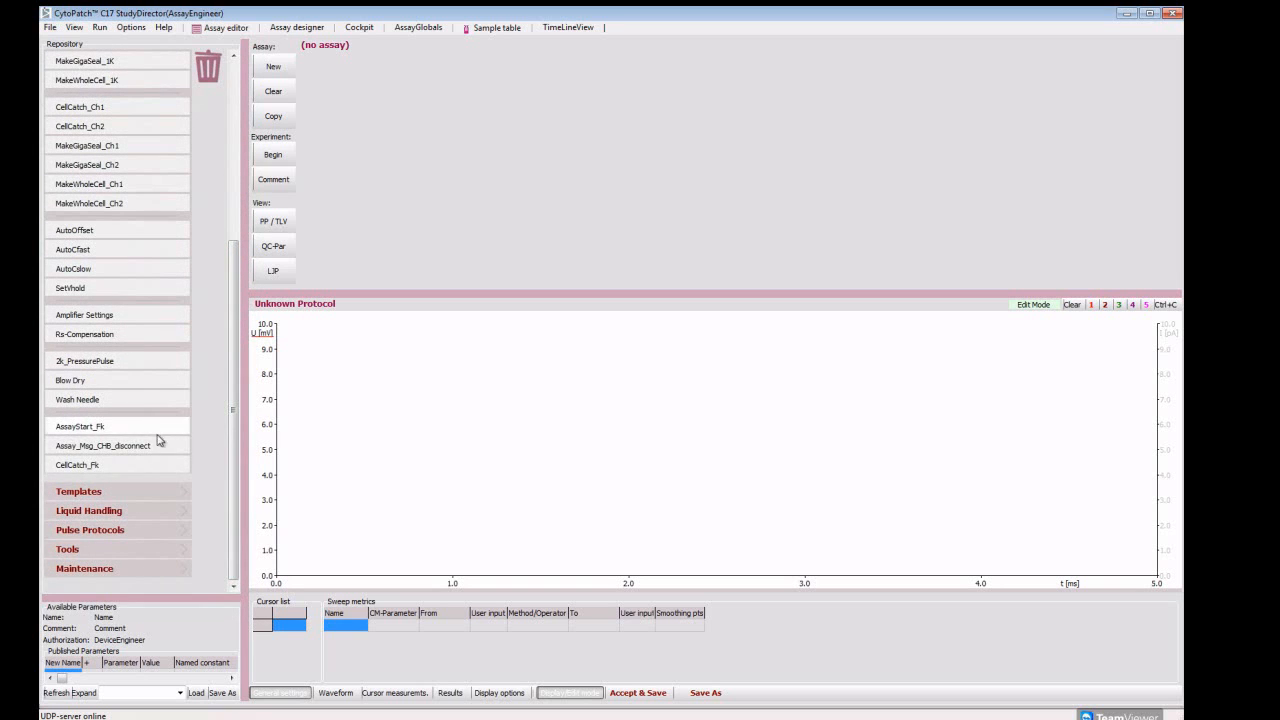
drag(234, 481, 234, 300)
click(185, 82)
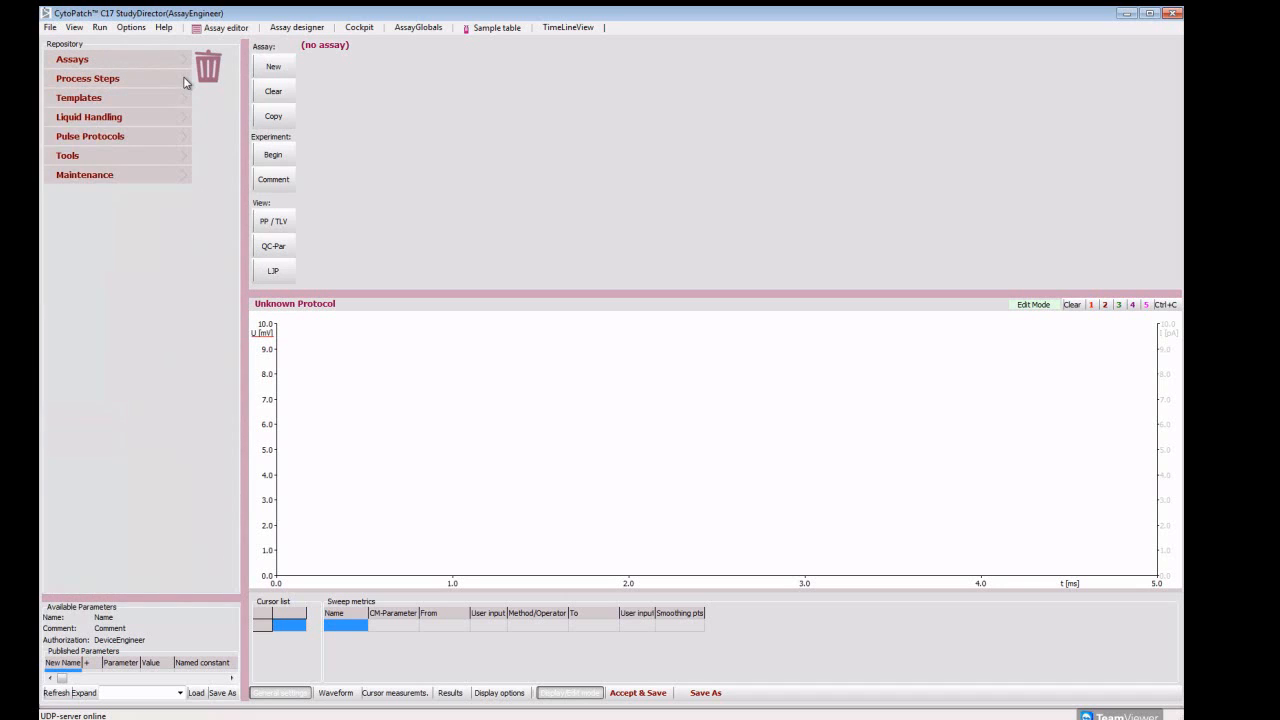
Look through the elements in the Templates and Liquid Handling categories of the repository.
click(184, 101)
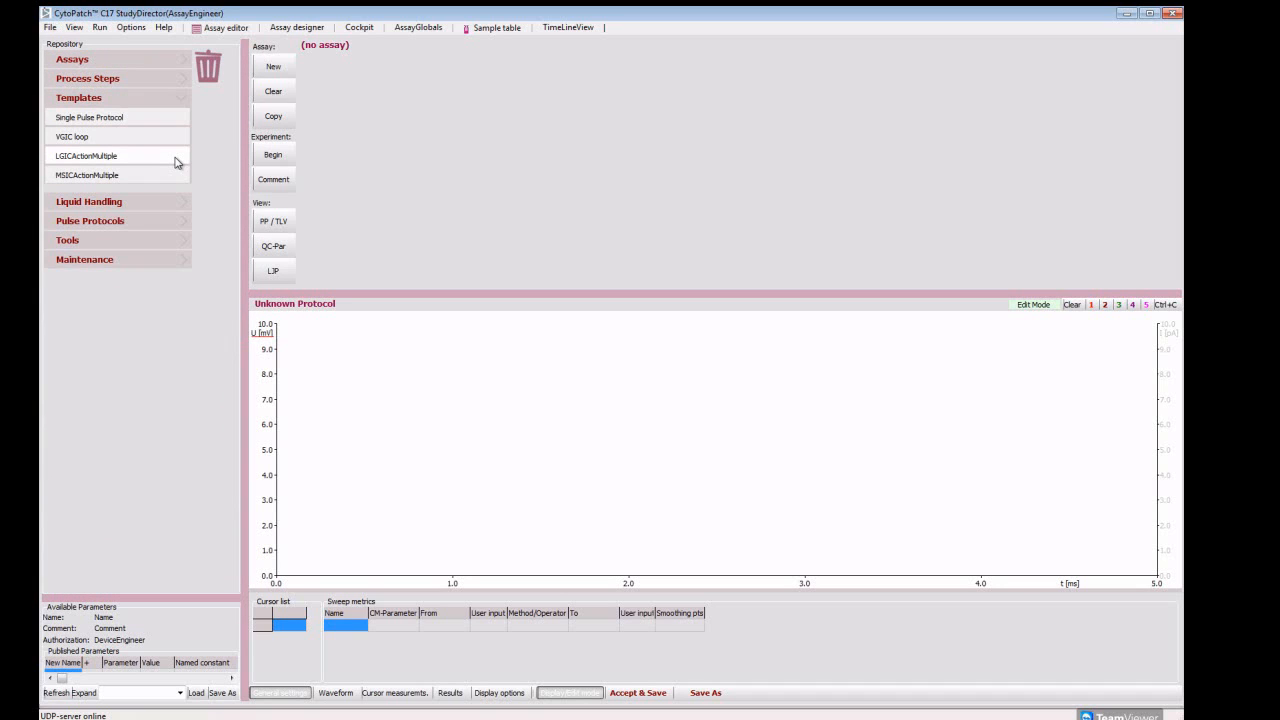
click(183, 101)
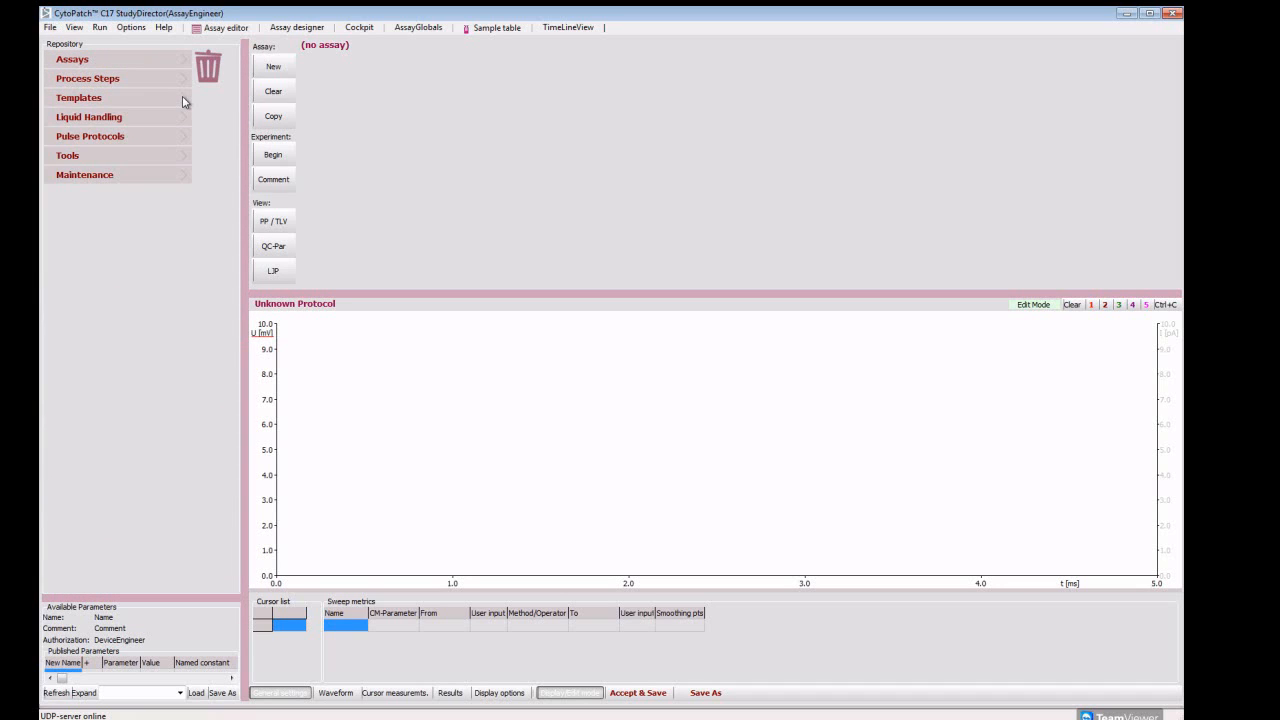
click(183, 120)
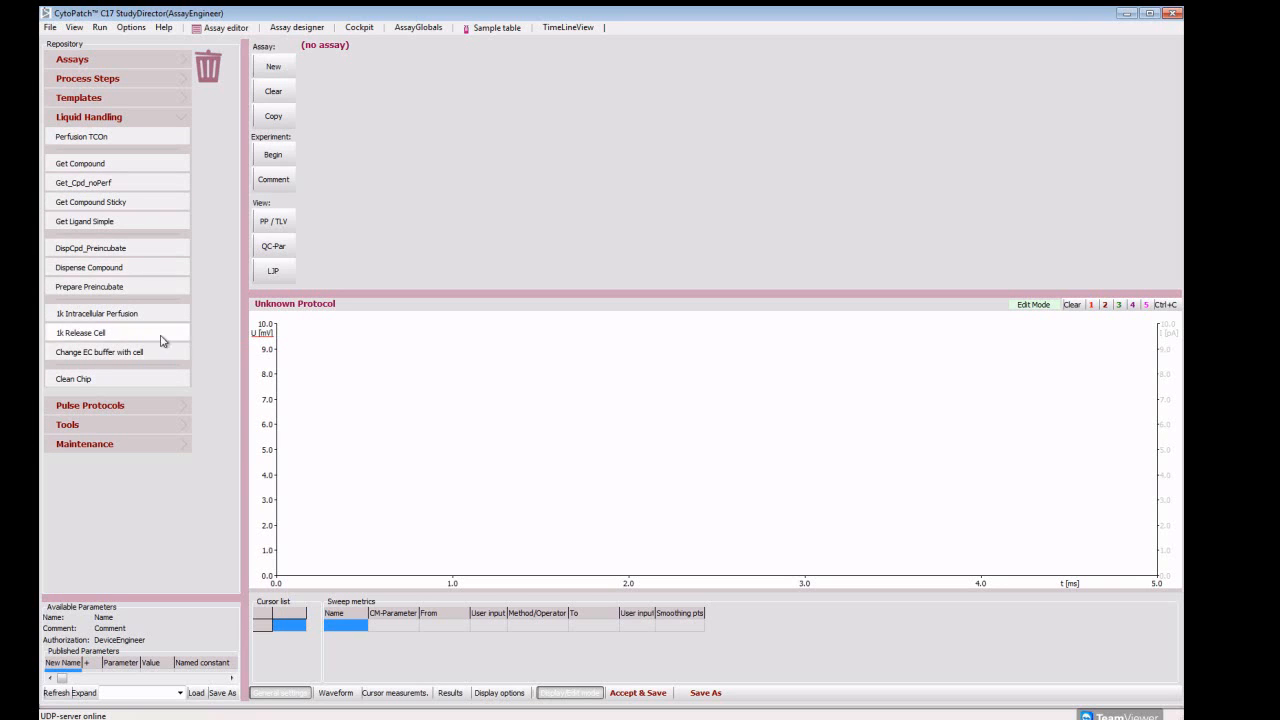
click(183, 120)
Examine the full list of pulse protocols in the repository, then collapse the category.
click(184, 138)
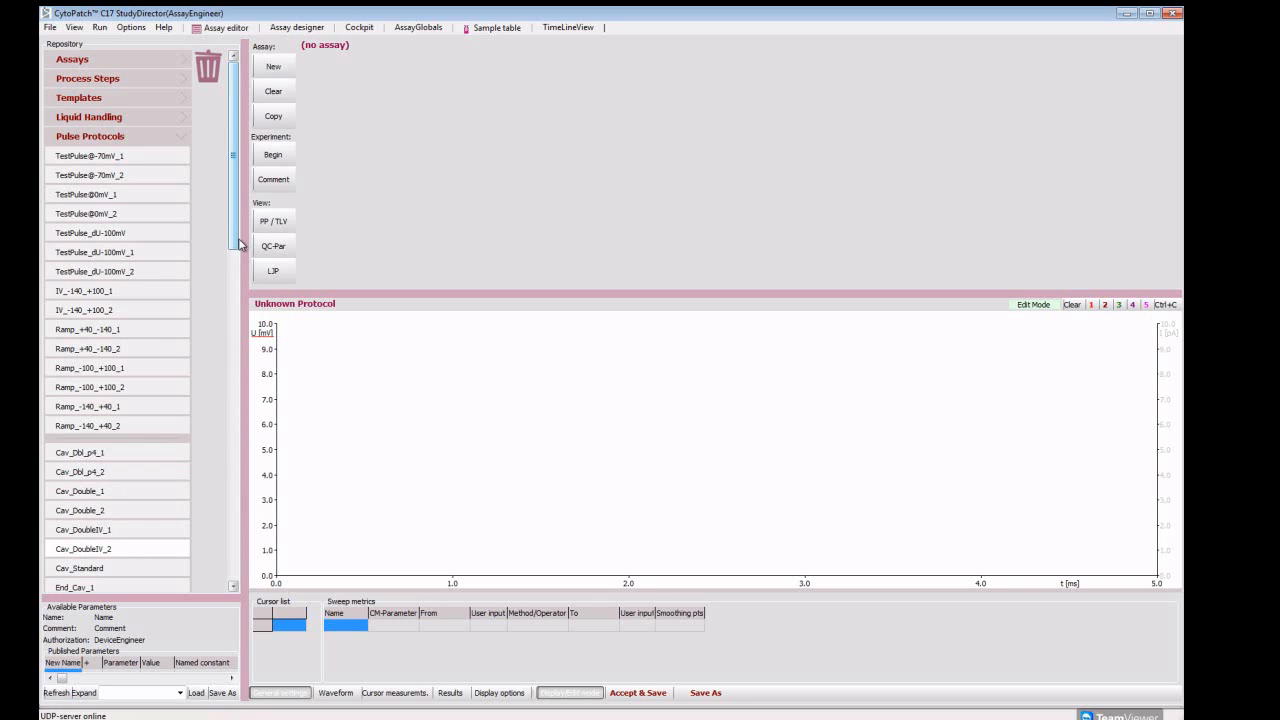
drag(237, 244, 205, 420)
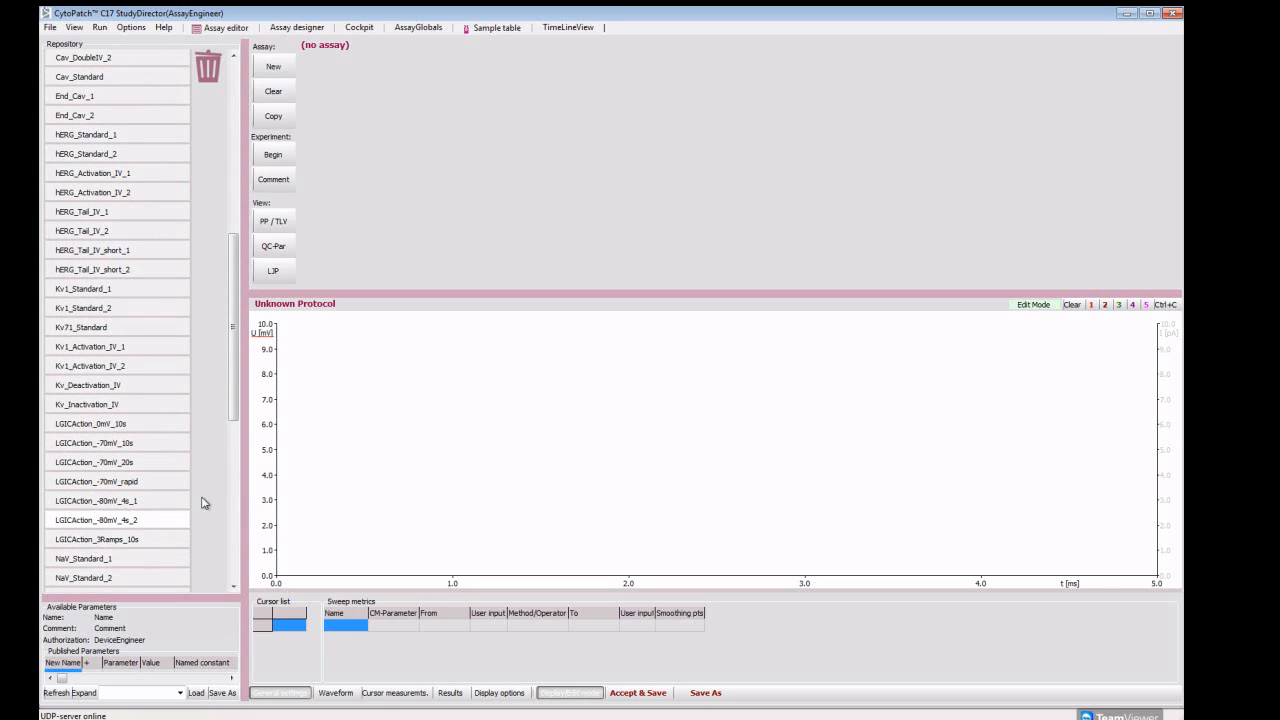
drag(234, 409, 205, 571)
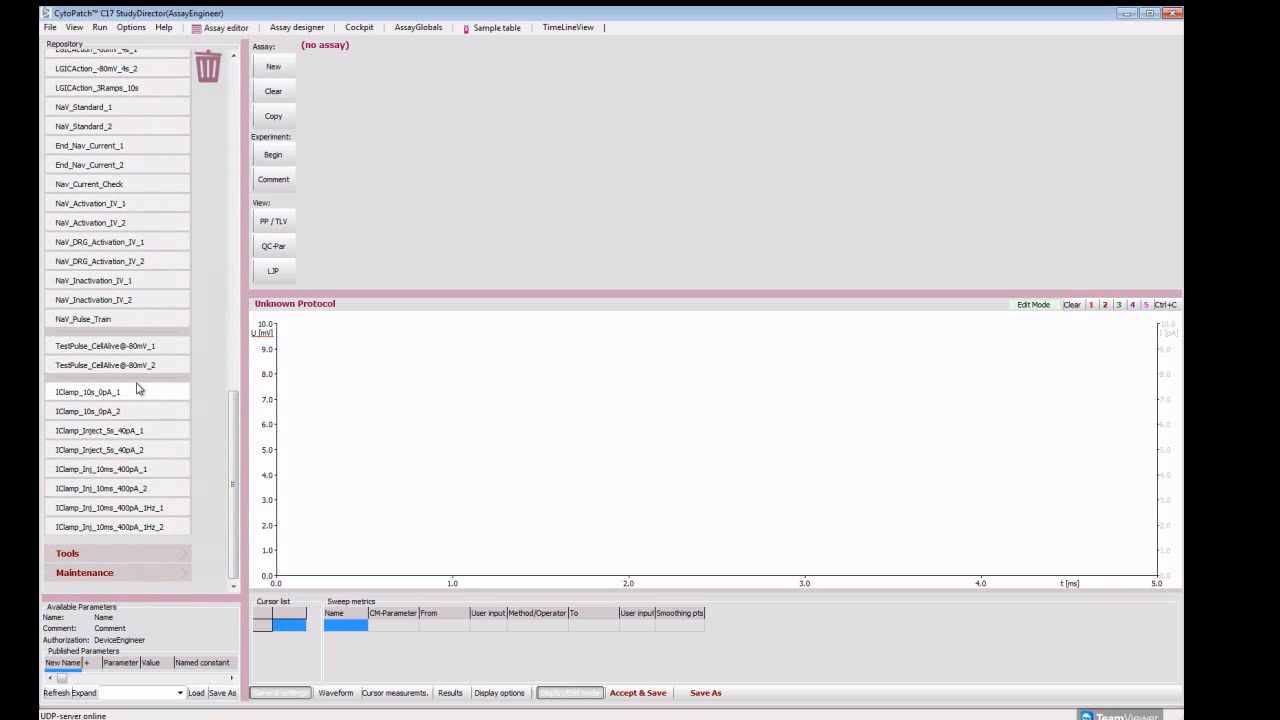
drag(233, 467, 235, 135)
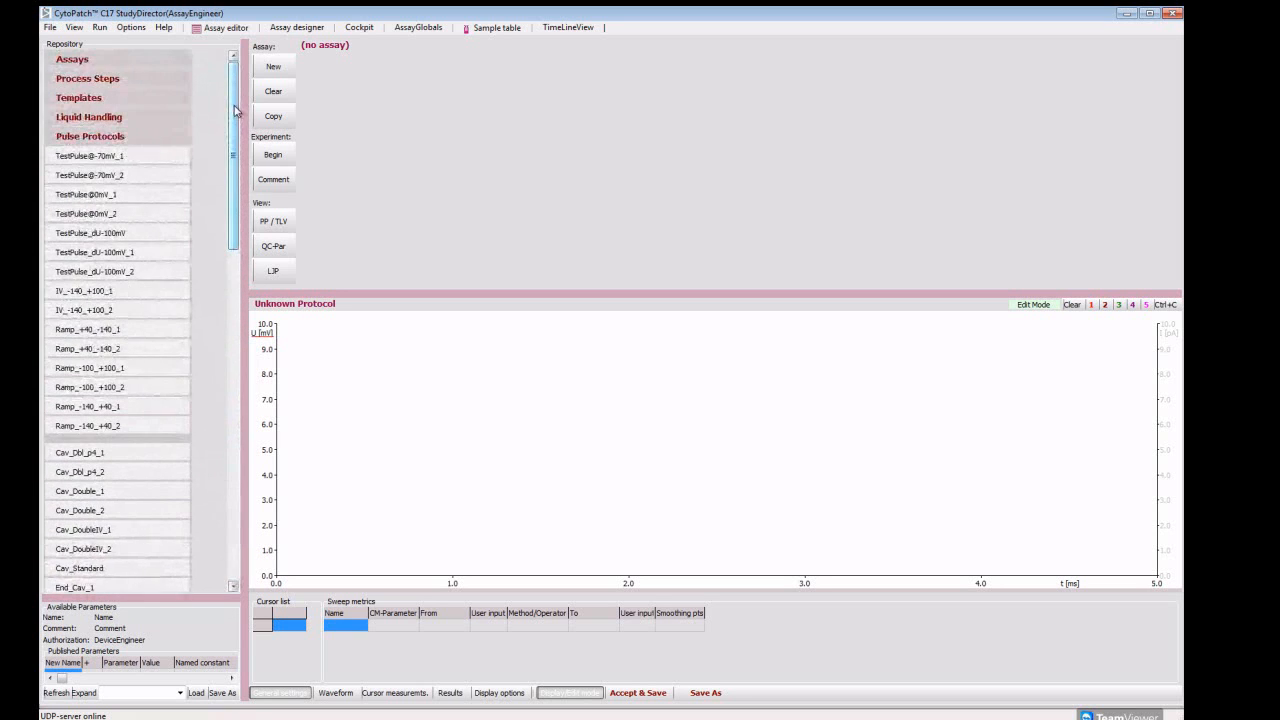
click(175, 137)
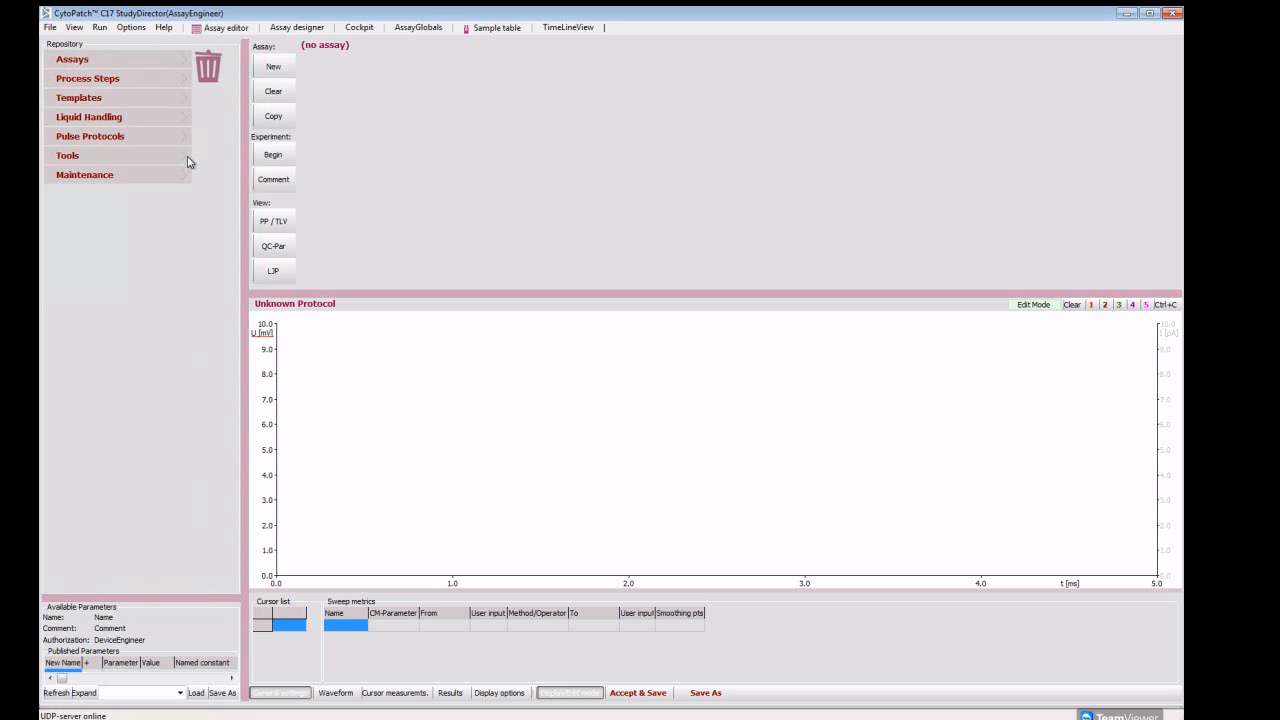
Look through the elements in the Tools and Maintenance categories of the repository.
click(189, 162)
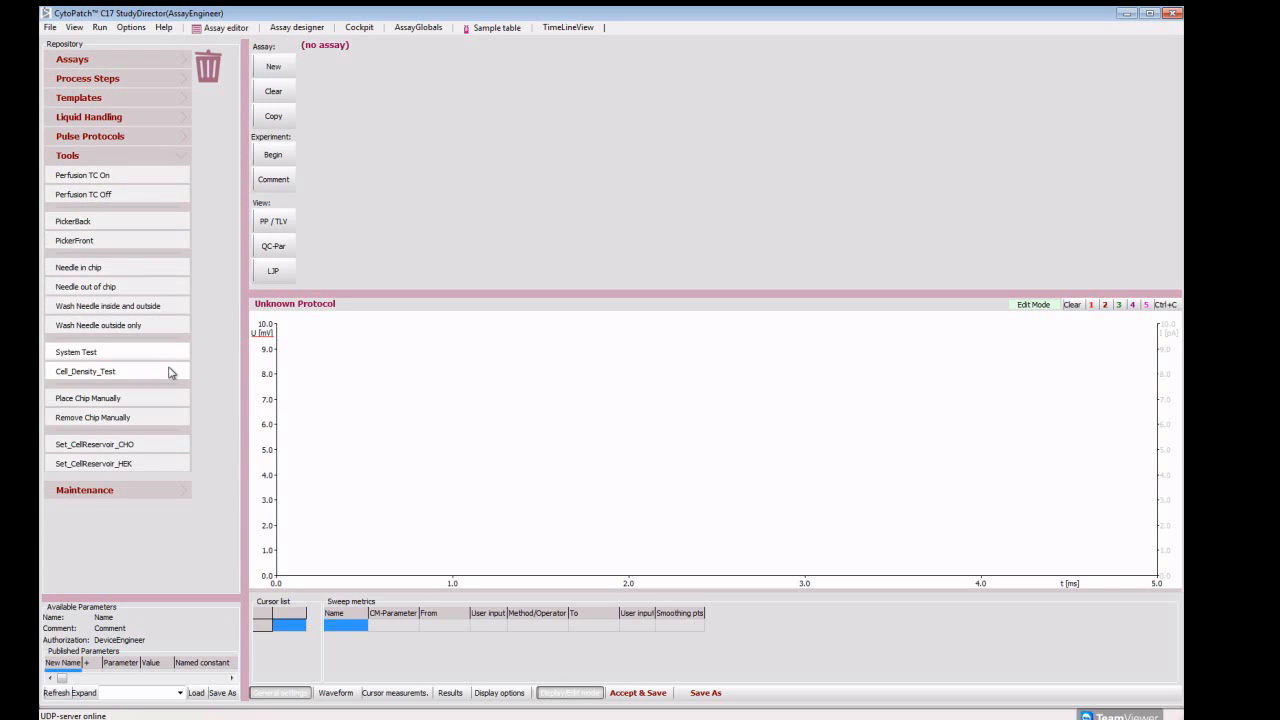
click(186, 163)
click(182, 178)
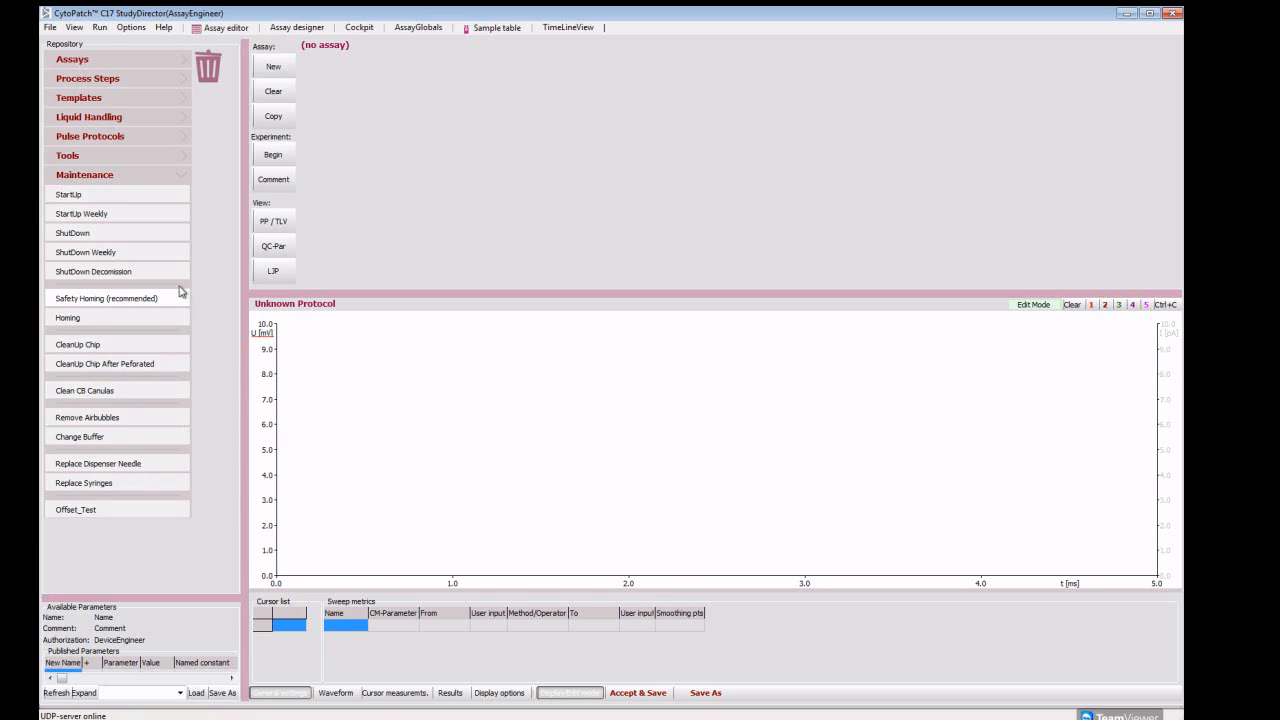
click(184, 179)
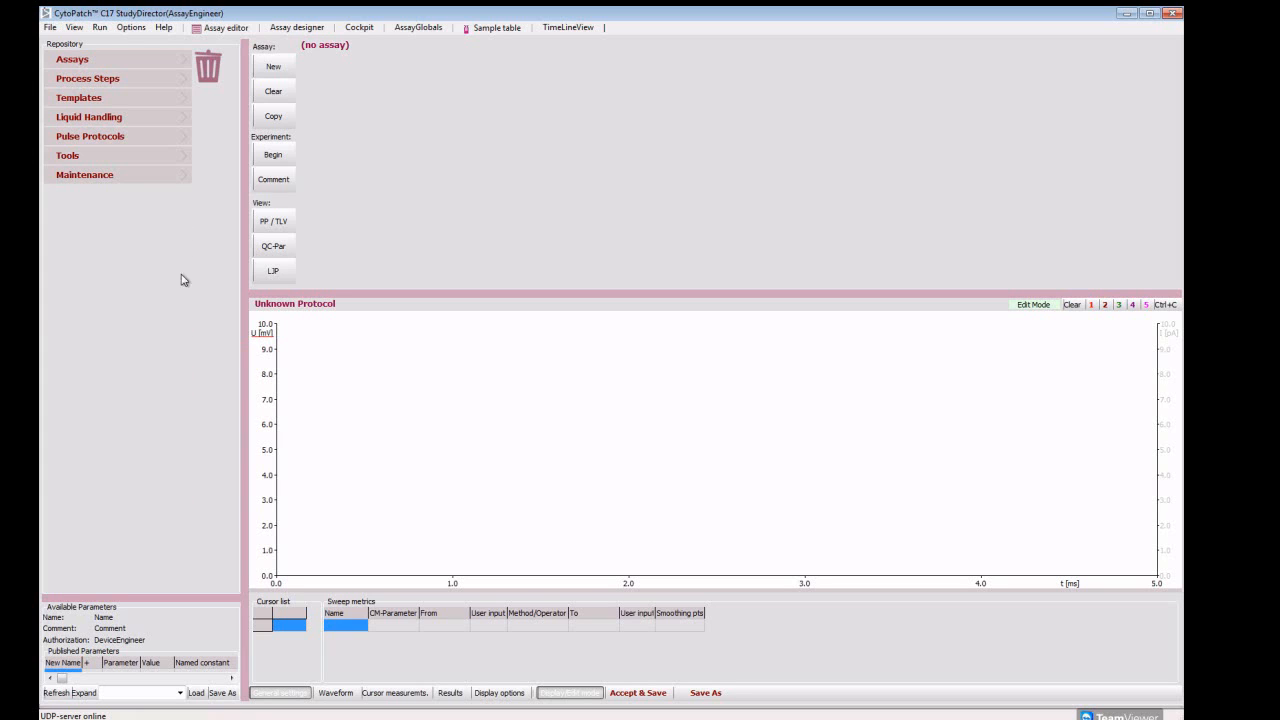
Shrink the repository area to enlarge the parameter area, and display the protocol's general settings.
drag(171, 598, 180, 324)
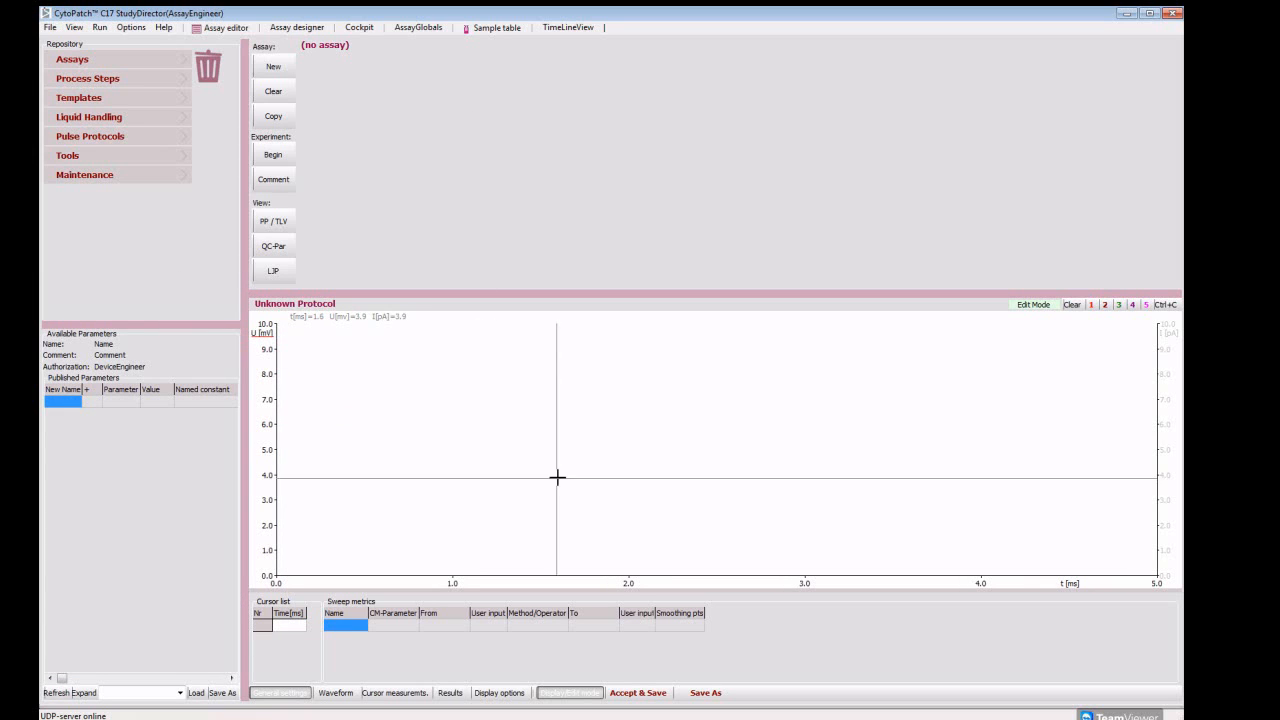
click(295, 693)
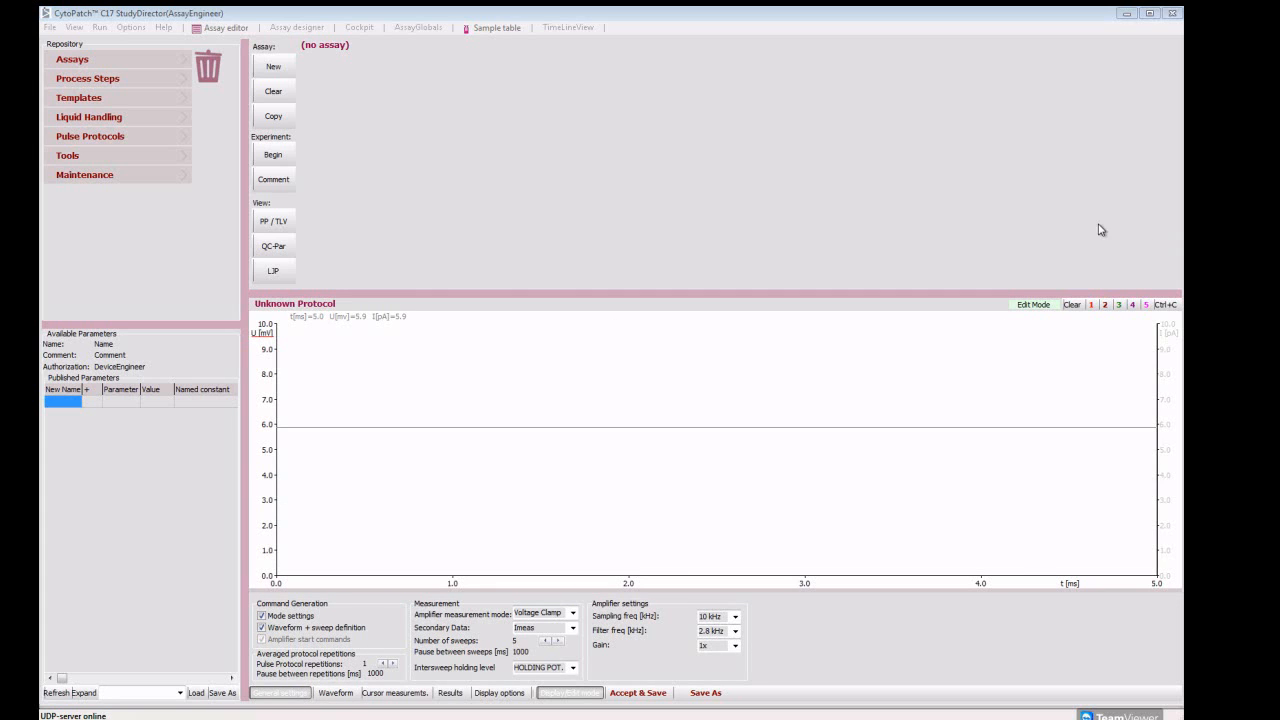
Create a new assay named VGIC_2K_Demo, leaving the description blank.
click(274, 67)
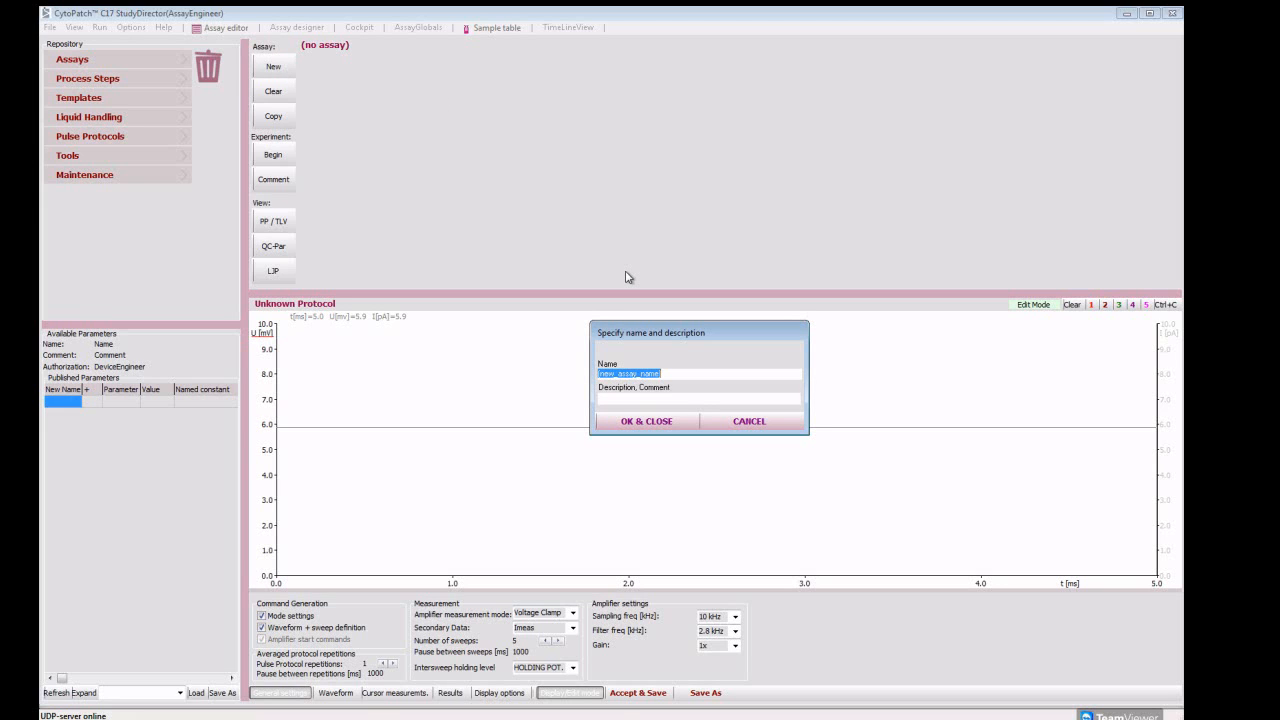
text(VGIC_2K_Demo)
click(656, 421)
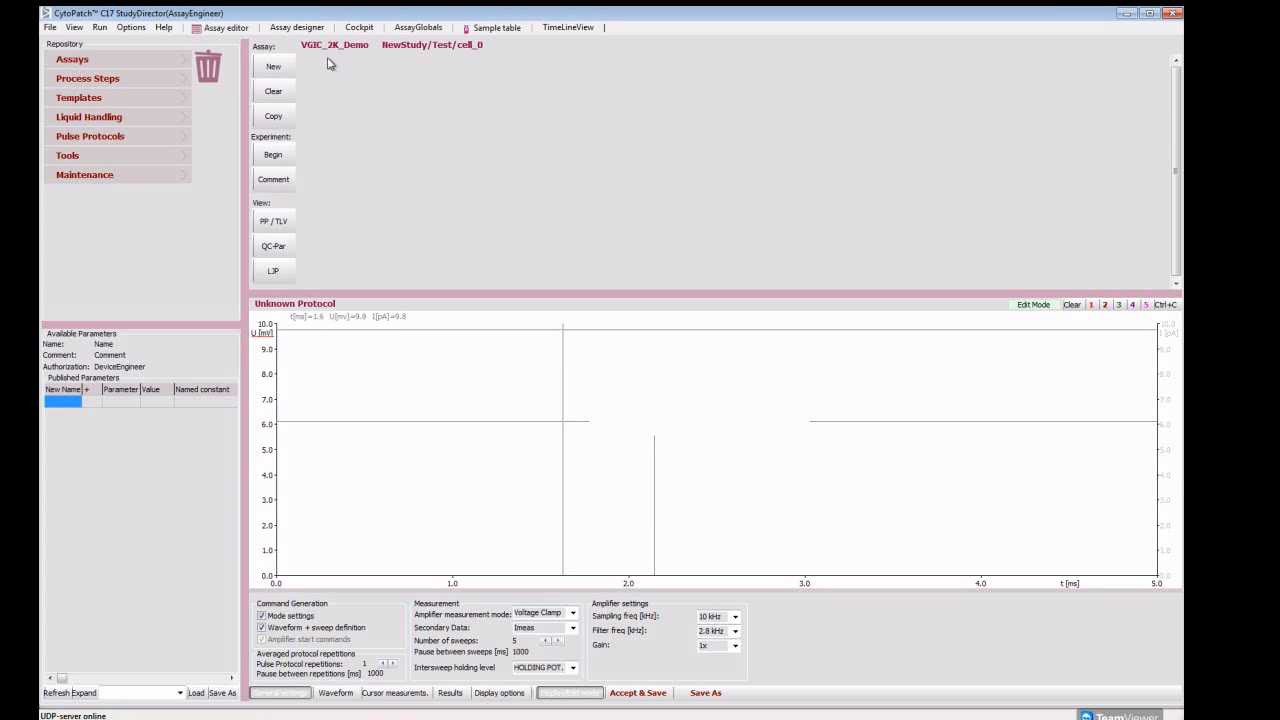
Enlarge the repository and assay areas, and add the AssayStart_2k process step as the assay's first element.
drag(169, 321, 169, 557)
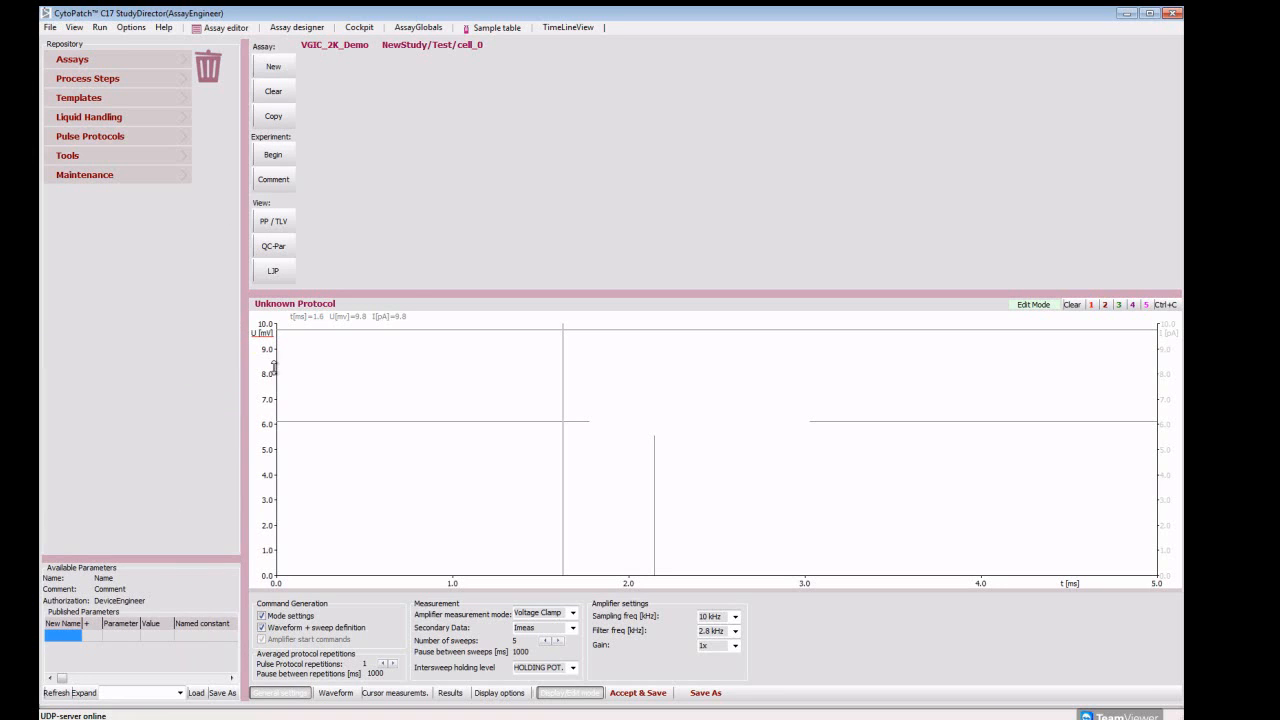
drag(414, 360, 414, 467)
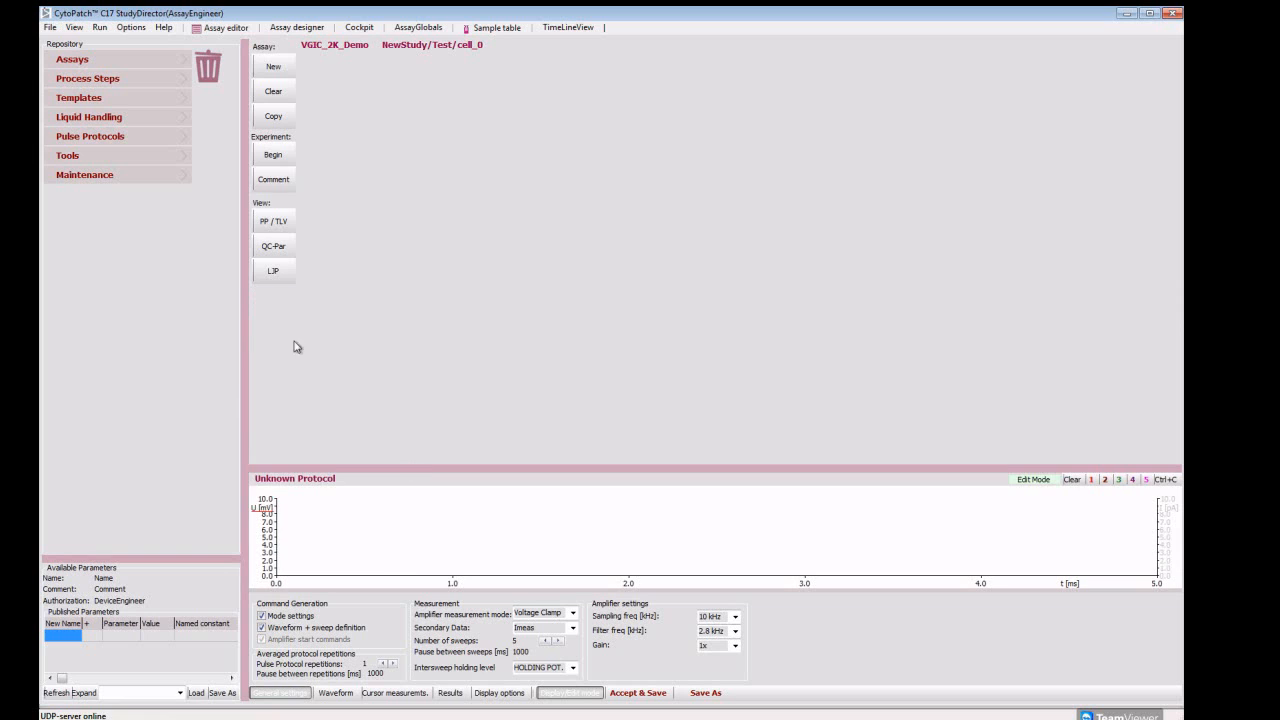
click(184, 82)
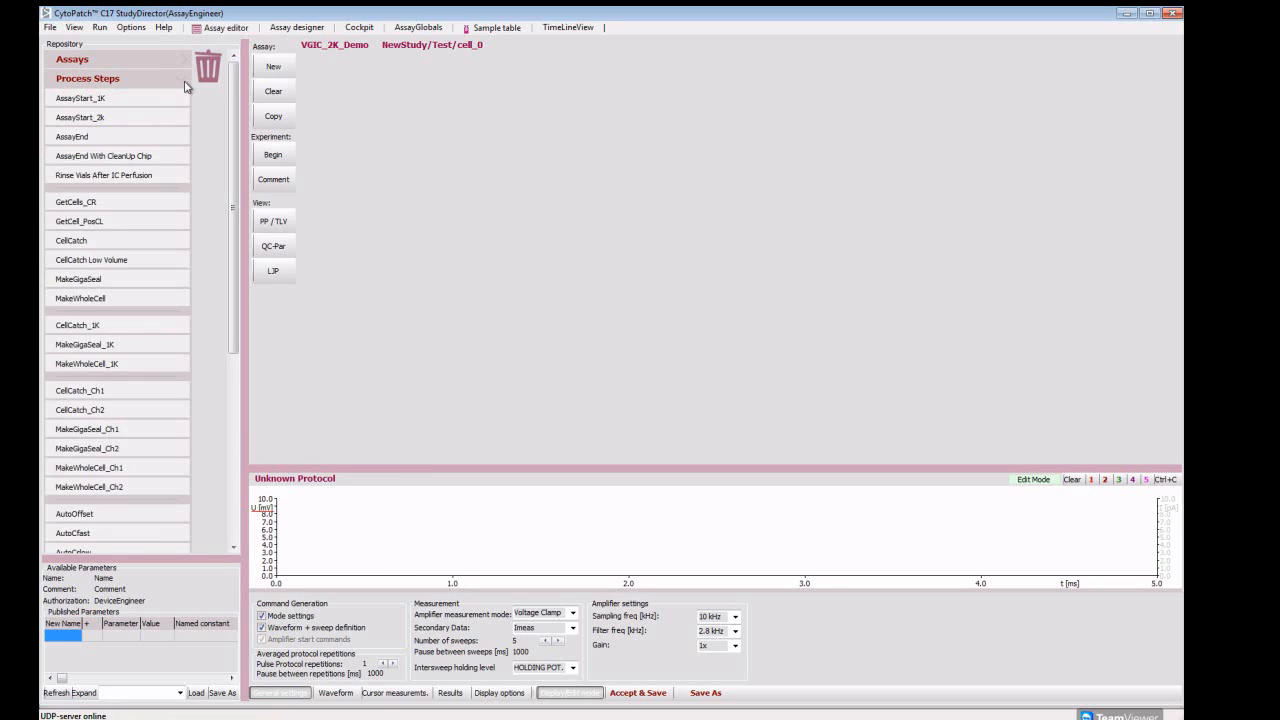
click(83, 120)
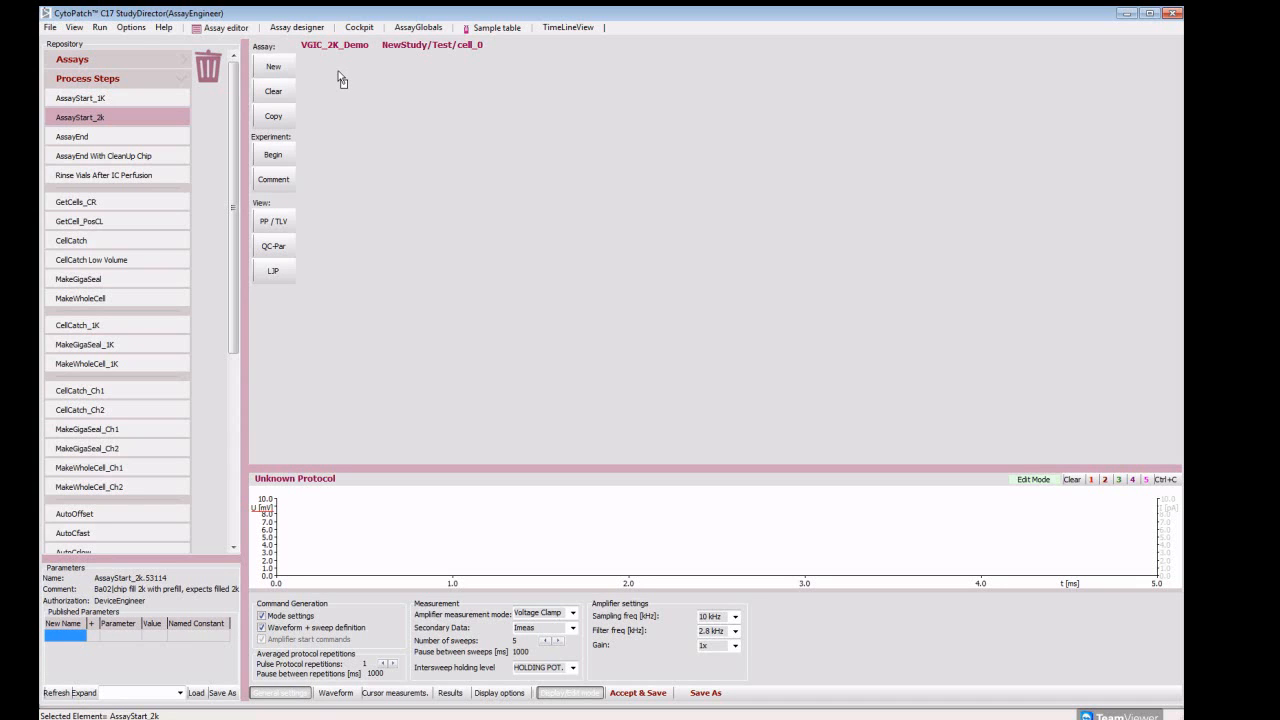
drag(342, 80, 343, 81)
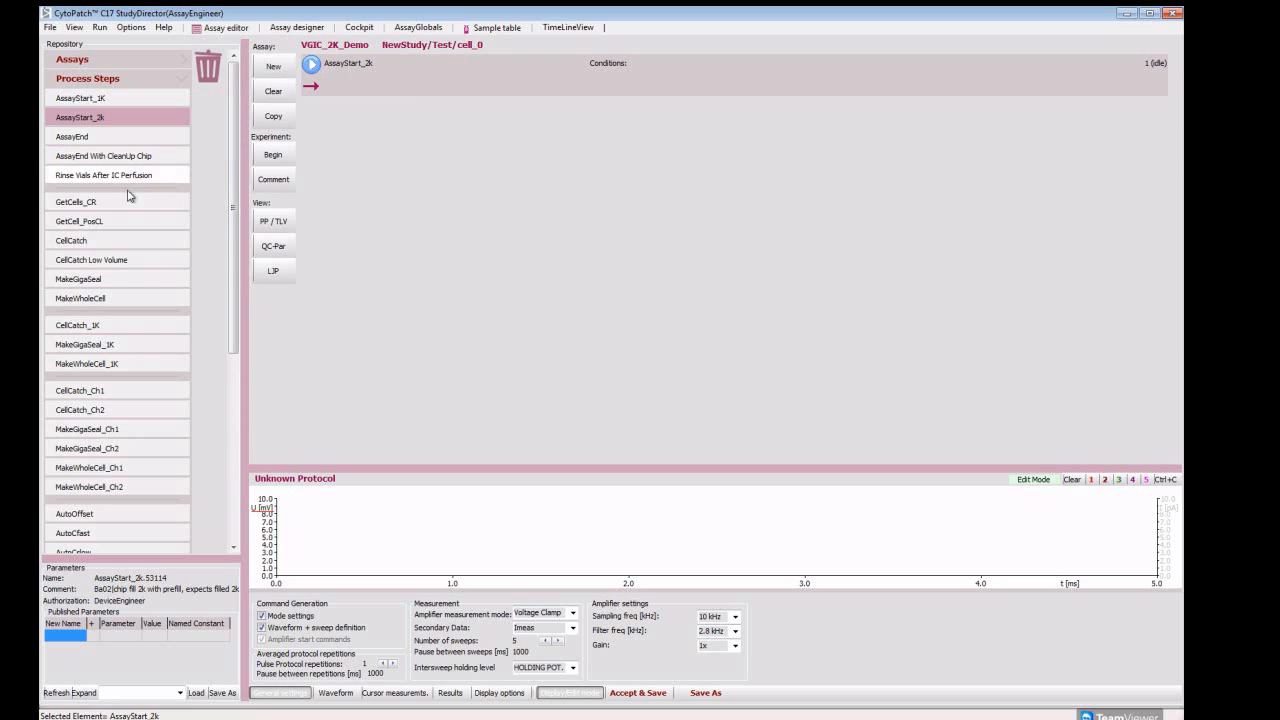
Append the process steps GetCells_CR, CellCatch, MakeGigaSeal and MakeWholeCell to the assay in that order.
drag(83, 208, 337, 118)
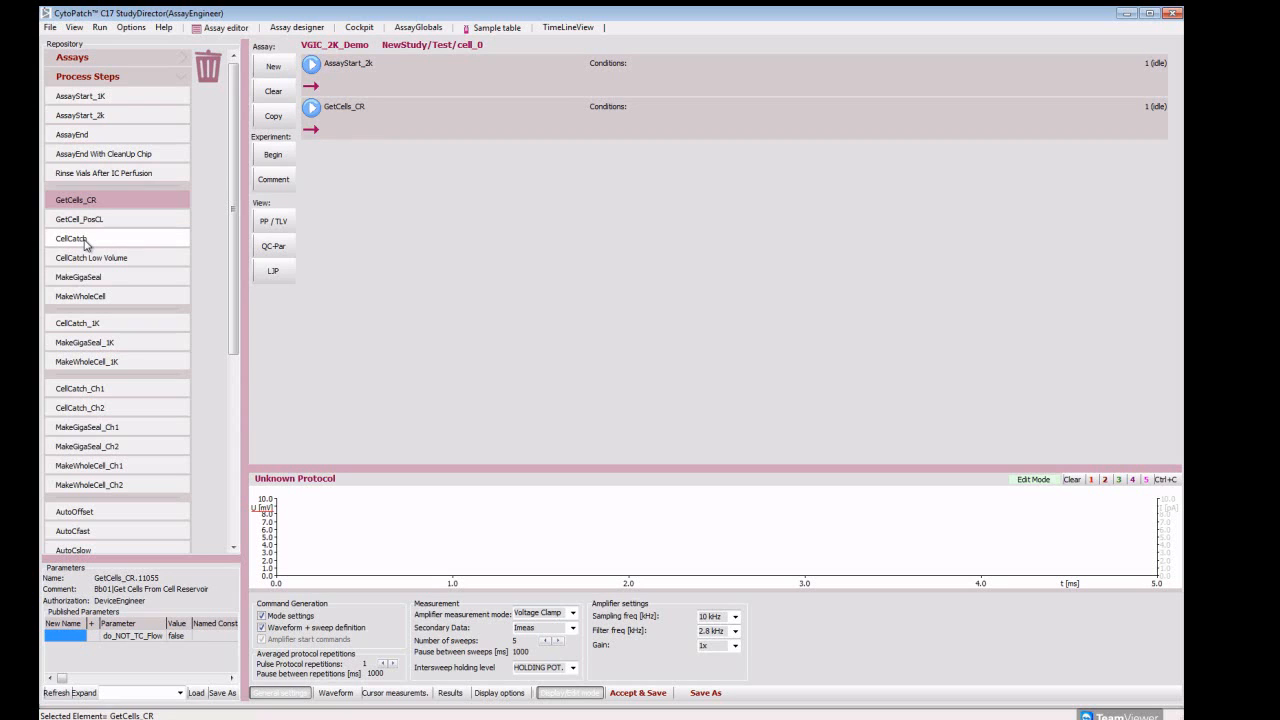
drag(86, 241, 330, 164)
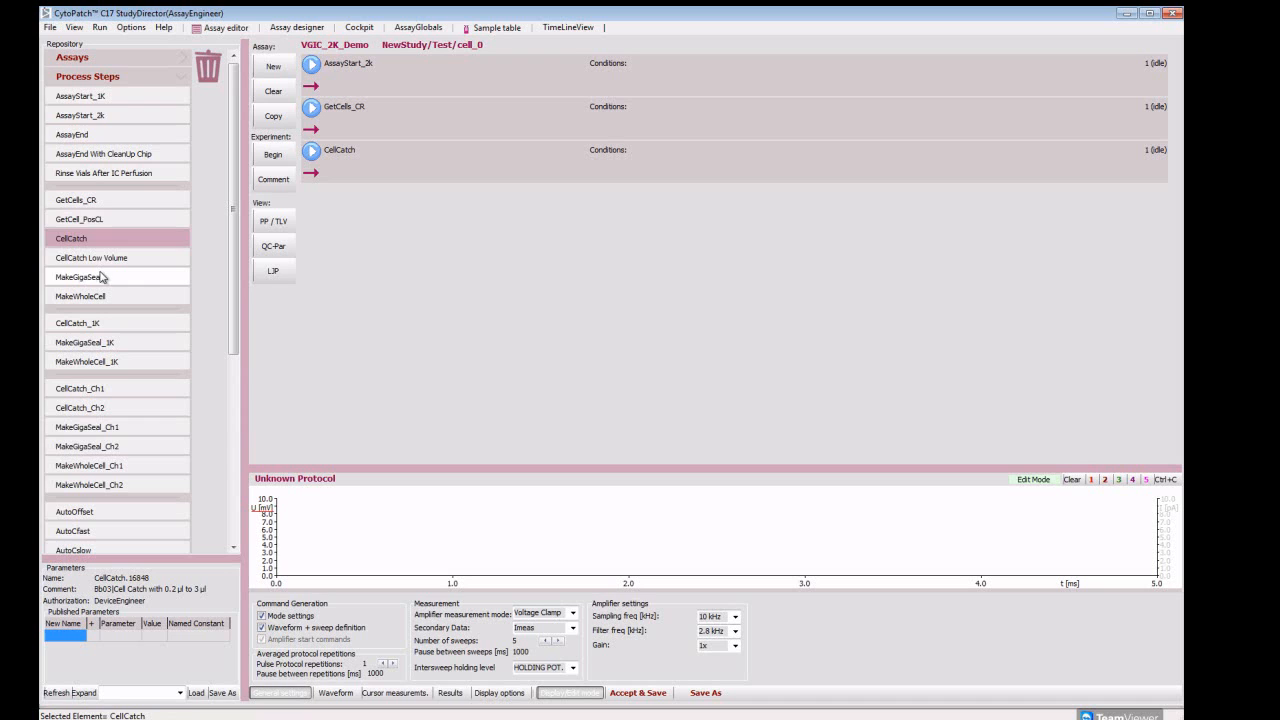
drag(89, 282, 348, 211)
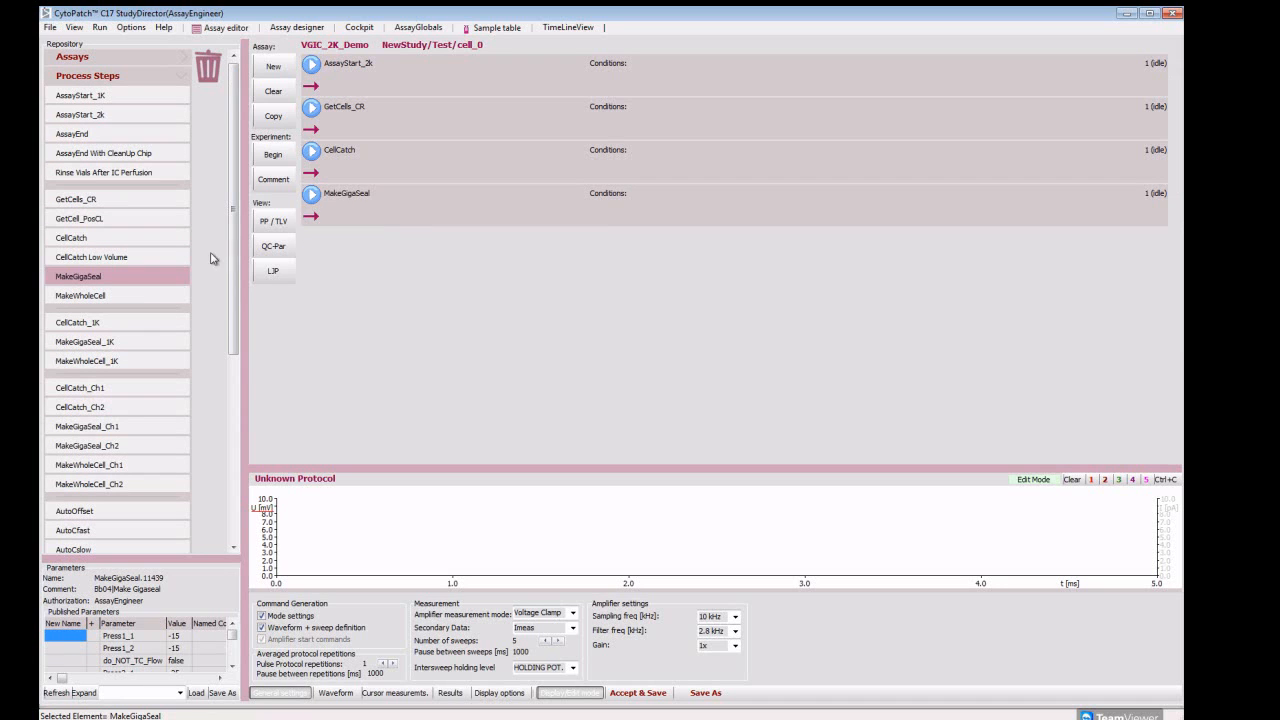
click(91, 297)
drag(90, 295, 330, 254)
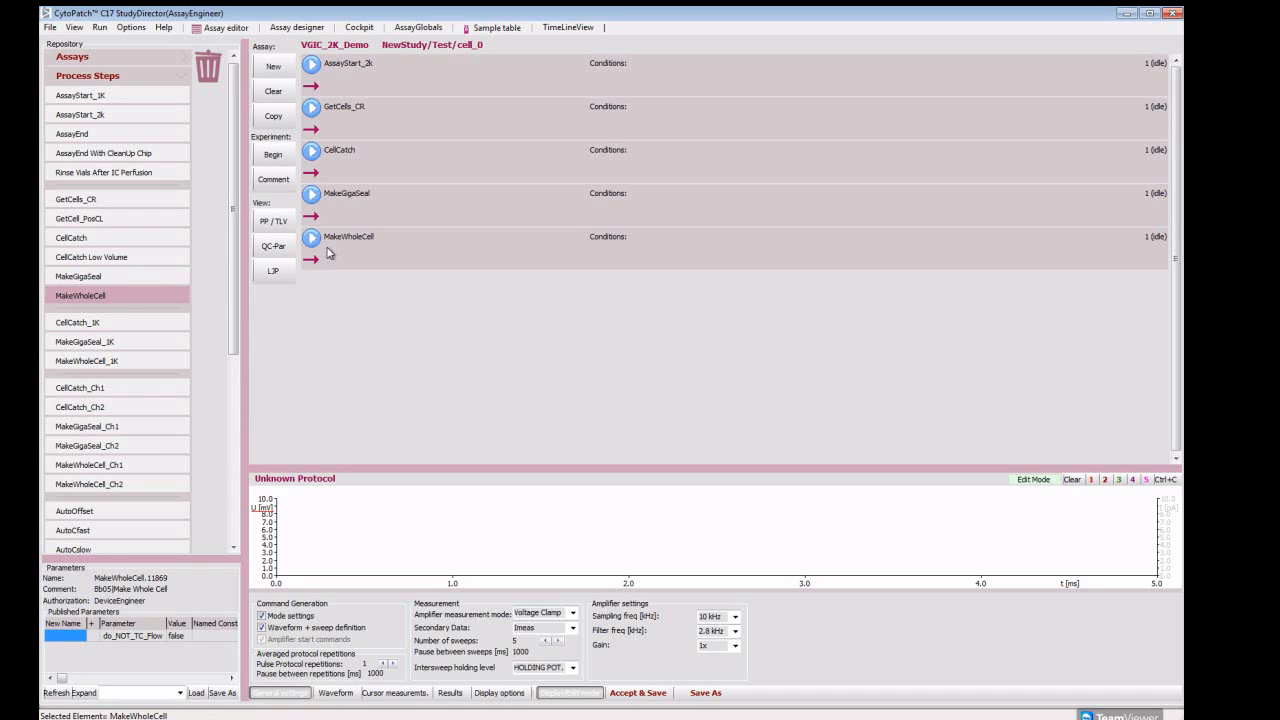
Append the SetVhold process step to the assay after MakeWholeCell, and collapse the process steps list.
drag(233, 300, 223, 457)
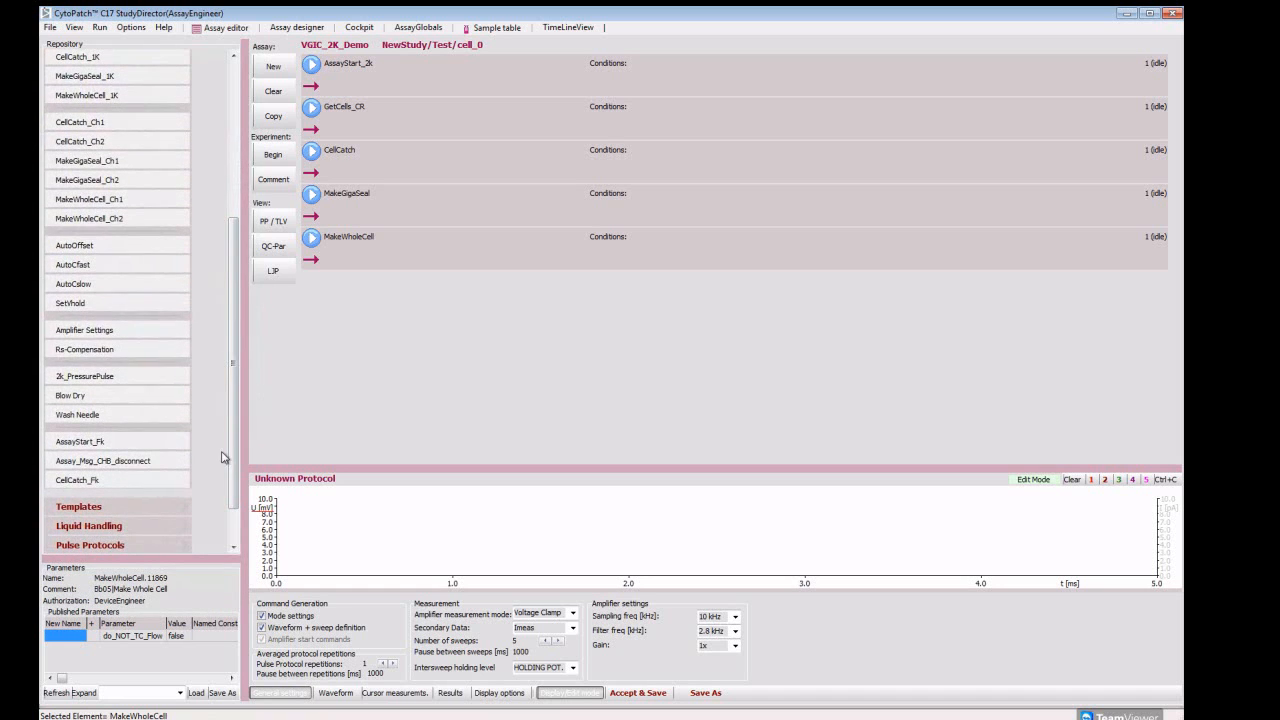
click(78, 306)
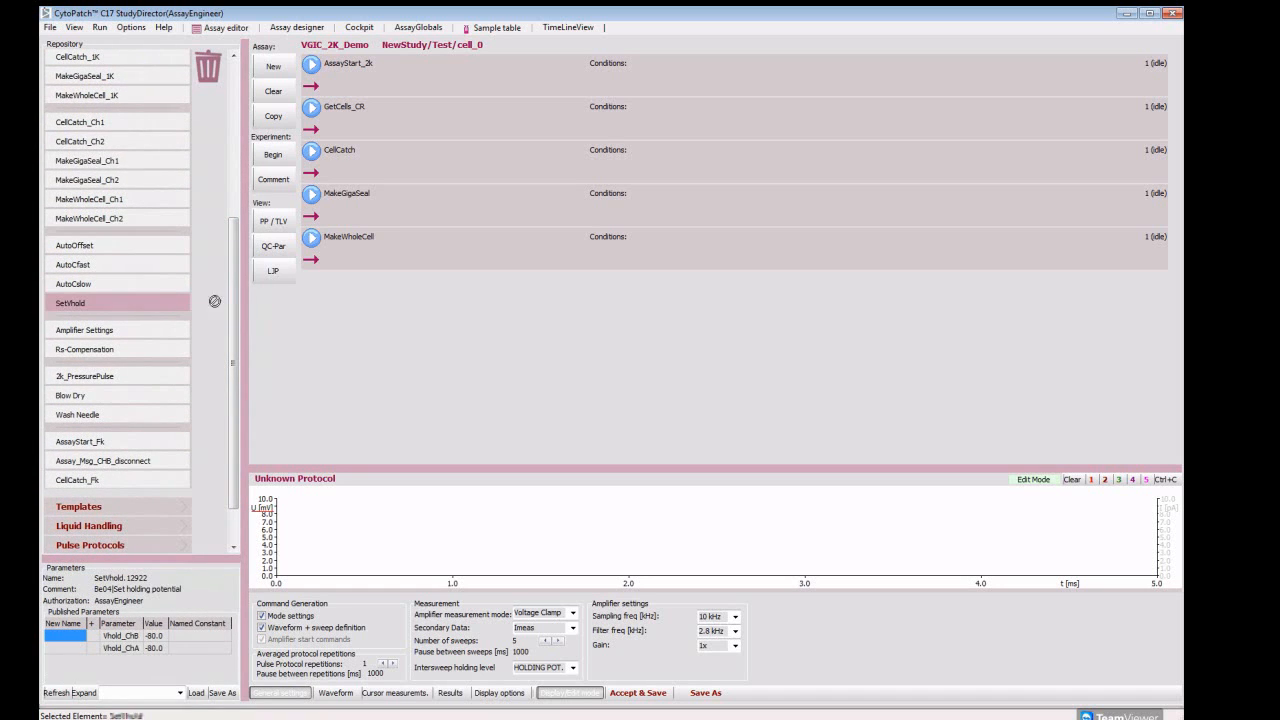
click(333, 289)
drag(232, 295, 177, 90)
click(183, 84)
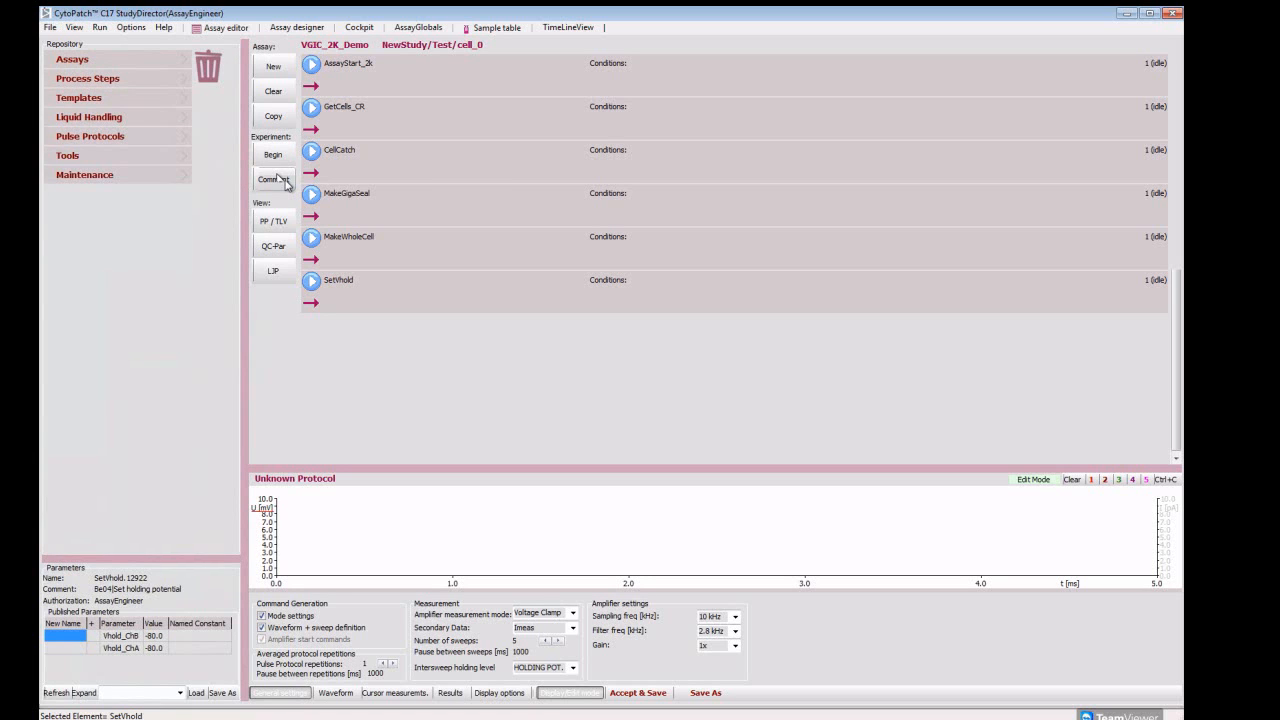
Enlarge the parameter area and display the published parameters of the assay's SetVhold element.
drag(142, 560, 142, 322)
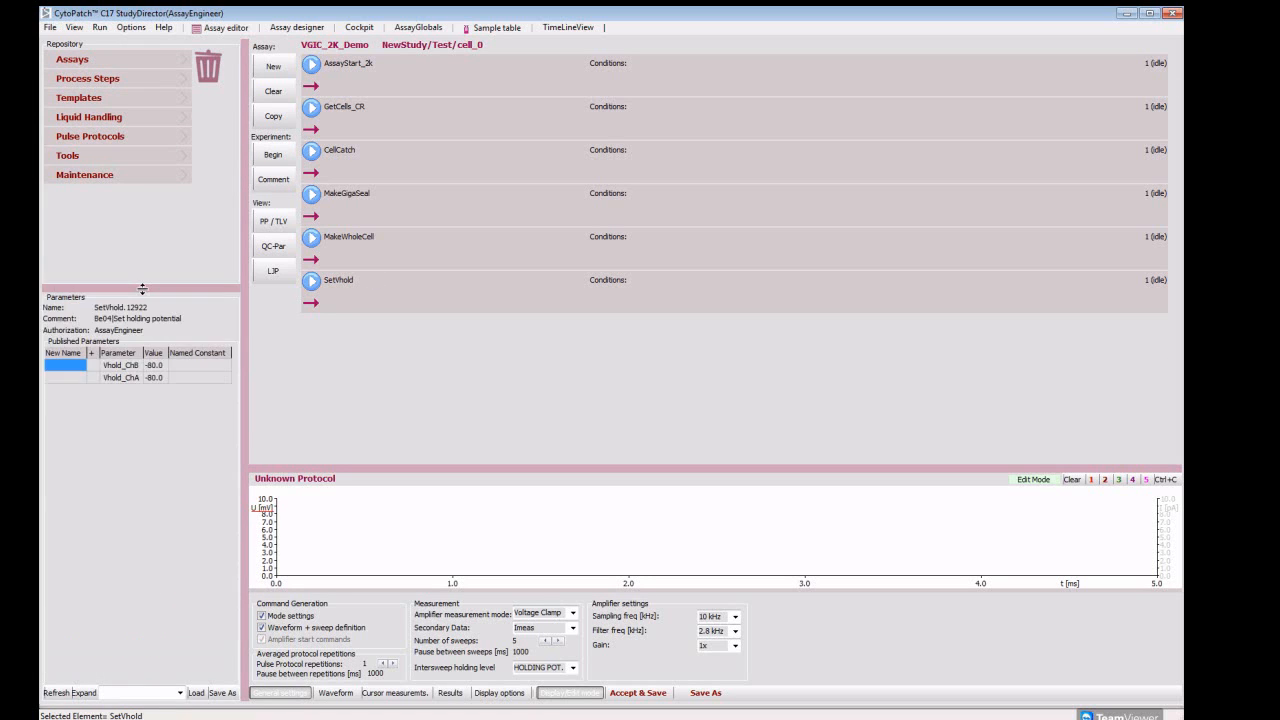
click(374, 302)
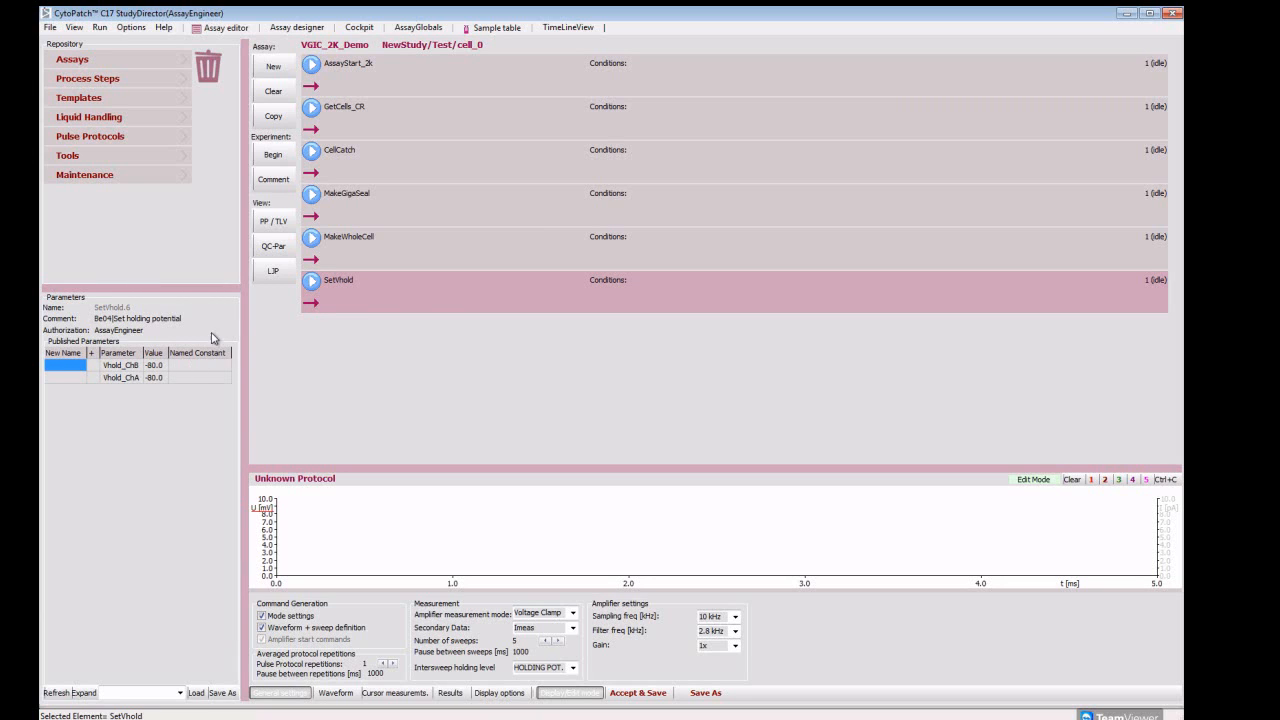
drag(173, 286, 173, 338)
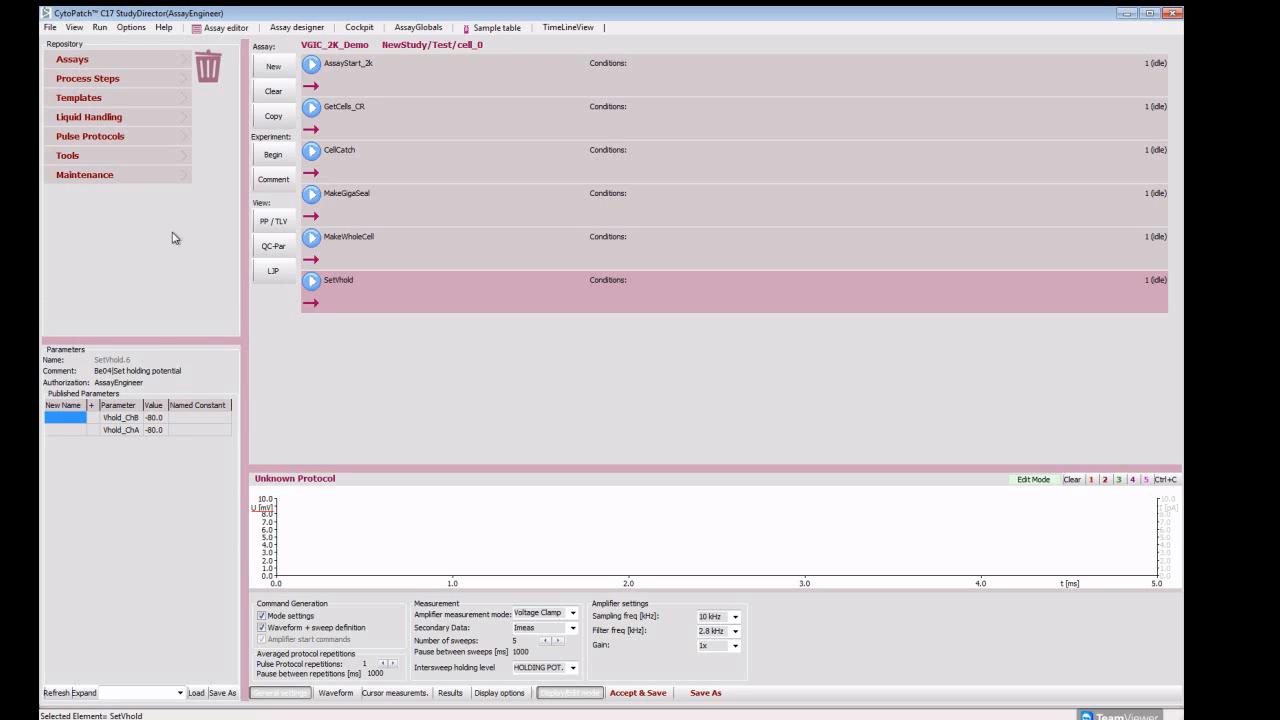
Append the AssayEnd process step as the assay's last element, and collapse the process steps list.
click(184, 80)
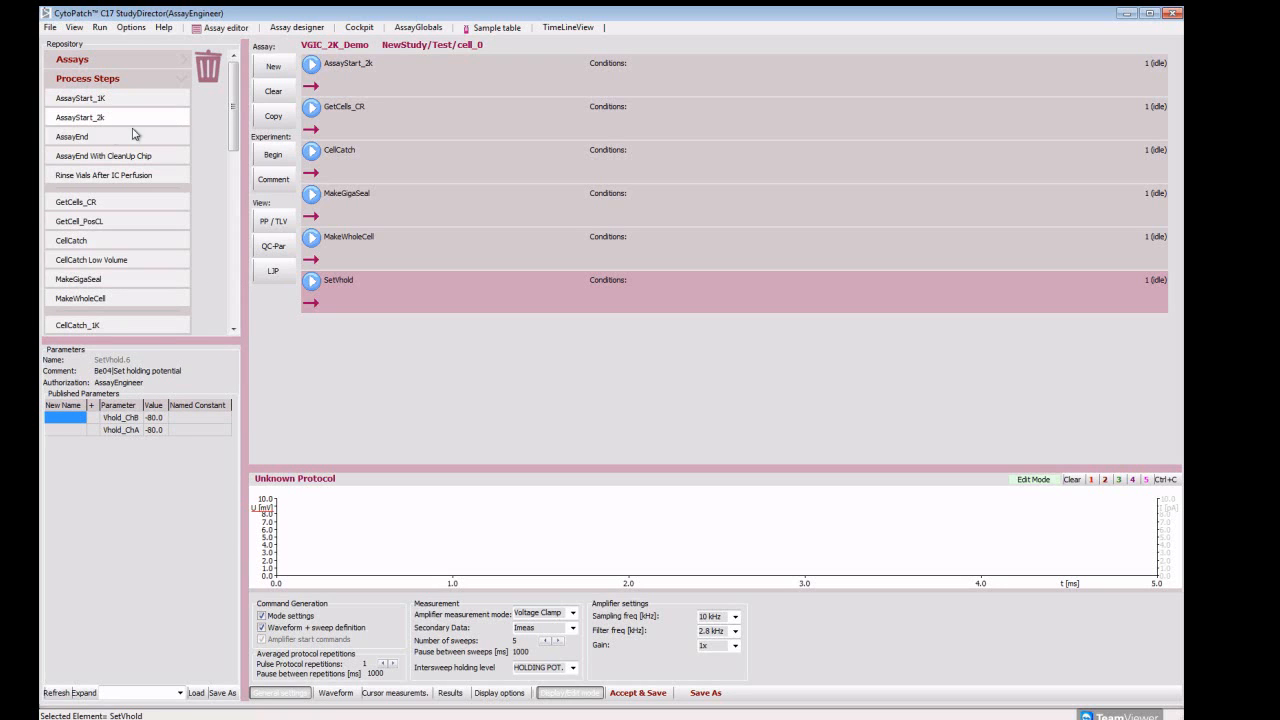
click(89, 139)
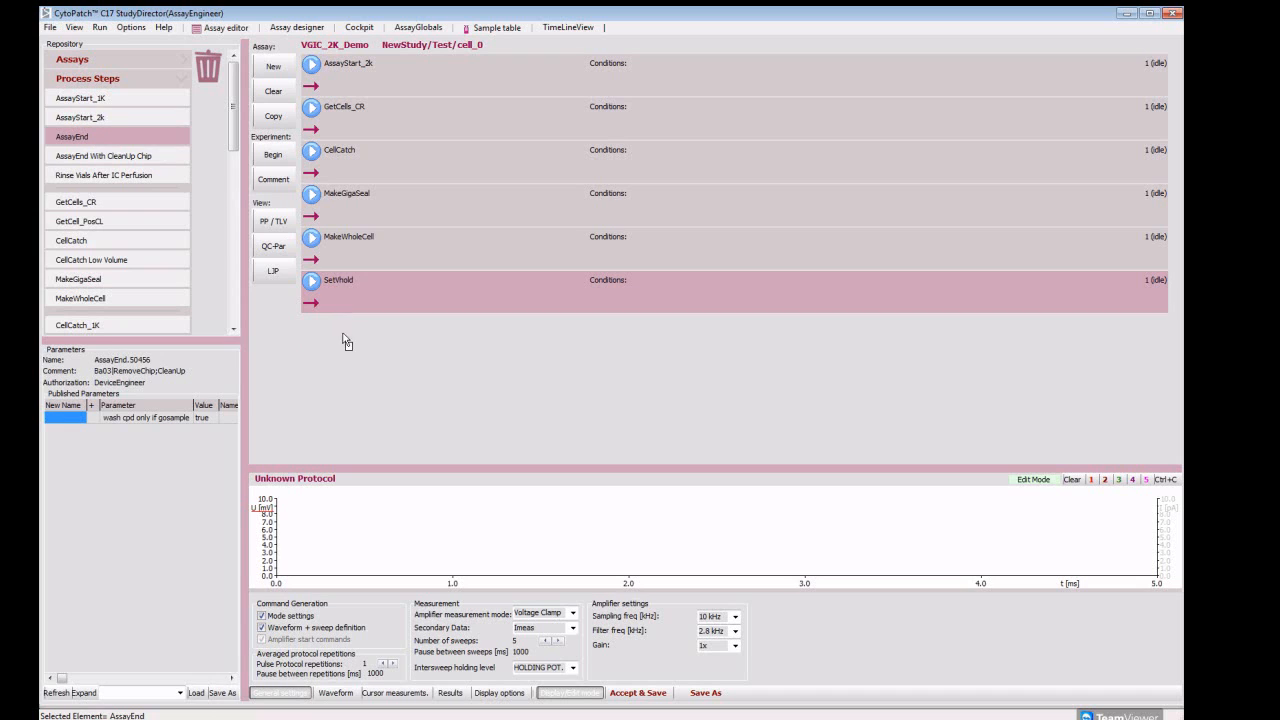
drag(351, 326, 353, 331)
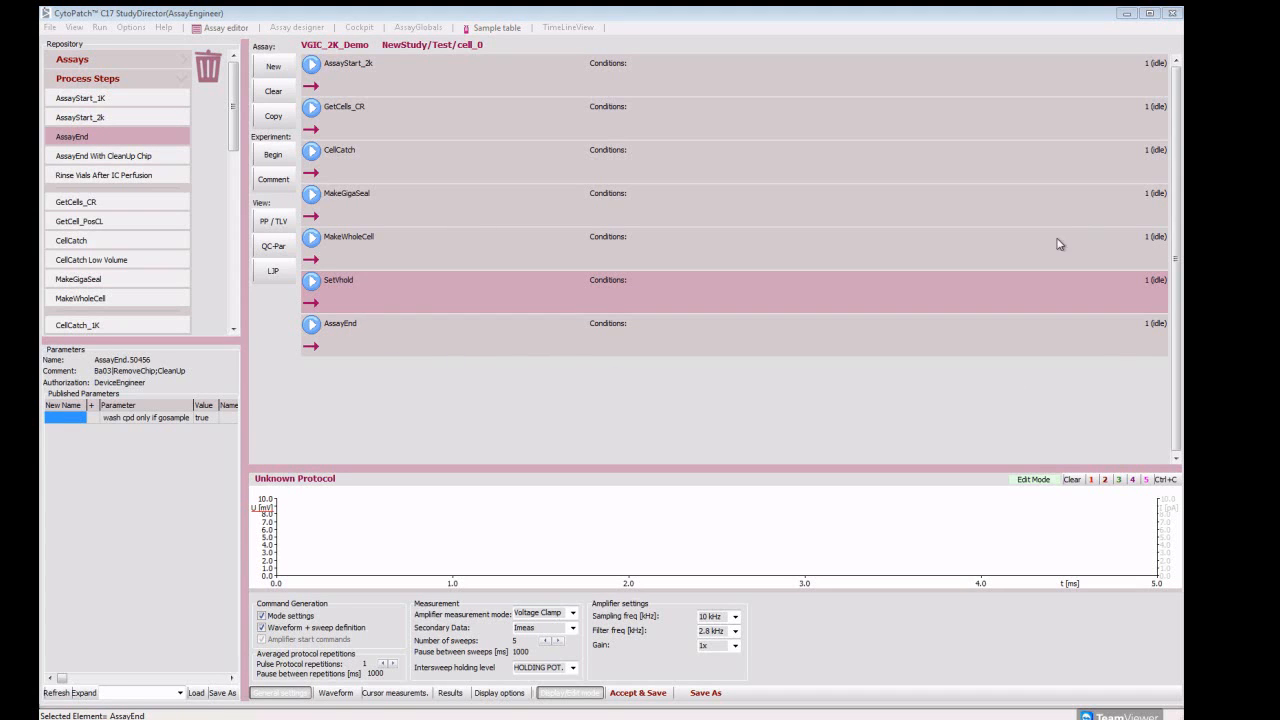
click(177, 84)
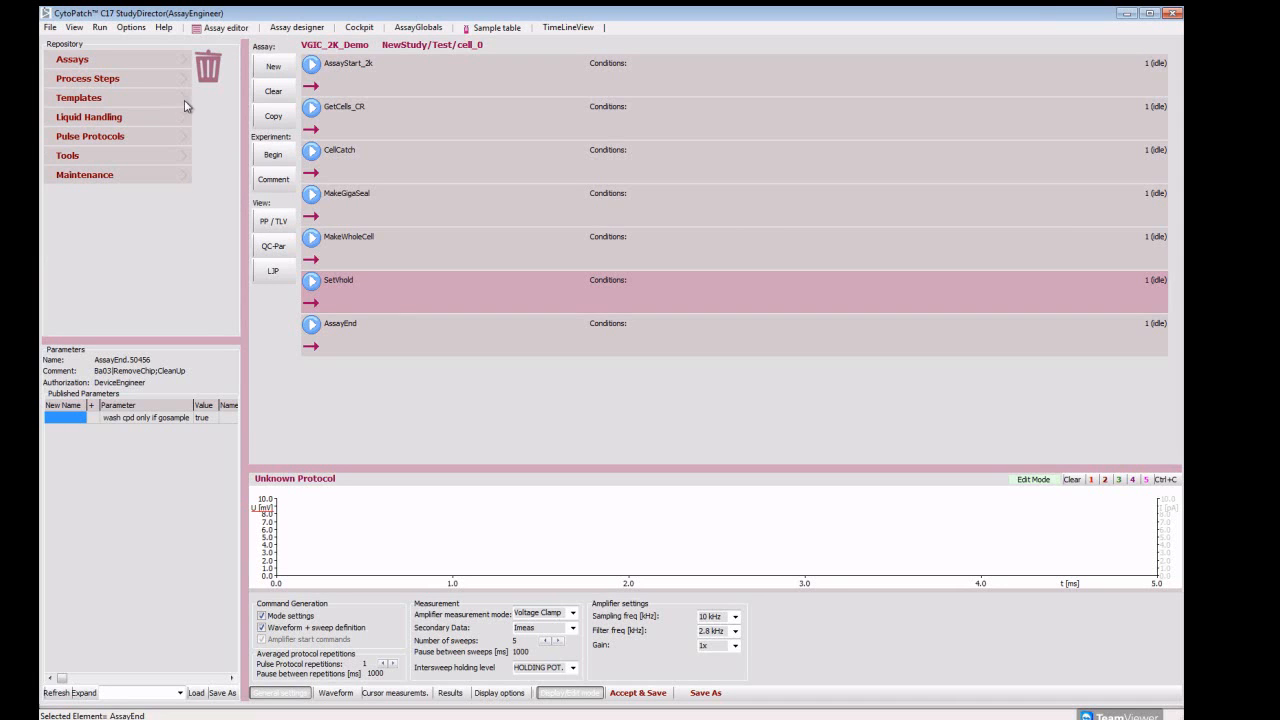
Insert a Single Pulse Protocol template between SetVhold and AssayEnd, naming it hERG_CurrentCheck_1 and leaving the description blank.
click(185, 104)
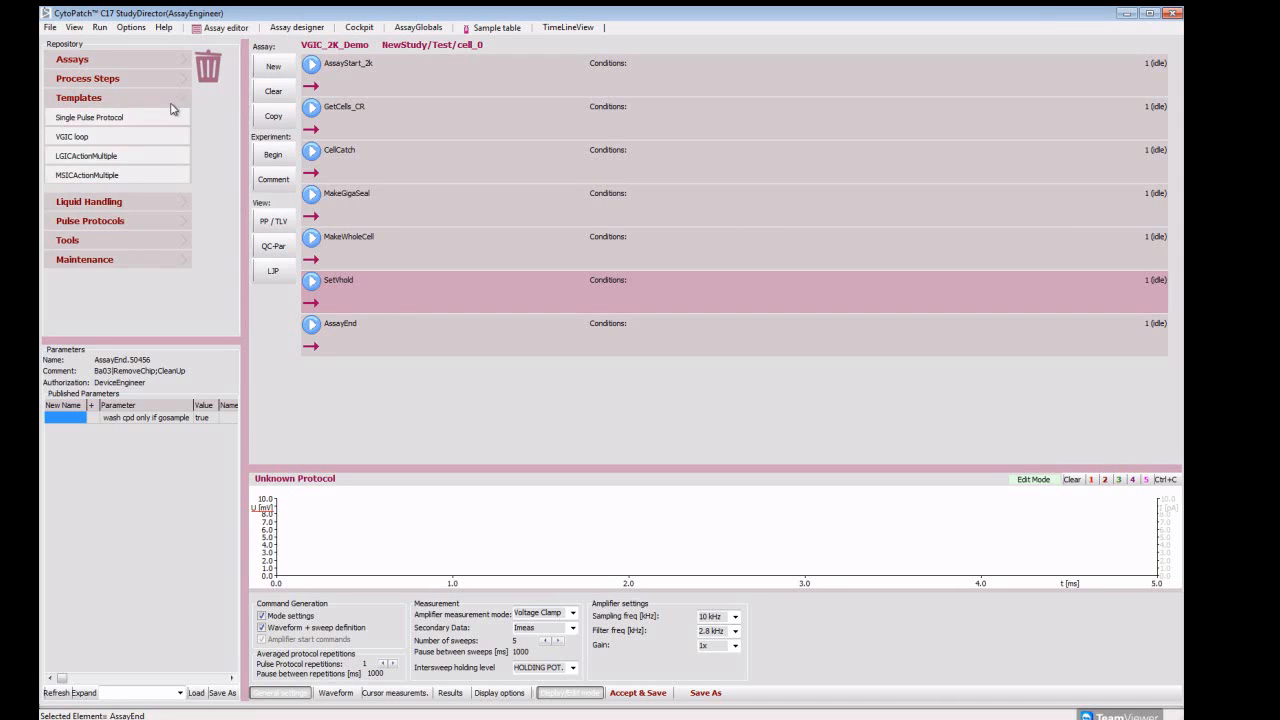
drag(110, 122, 341, 329)
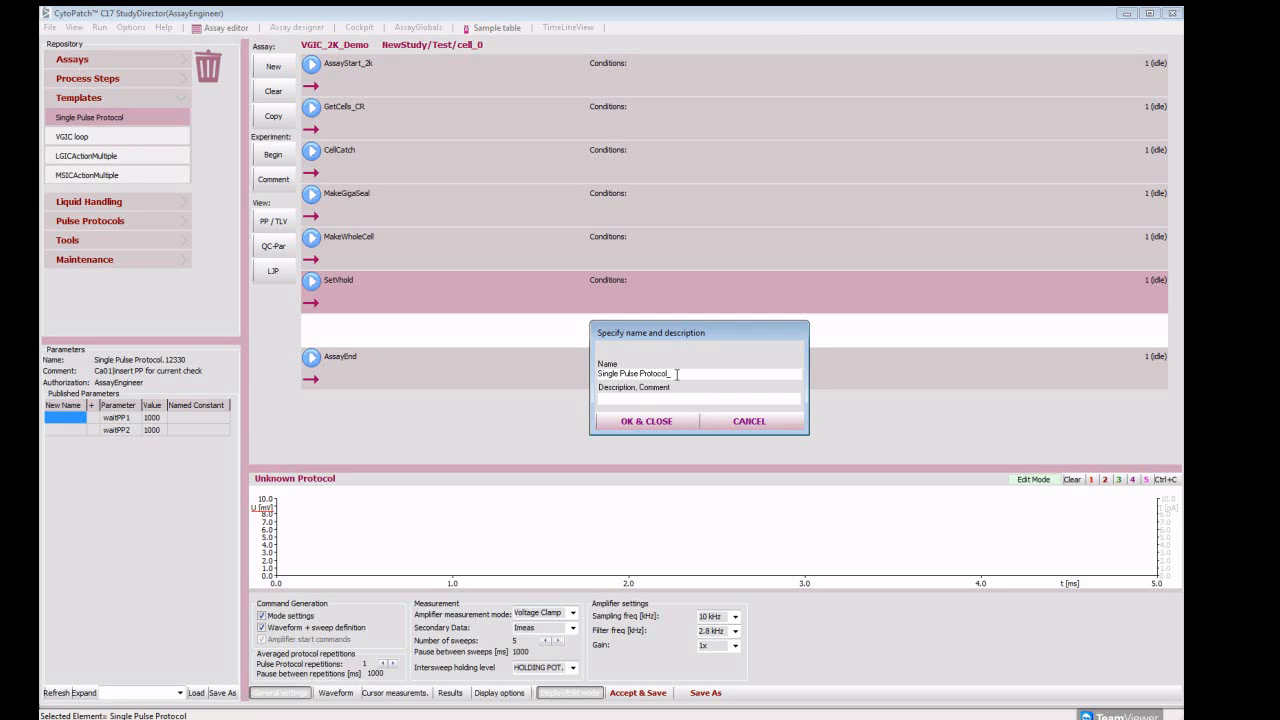
text(hERG_CurrentCheck)
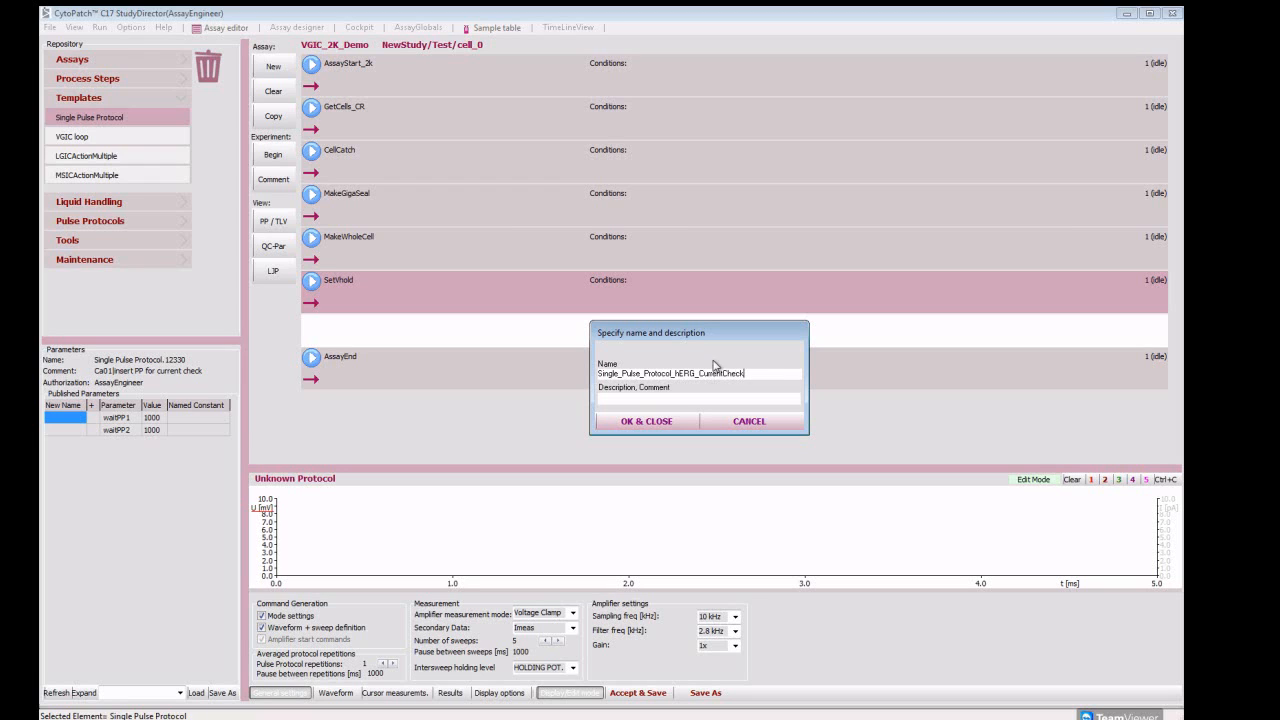
drag(676, 373, 592, 373)
key(BackSpace)
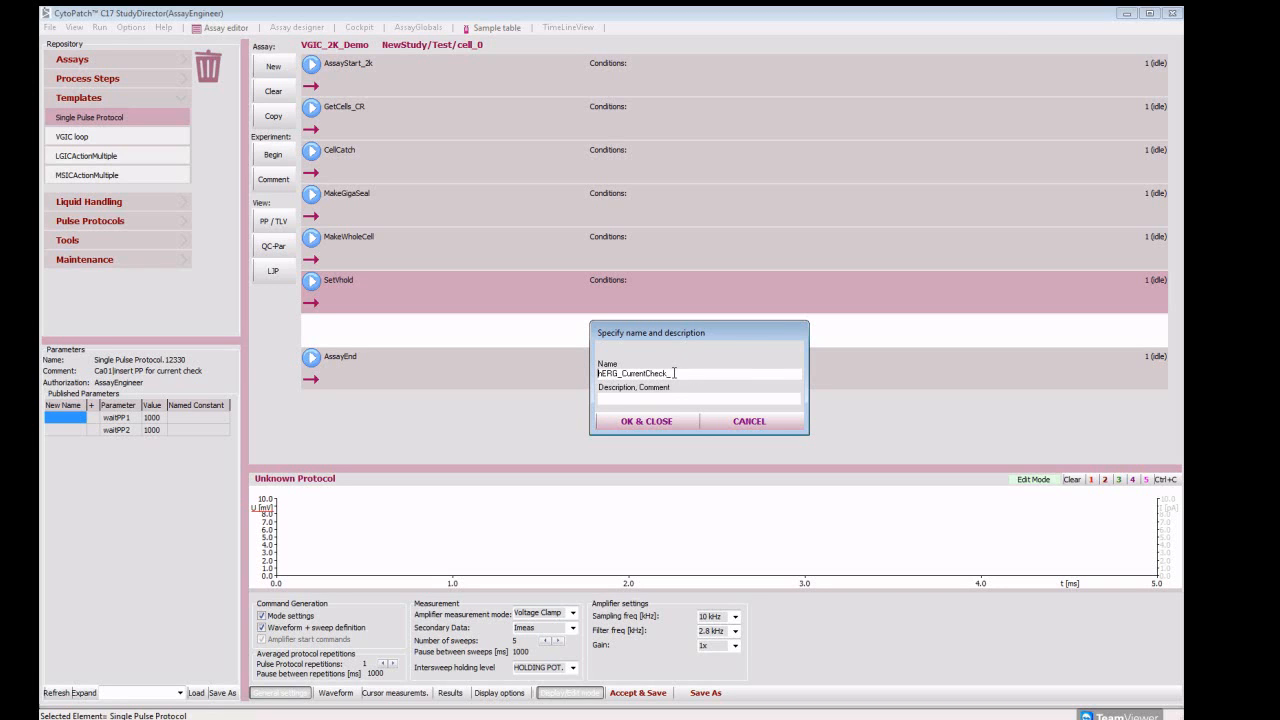
click(660, 424)
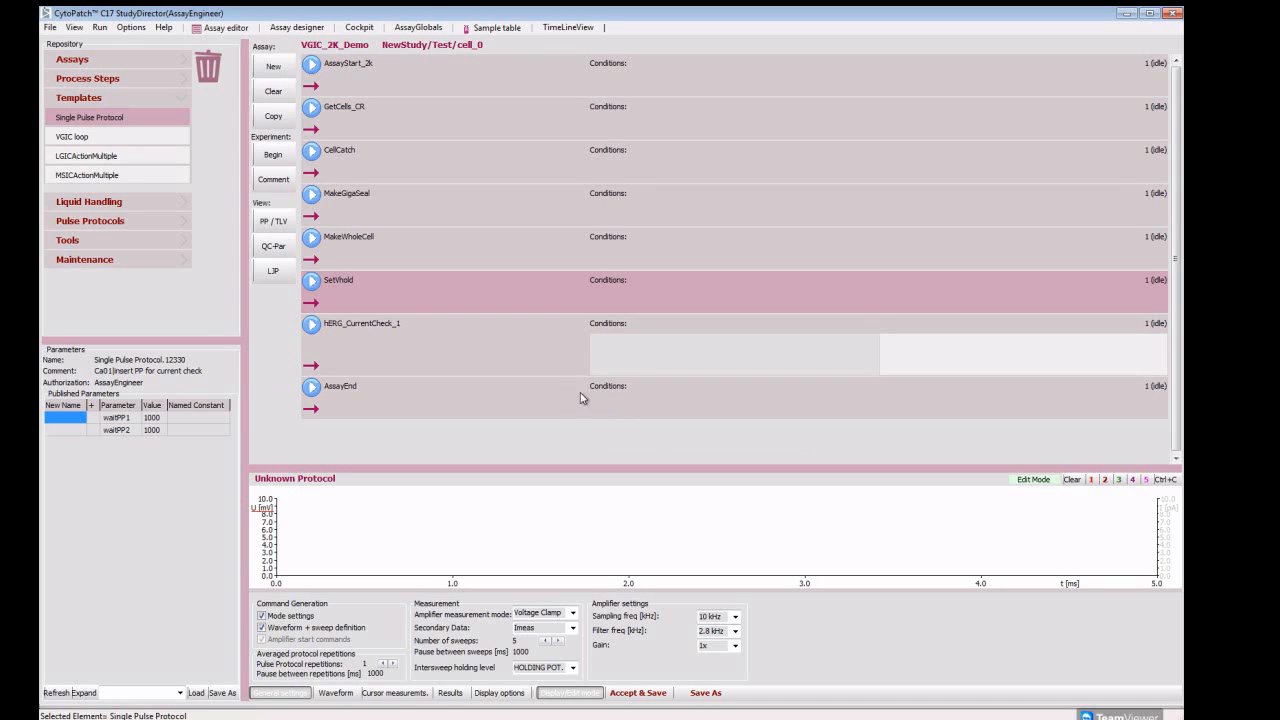
click(187, 102)
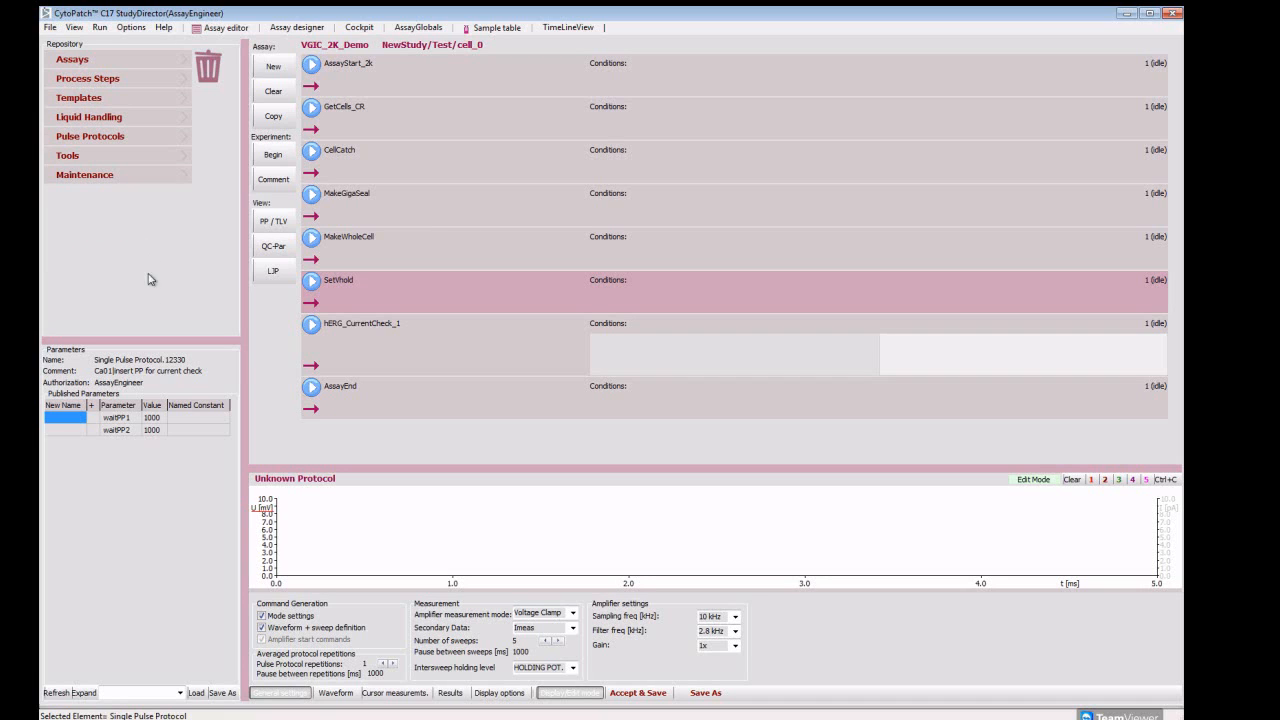
Add the pulse protocols hERG_Standard_1 and hERG_Standard_2 to the protocol slots of hERG_CurrentCheck_1.
click(184, 142)
drag(166, 340, 165, 508)
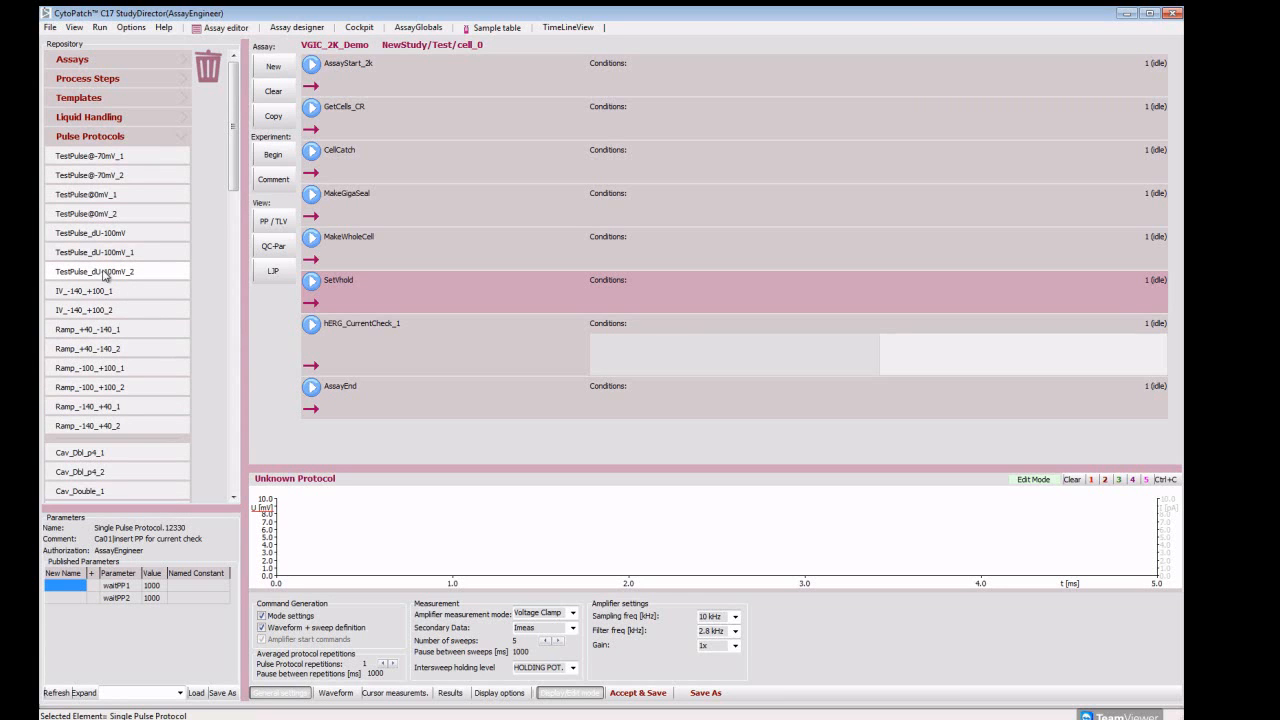
drag(237, 181, 230, 328)
click(86, 113)
scroll(110, 200, down, 8)
drag(86, 113, 911, 340)
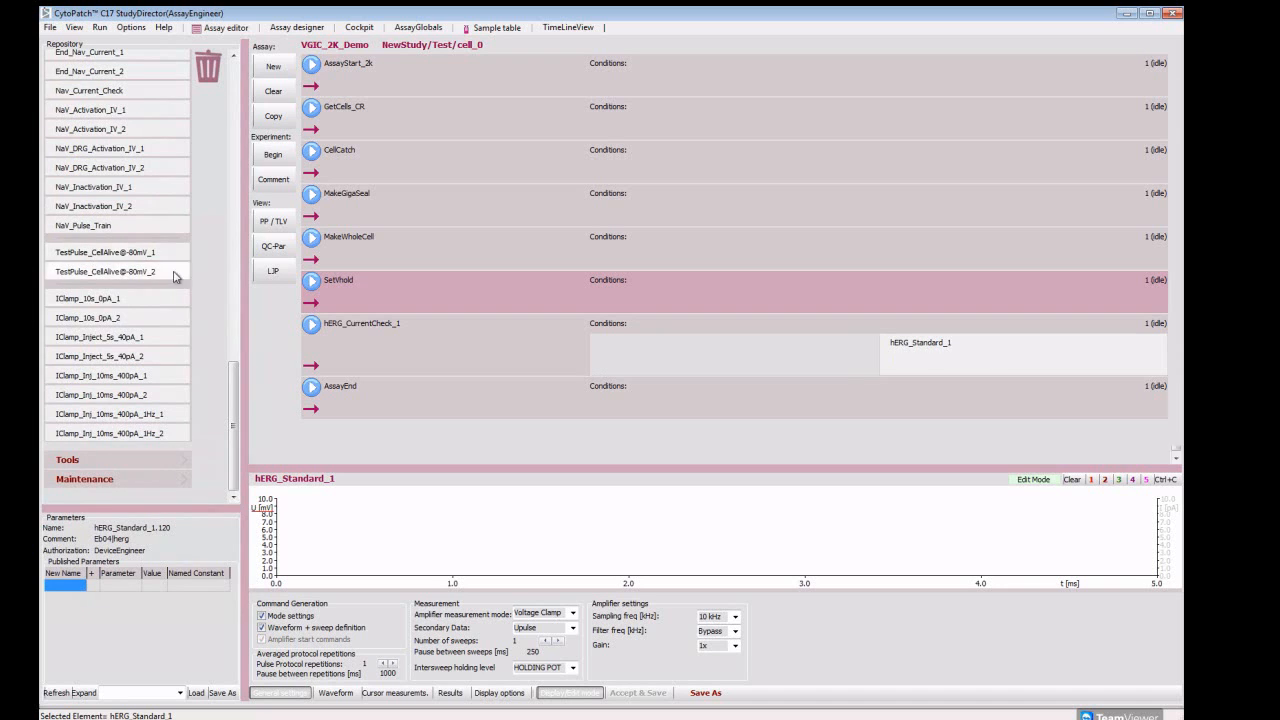
scroll(225, 385, up, 10)
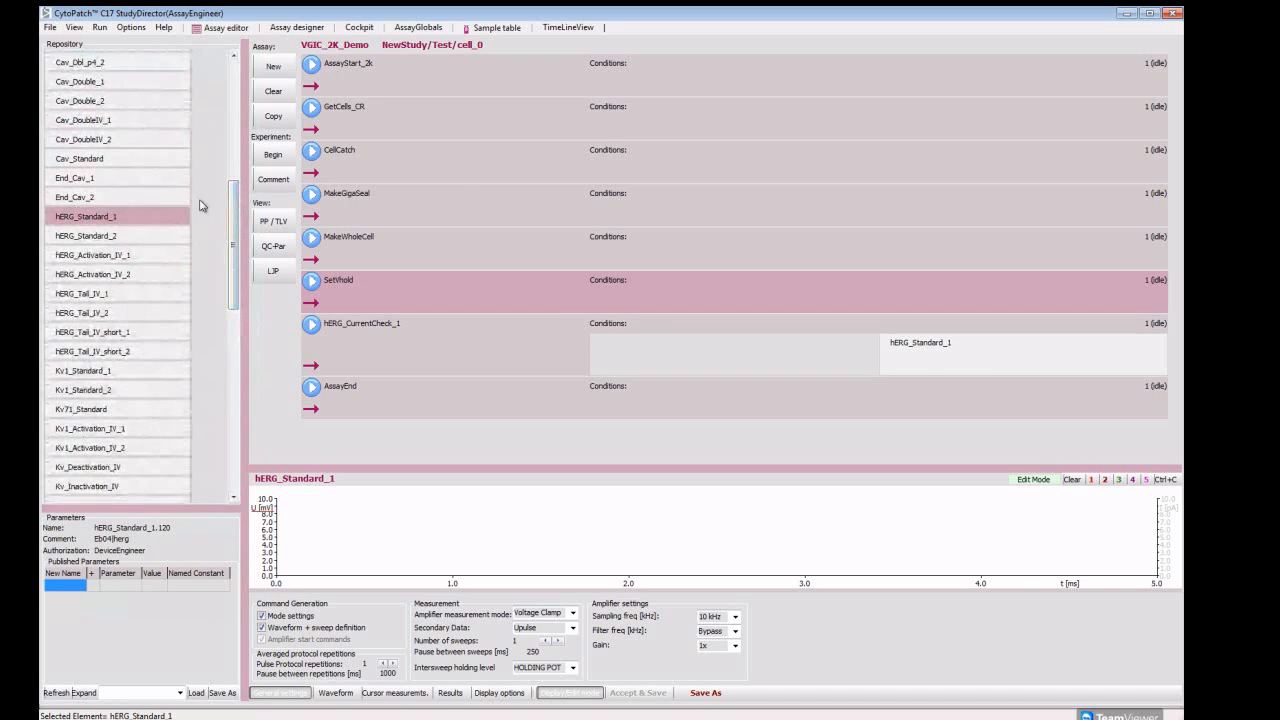
drag(65, 240, 901, 368)
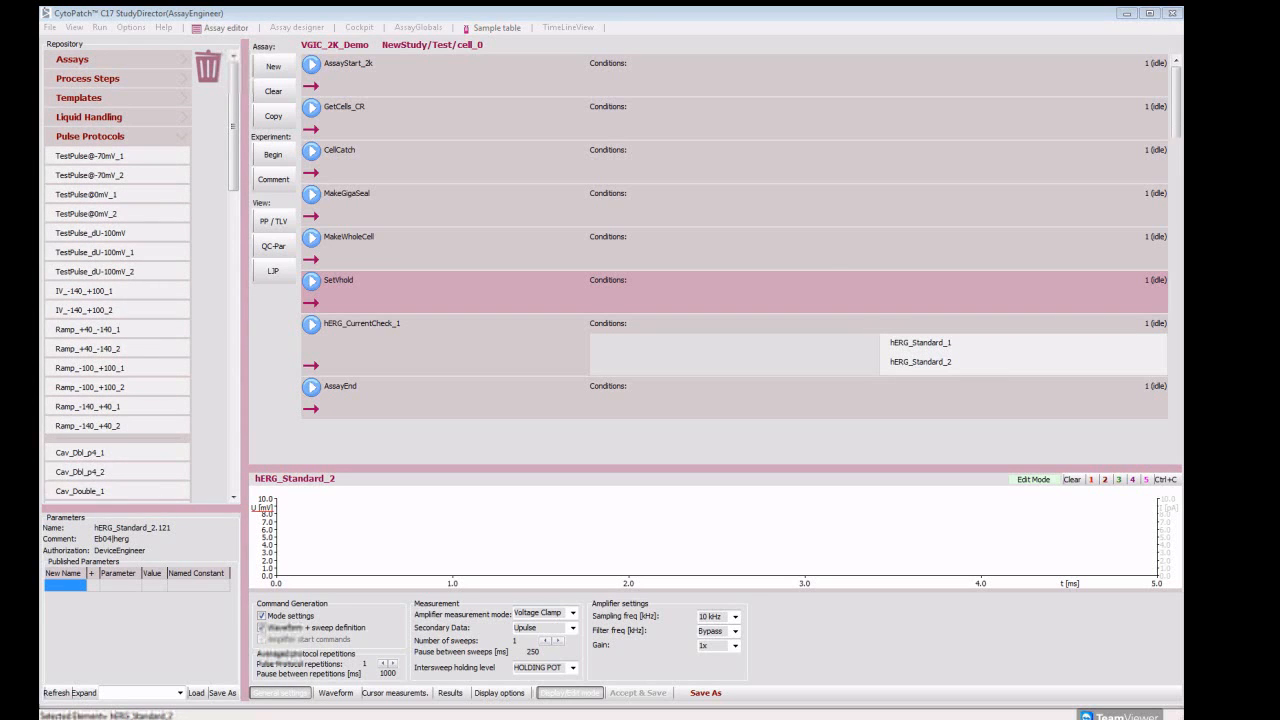
click(188, 137)
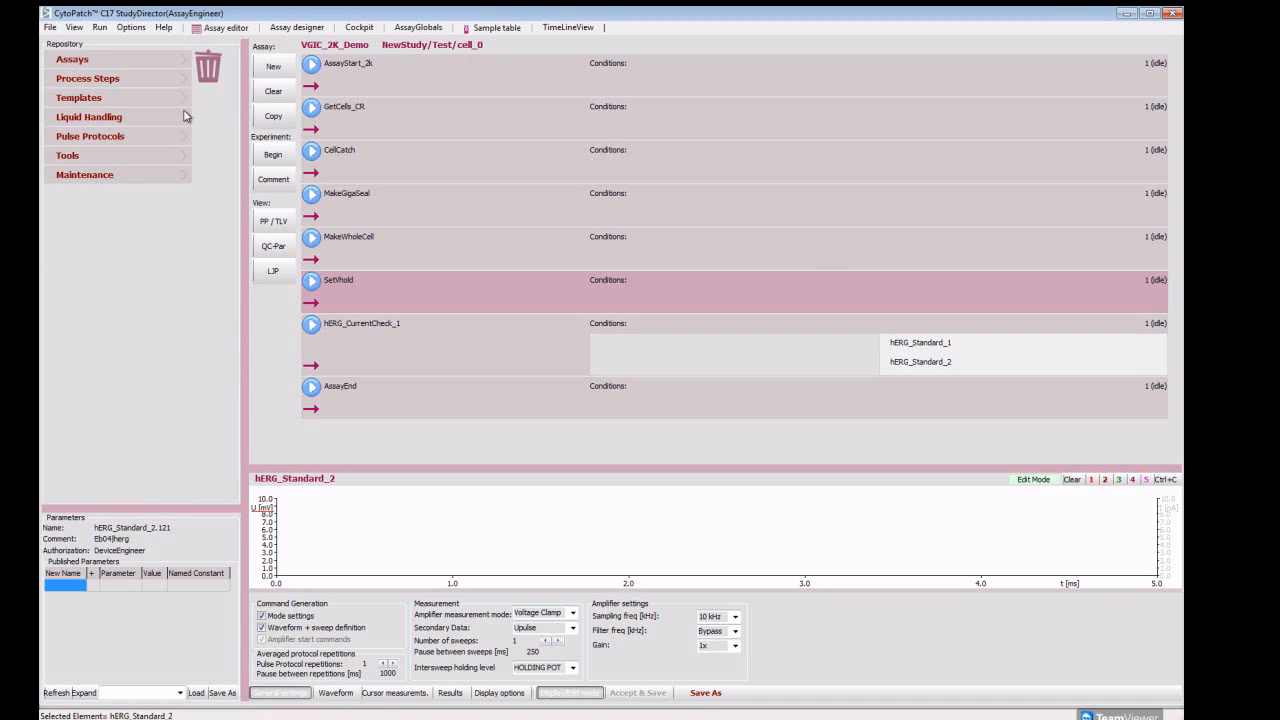
Insert a VGIC loop template named VGIC_loop_1 between hERG_CurrentCheck_1 and AssayEnd, and enlarge the assay area to show it fully.
click(186, 99)
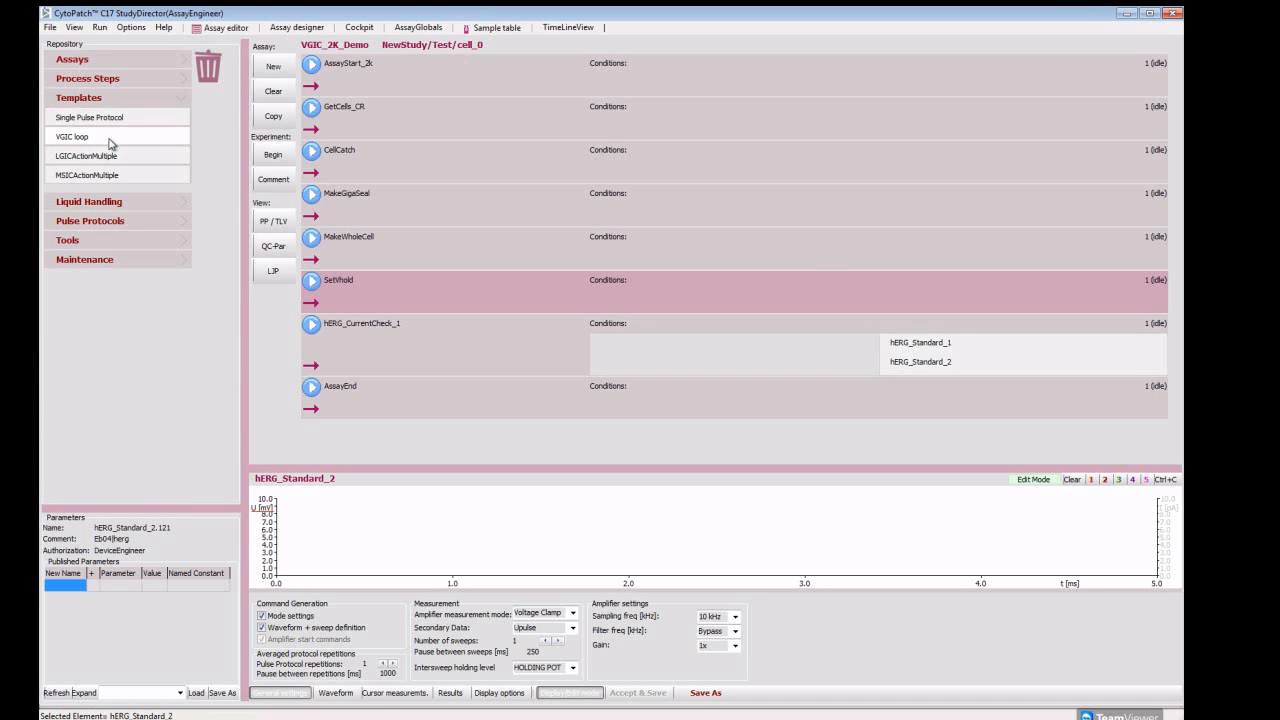
drag(110, 145, 366, 399)
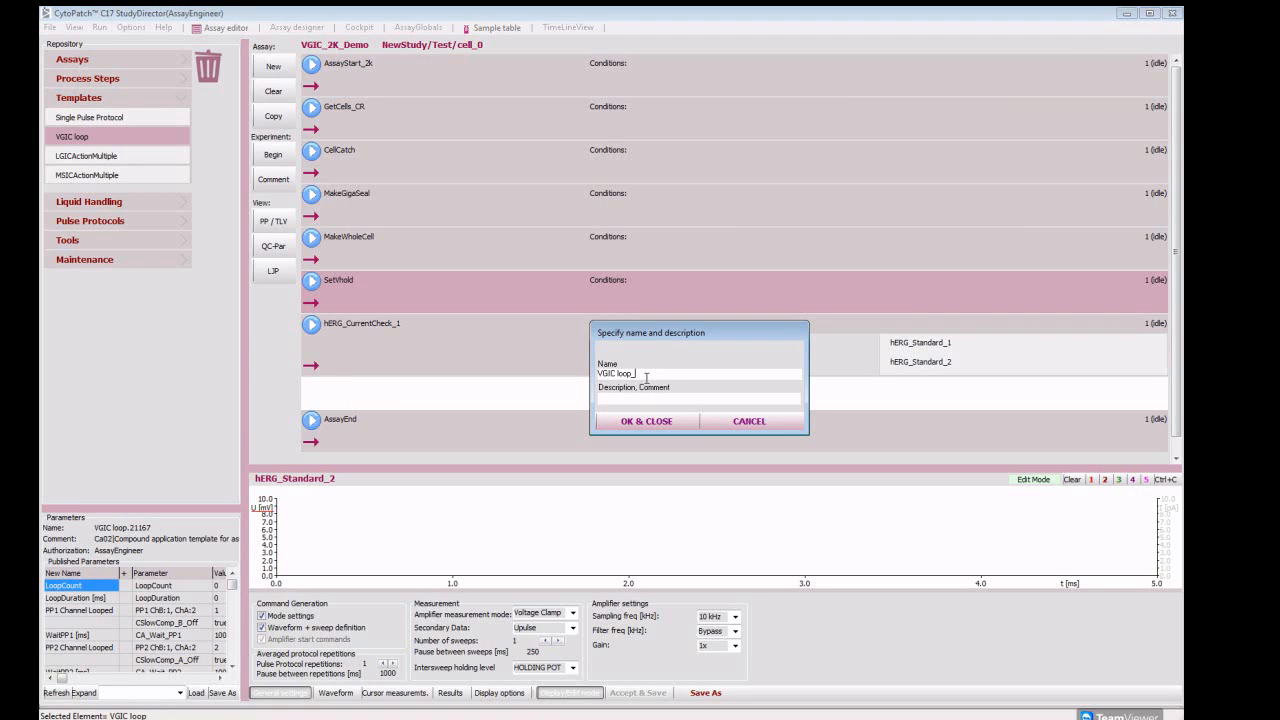
text(1)
click(646, 422)
drag(657, 470, 657, 498)
drag(1180, 384, 1178, 462)
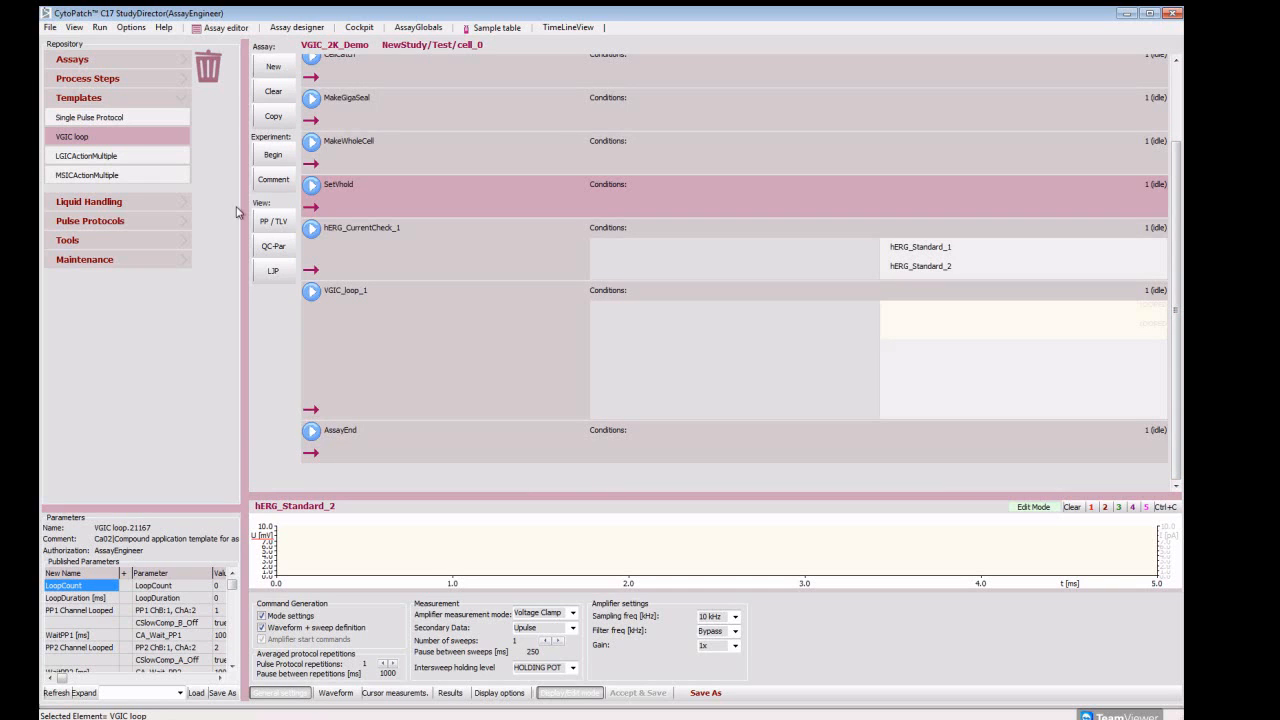
click(181, 104)
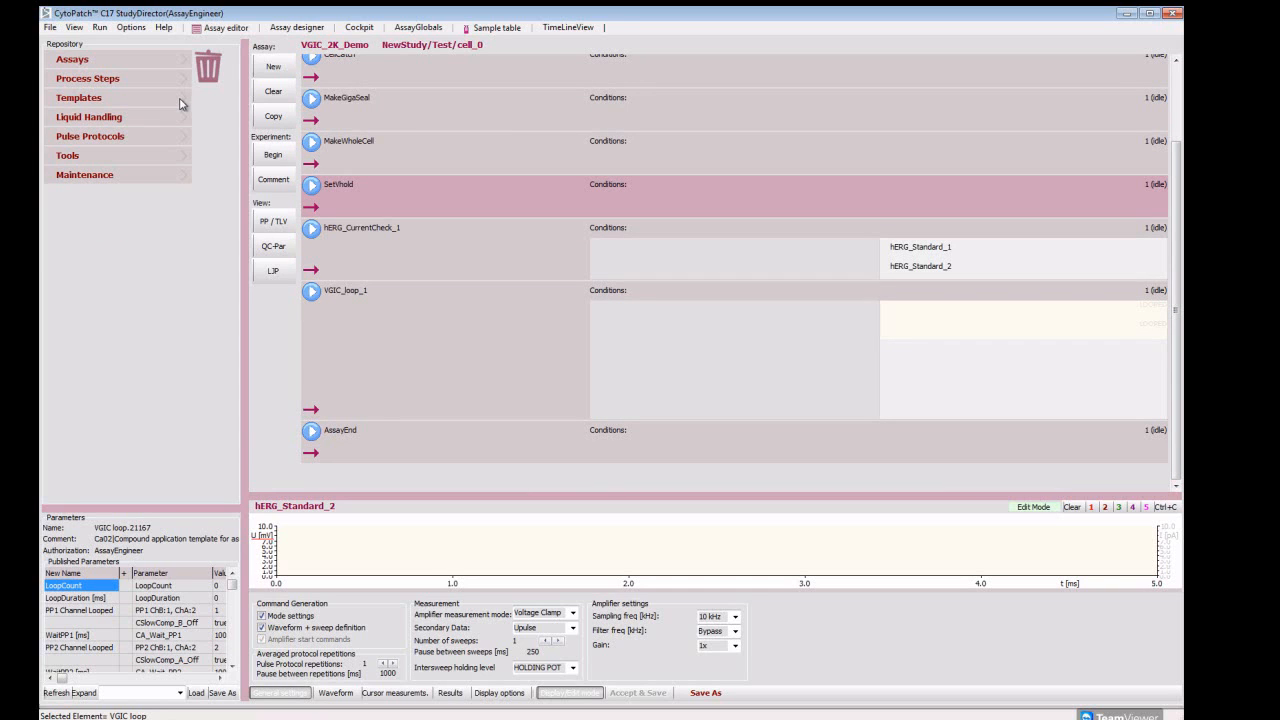
Add the Perfusion TCOn liquid handling module to VGIC_loop_1.
click(184, 123)
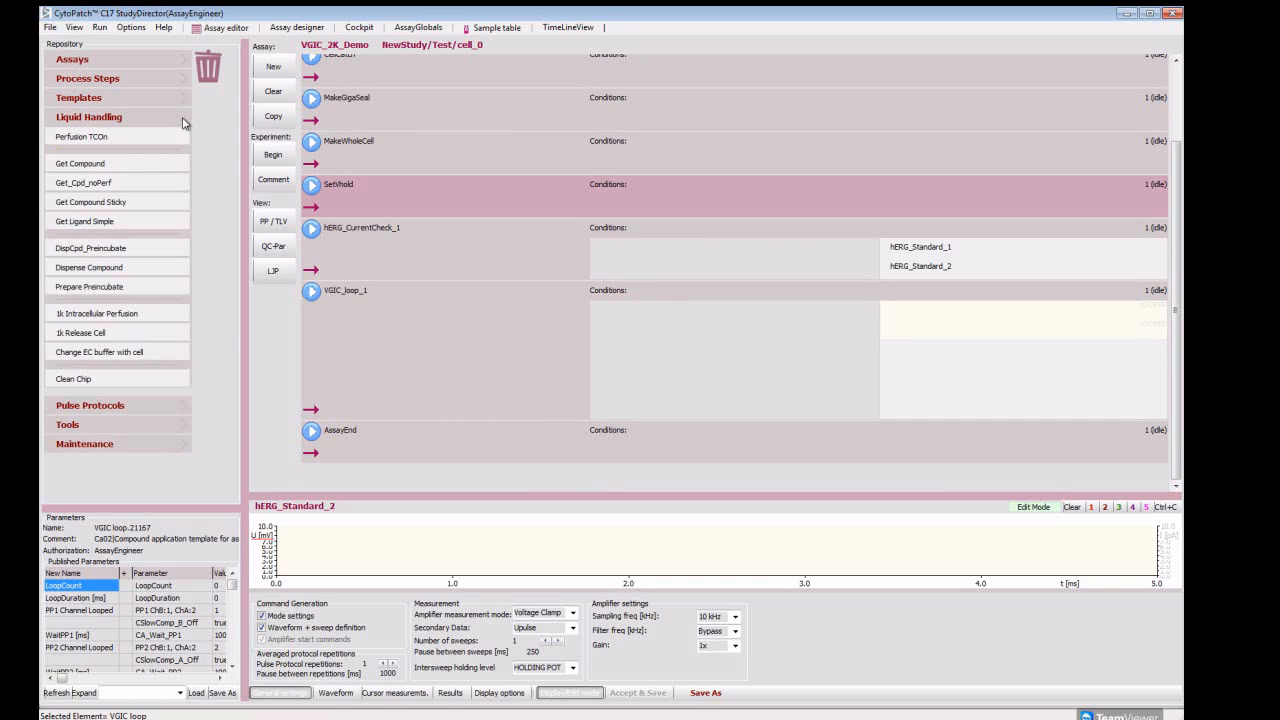
click(113, 140)
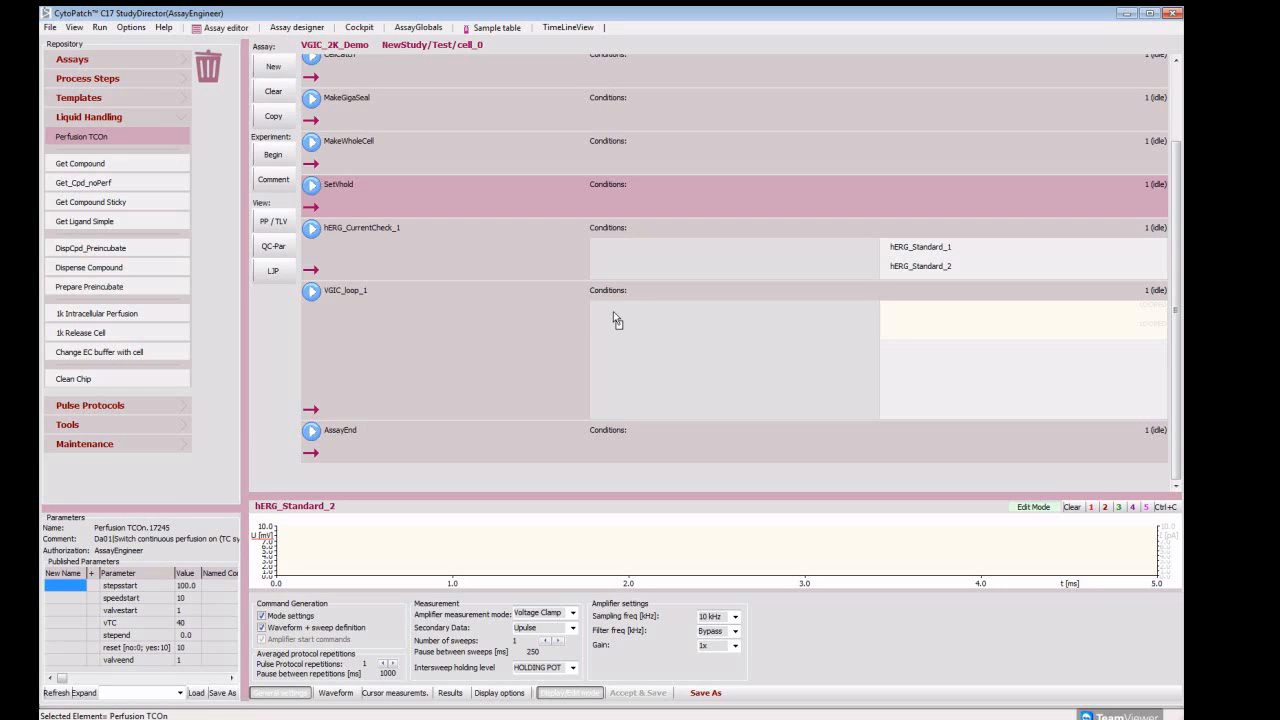
drag(617, 318, 617, 318)
click(181, 123)
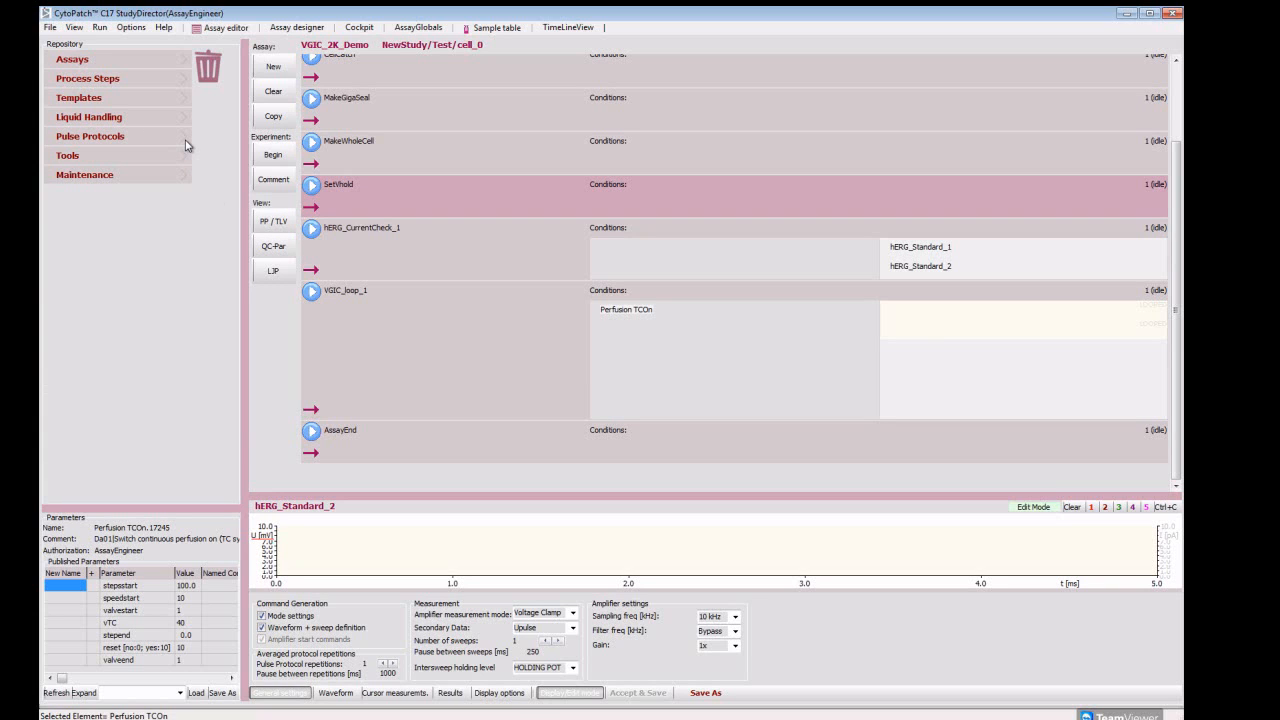
Add the pulse protocols hERG_Standard_1 and hERG_Standard_2 to the looped protocol slots of VGIC_loop_1.
click(185, 143)
drag(234, 150, 223, 279)
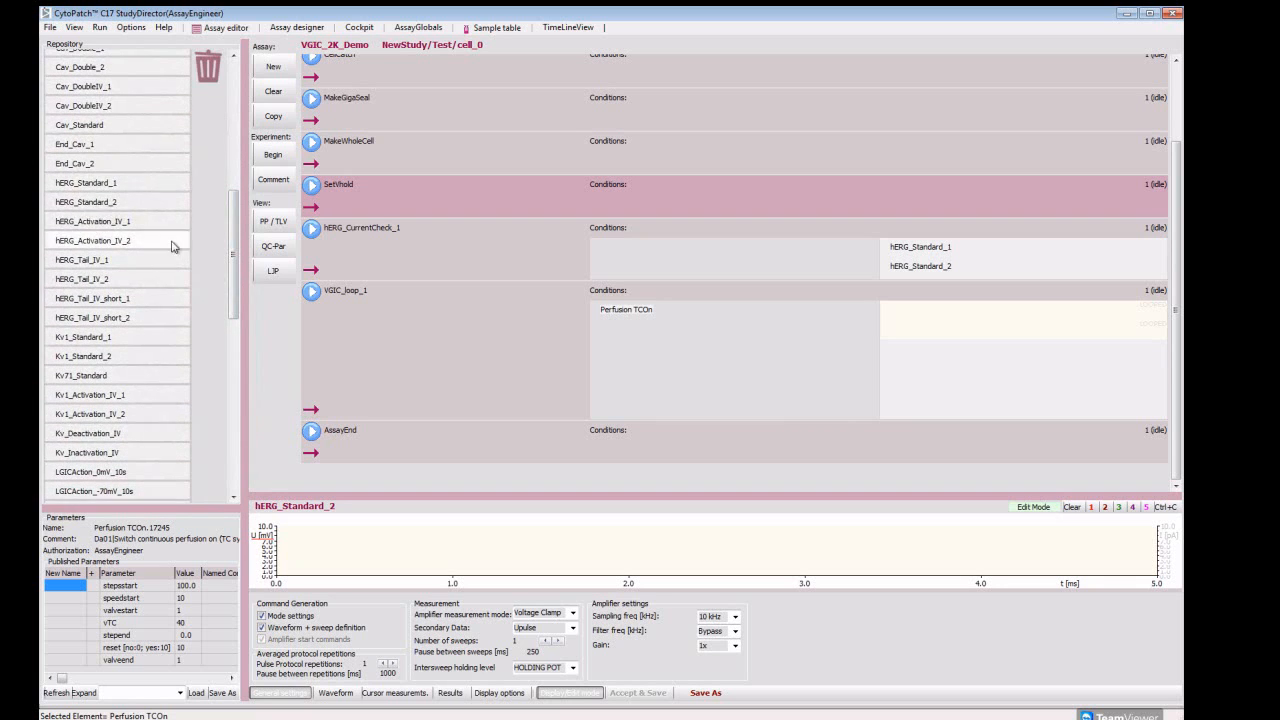
drag(88, 186, 897, 314)
drag(238, 293, 233, 213)
drag(95, 201, 815, 331)
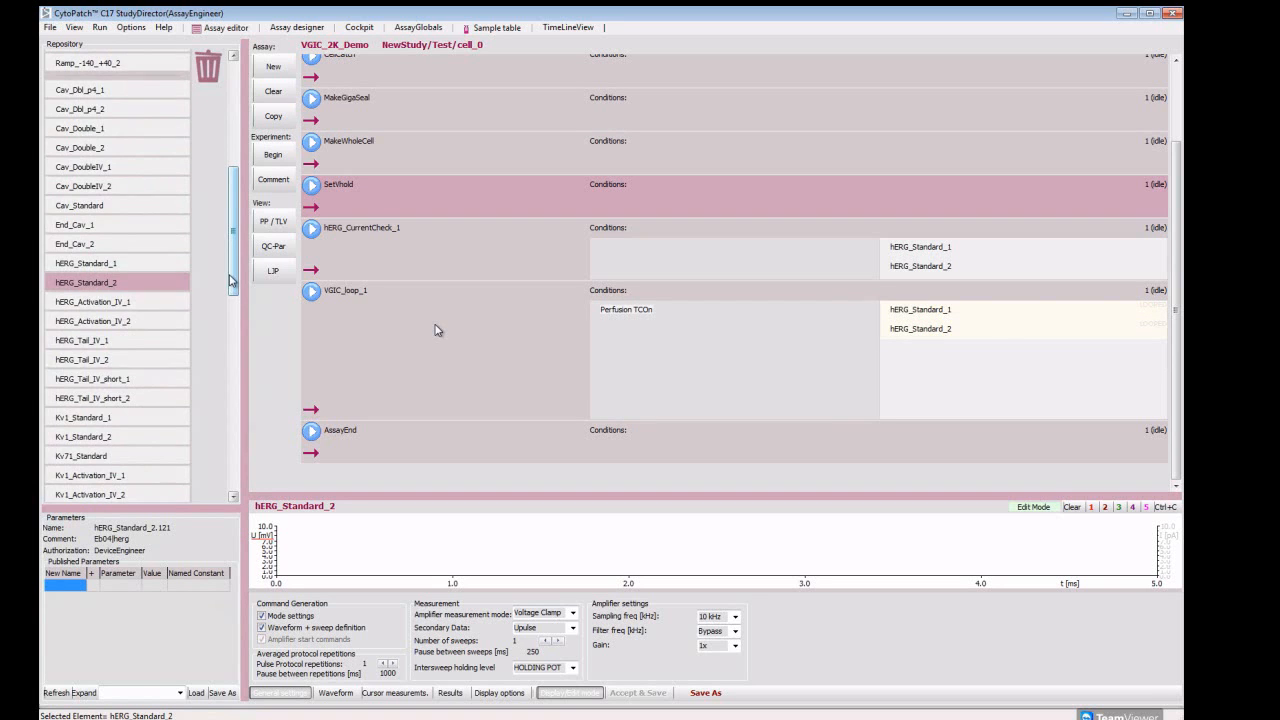
scroll(120, 280, up, 10)
click(179, 136)
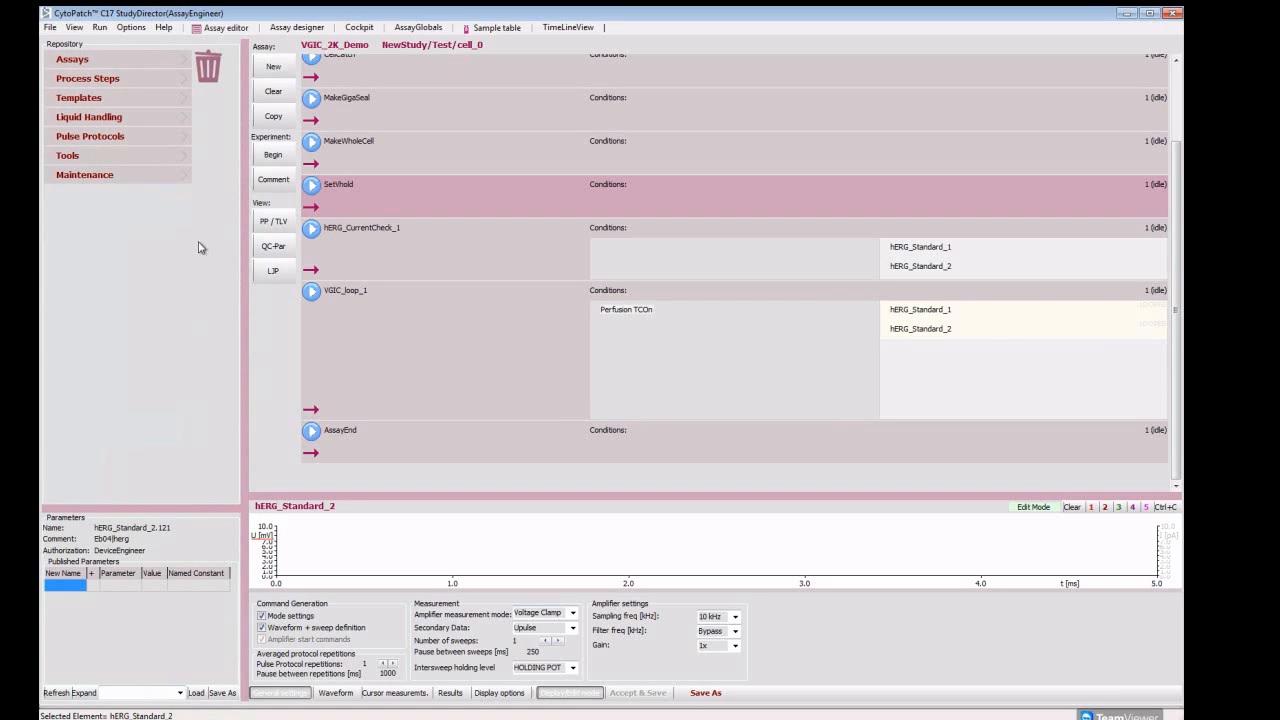
Select VGIC_loop_1 and enlarge the parameter area to display all its published parameters.
click(672, 357)
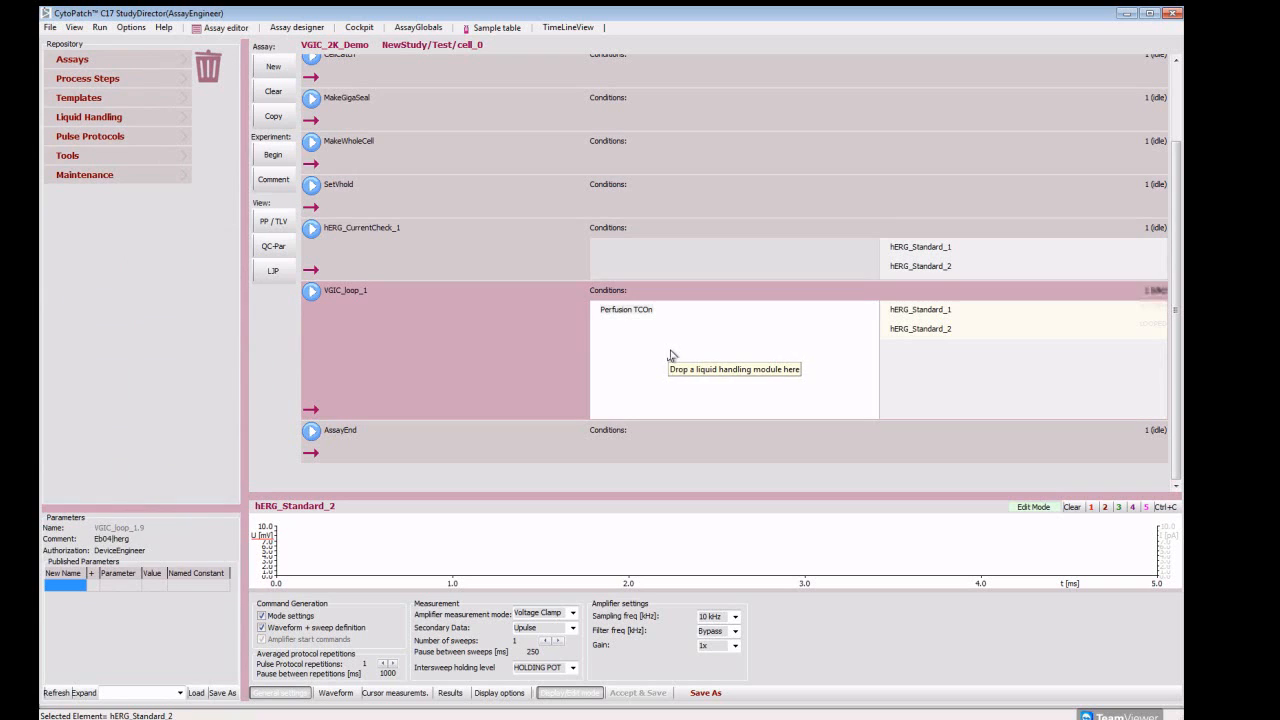
drag(192, 507, 185, 282)
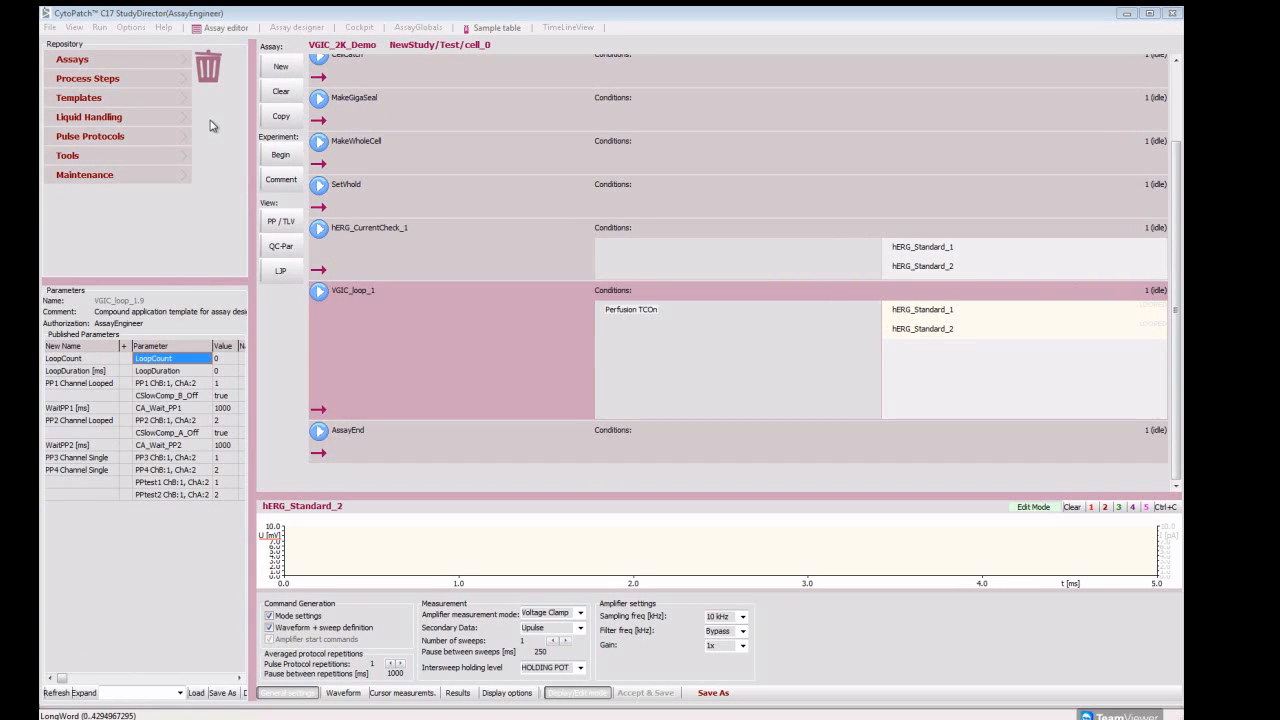
Insert another VGIC loop template named VGIC_loop_2 between VGIC_loop_1 and AssayEnd.
click(90, 97)
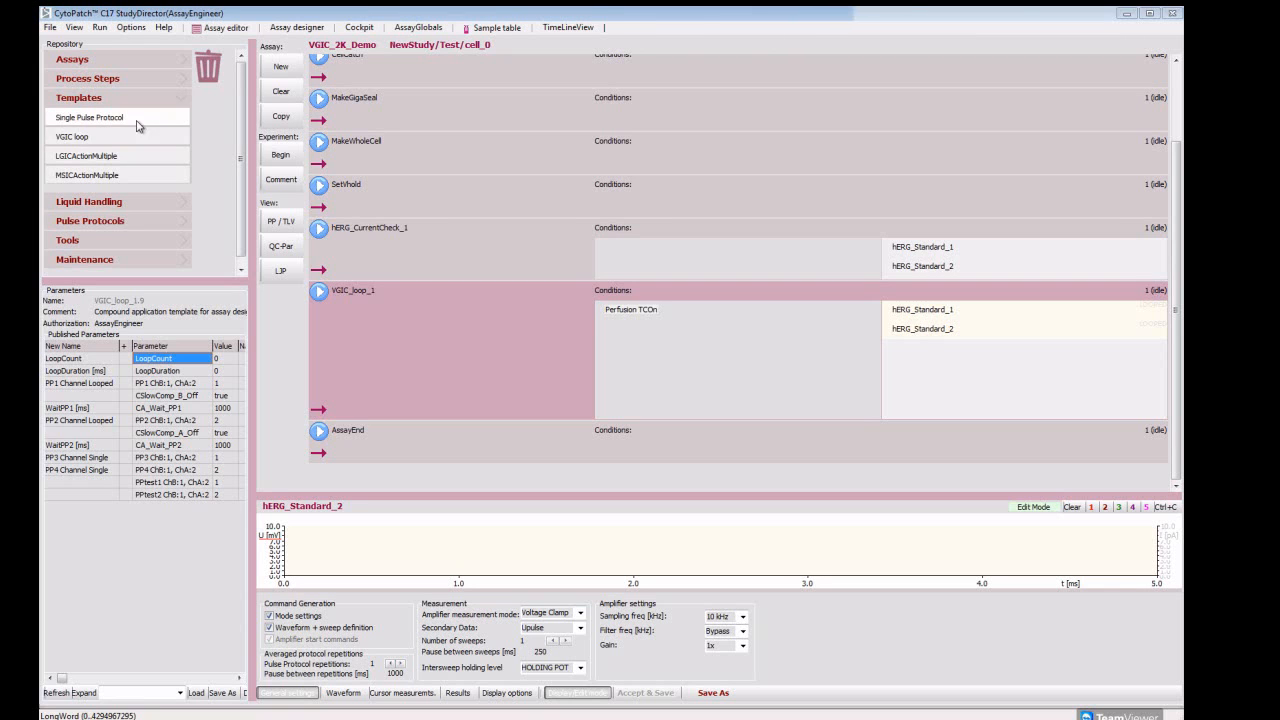
drag(85, 143, 392, 444)
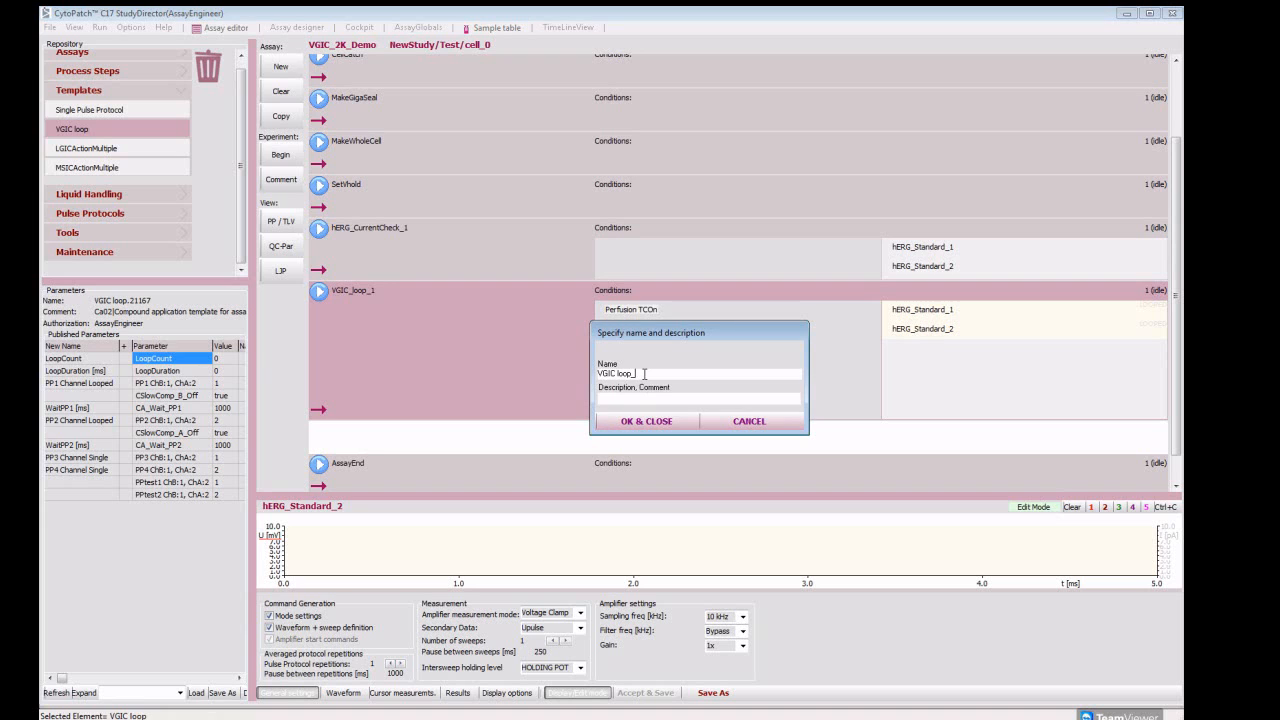
click(645, 422)
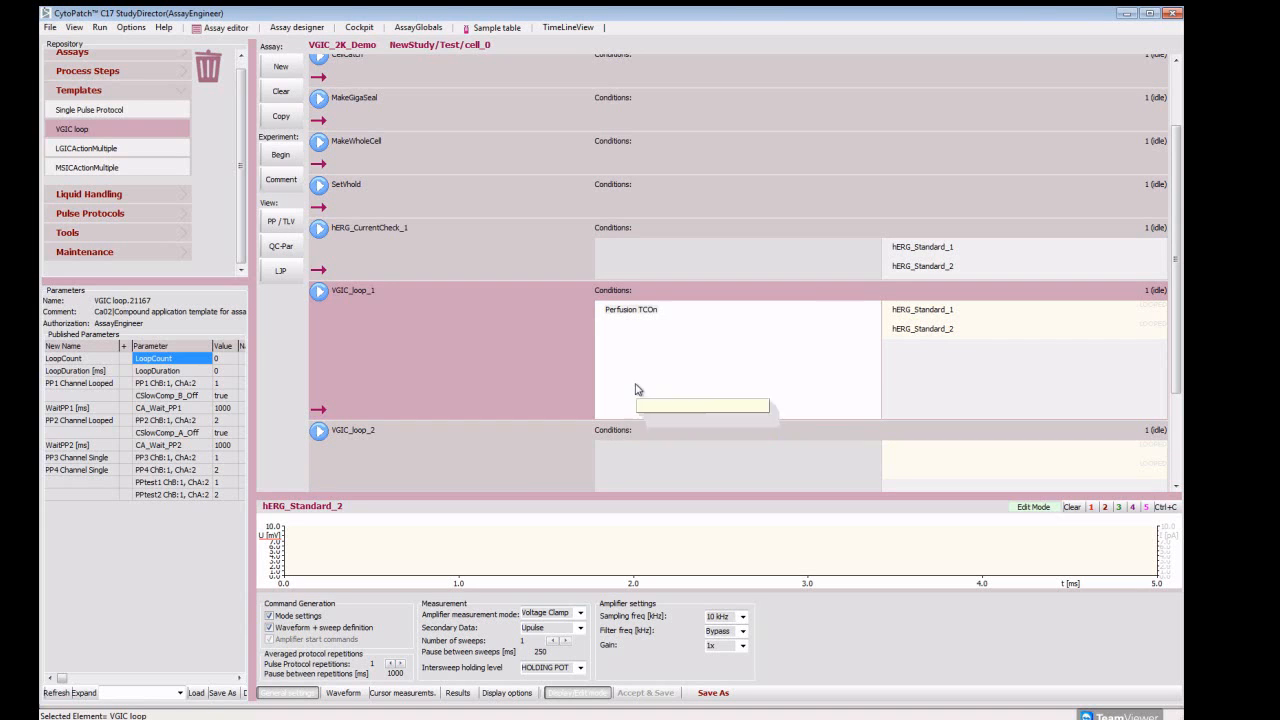
drag(1176, 346, 1176, 436)
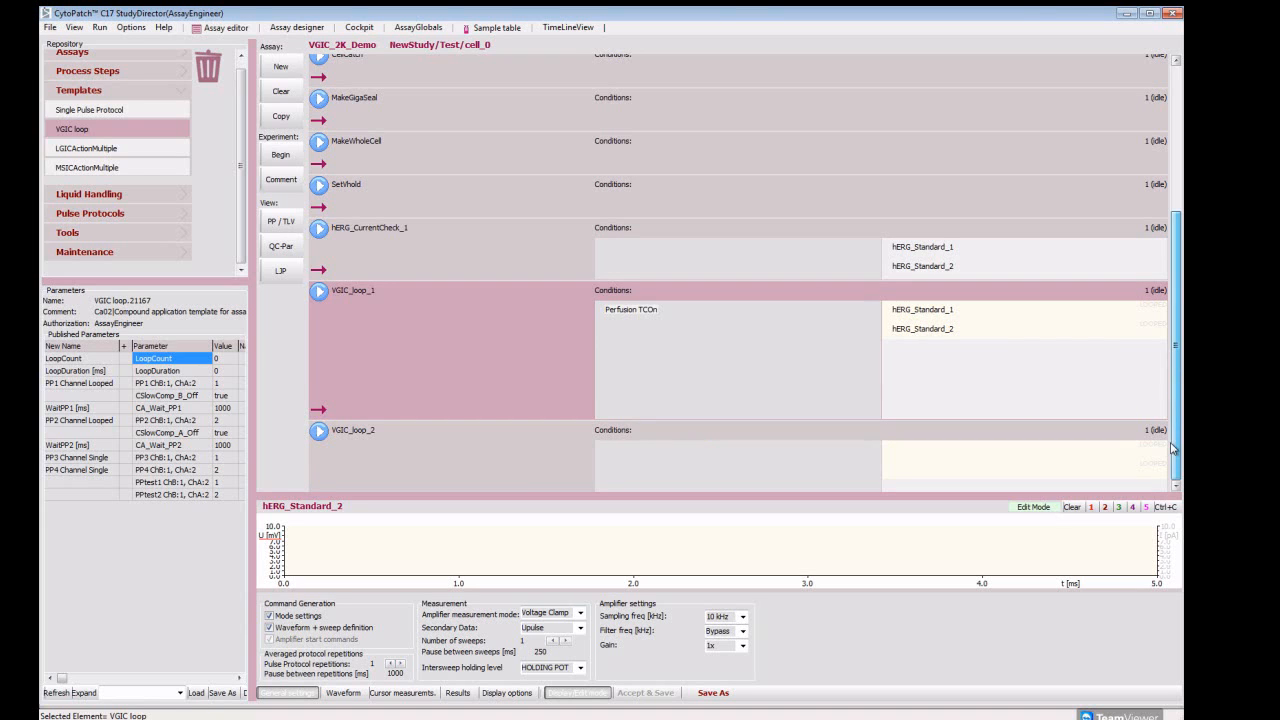
click(181, 91)
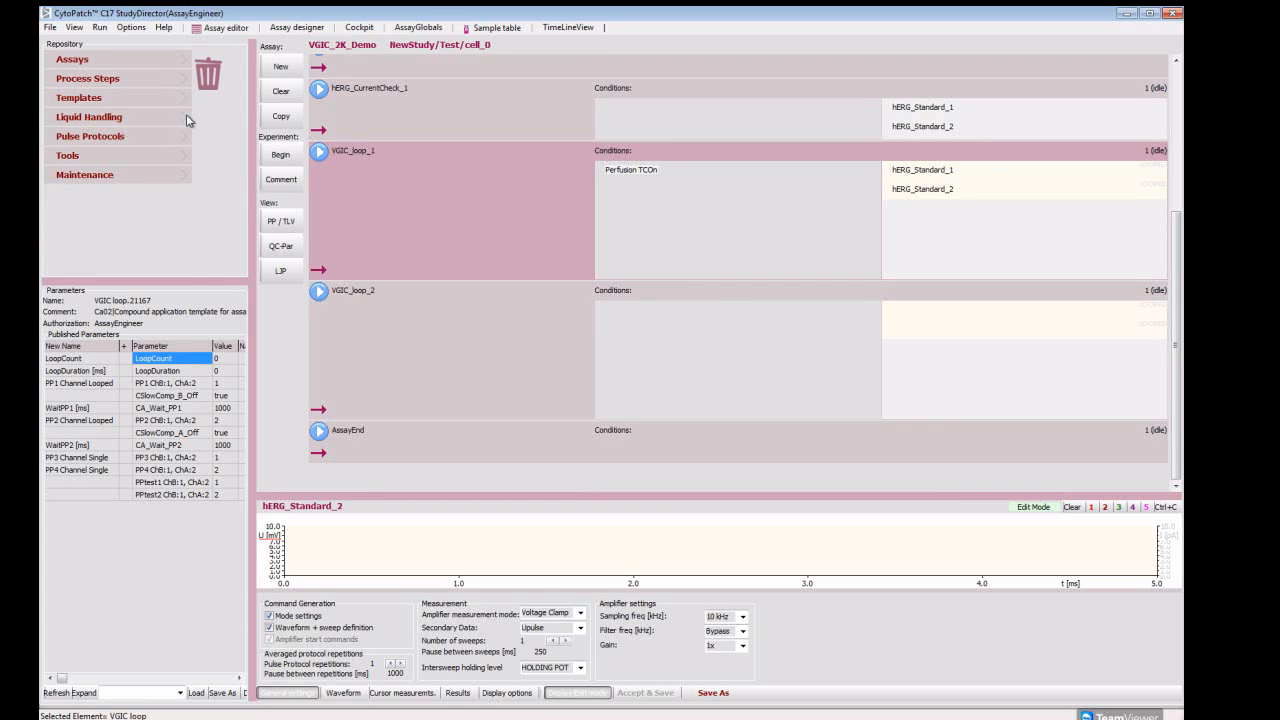
Add the Get Compound liquid handling module to VGIC_loop_2.
click(186, 121)
click(90, 164)
drag(136, 193, 632, 316)
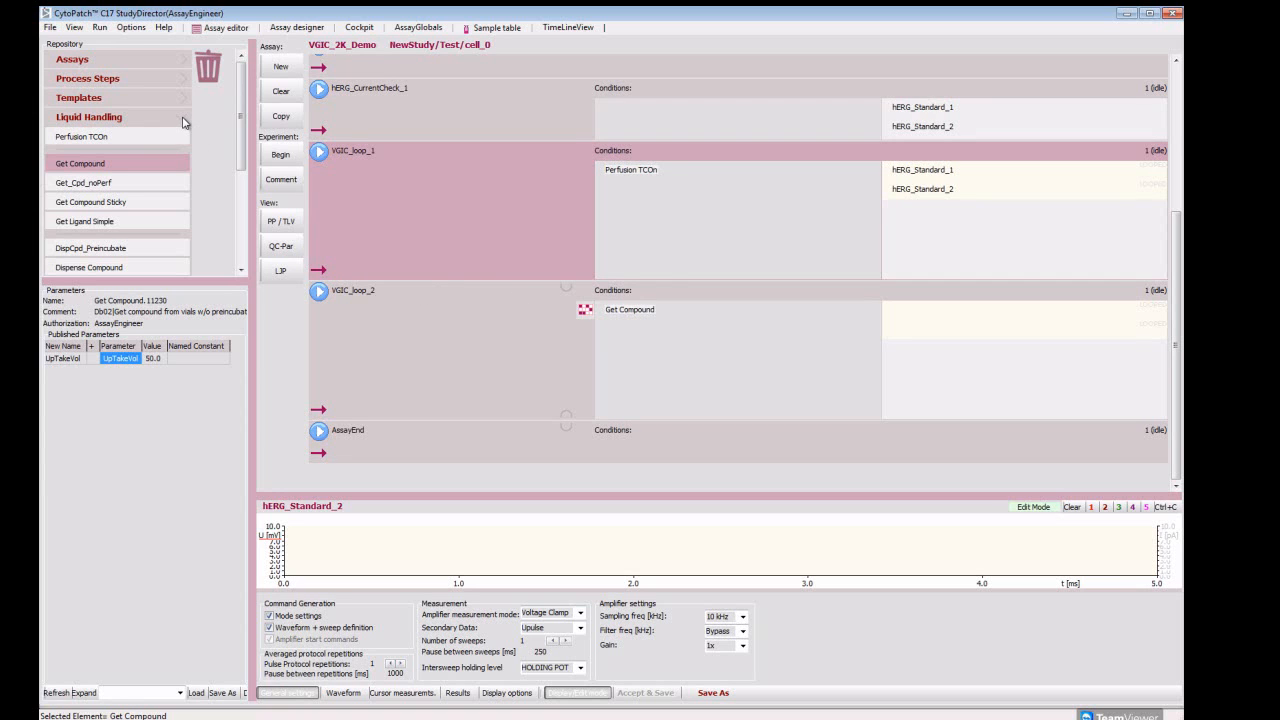
click(185, 119)
Enlarge the repository area and add the pulse protocols hERG_Standard_1 and hERG_Standard_2 to the looped protocol slots of VGIC_loop_2.
drag(138, 282, 142, 424)
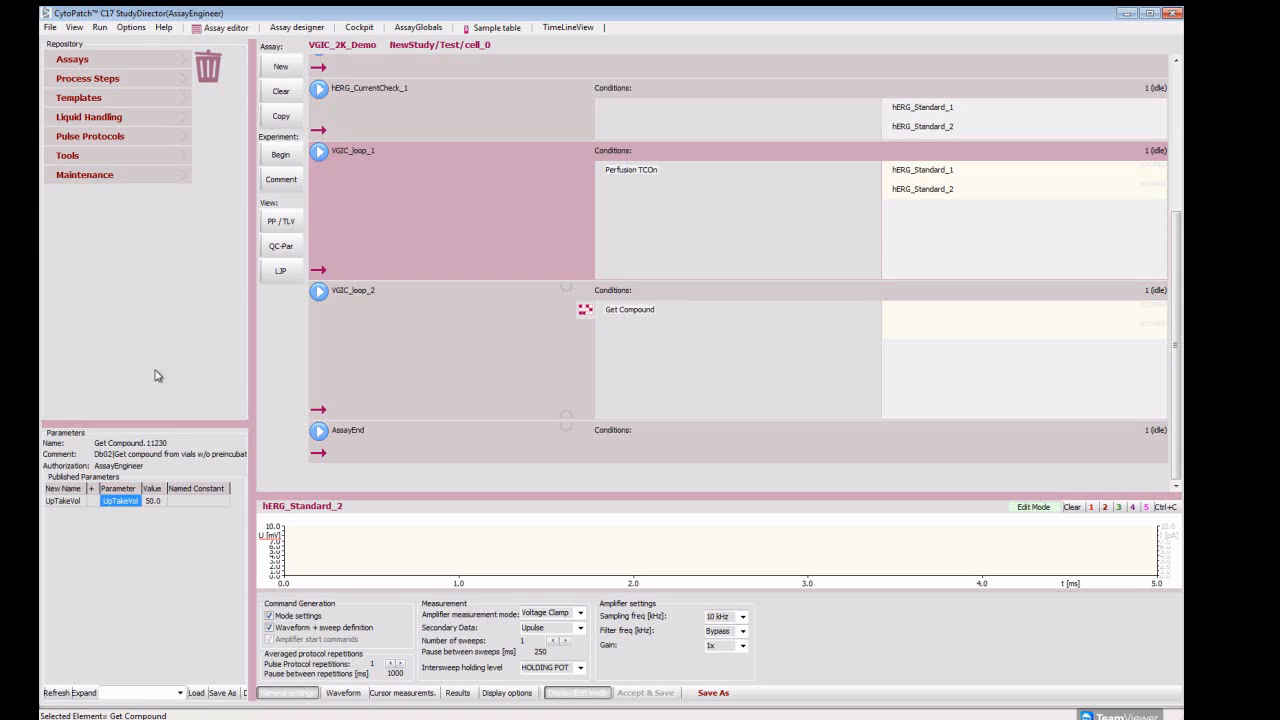
click(184, 137)
drag(240, 122, 243, 231)
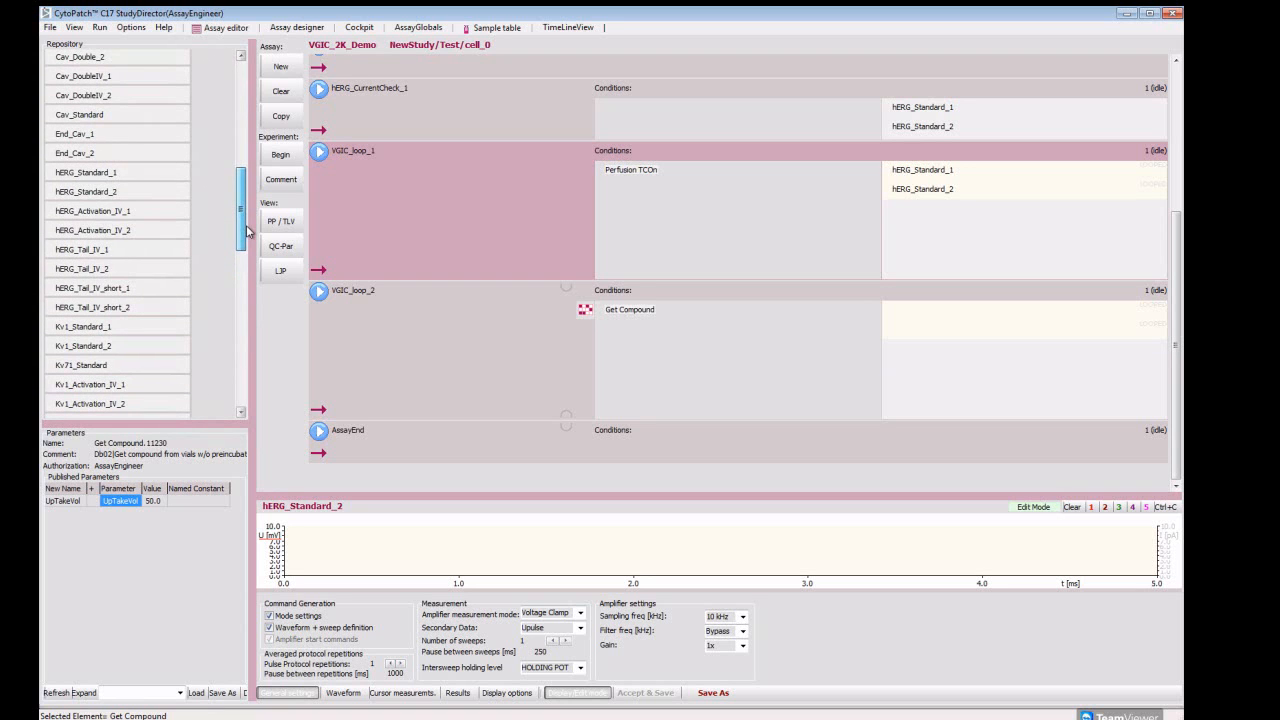
drag(92, 175, 903, 317)
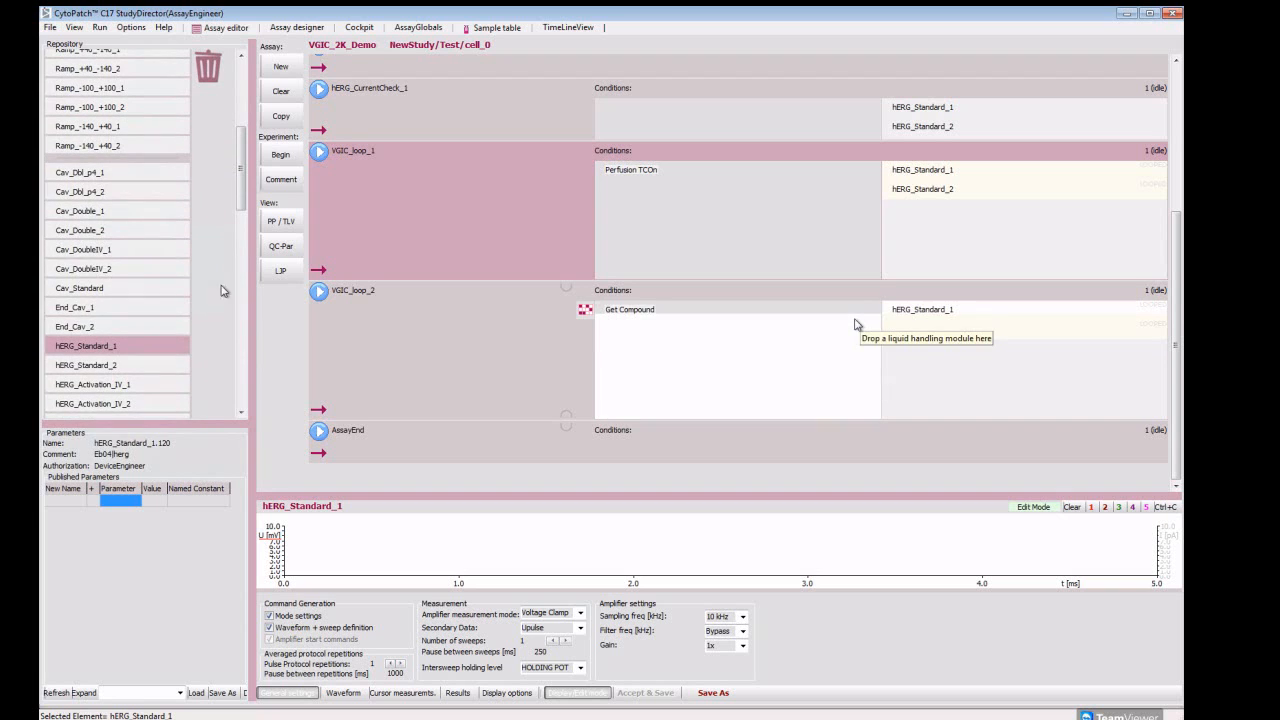
drag(93, 370, 915, 335)
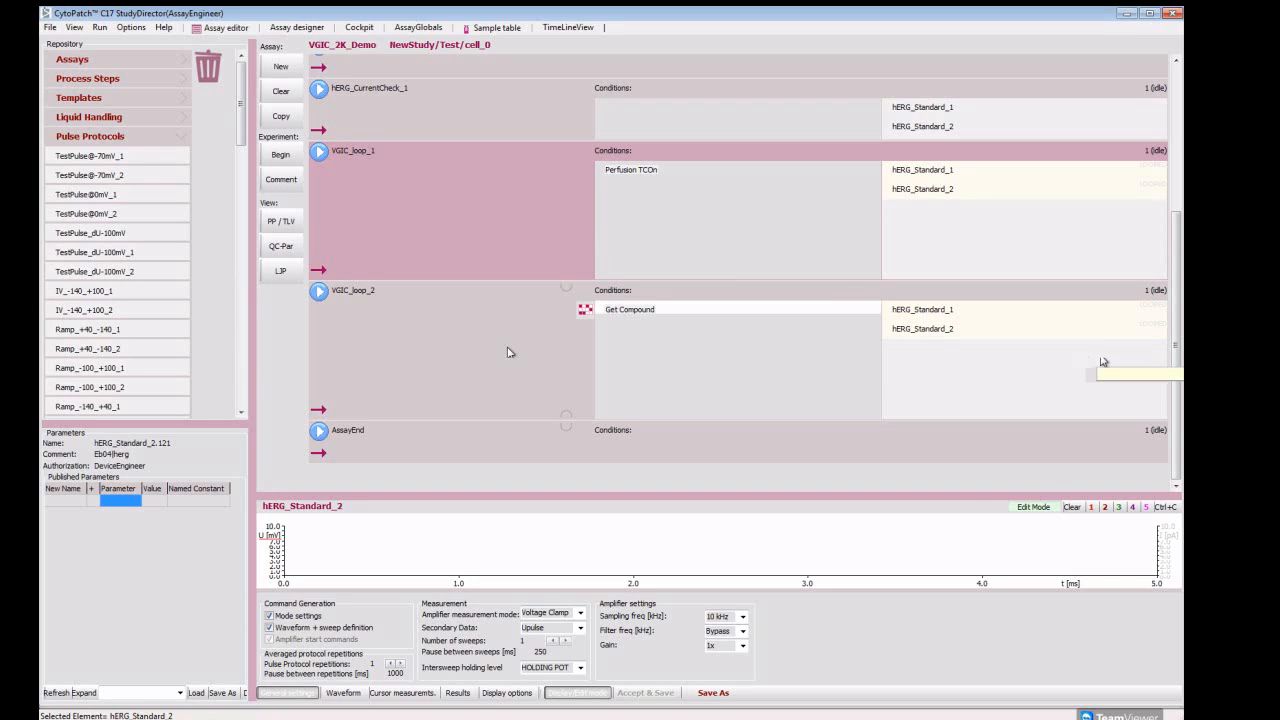
click(179, 139)
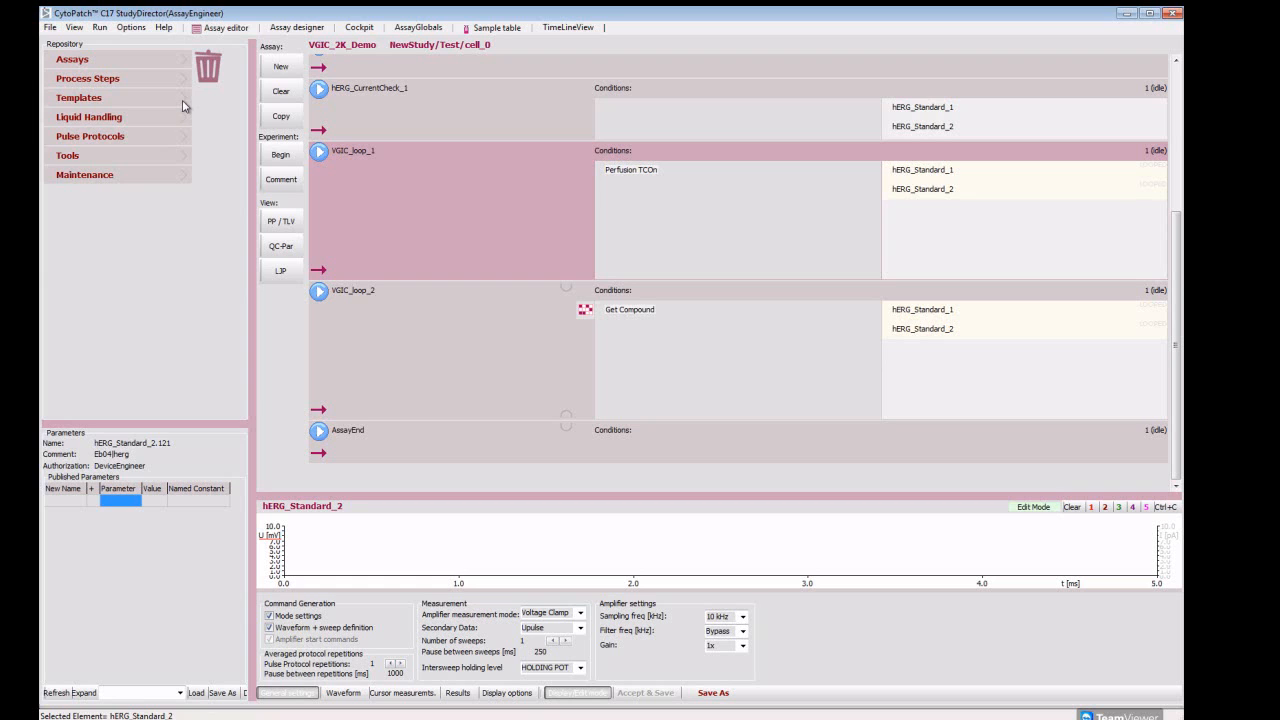
Insert a third VGIC loop template named VGIC_loop_3 between VGIC_loop_2 and AssayEnd.
click(183, 104)
click(84, 138)
drag(121, 160, 396, 456)
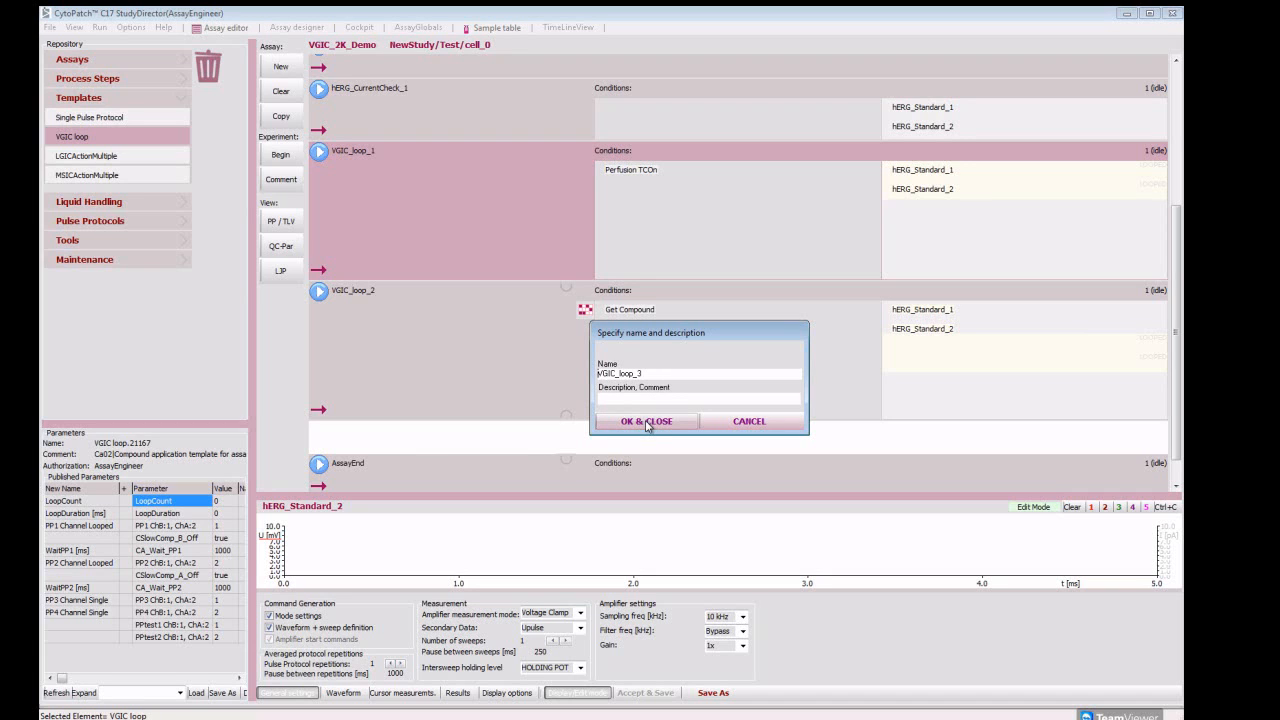
click(647, 423)
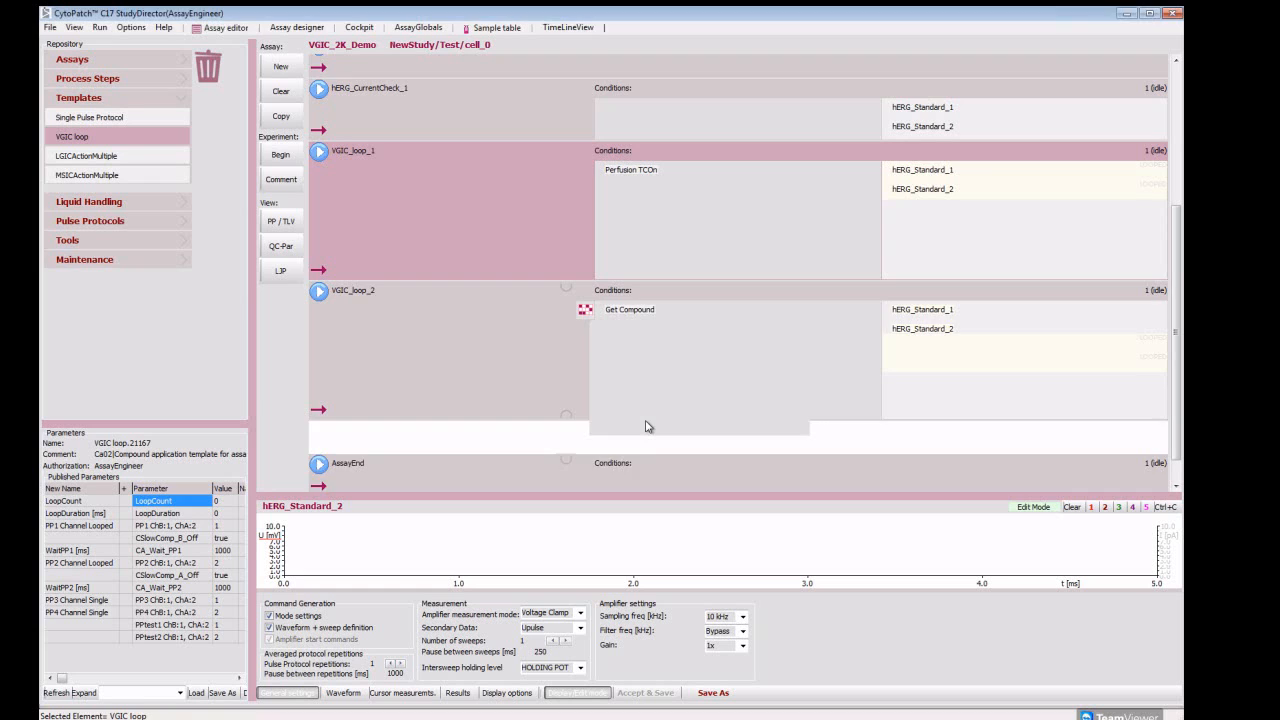
drag(1177, 378, 1177, 450)
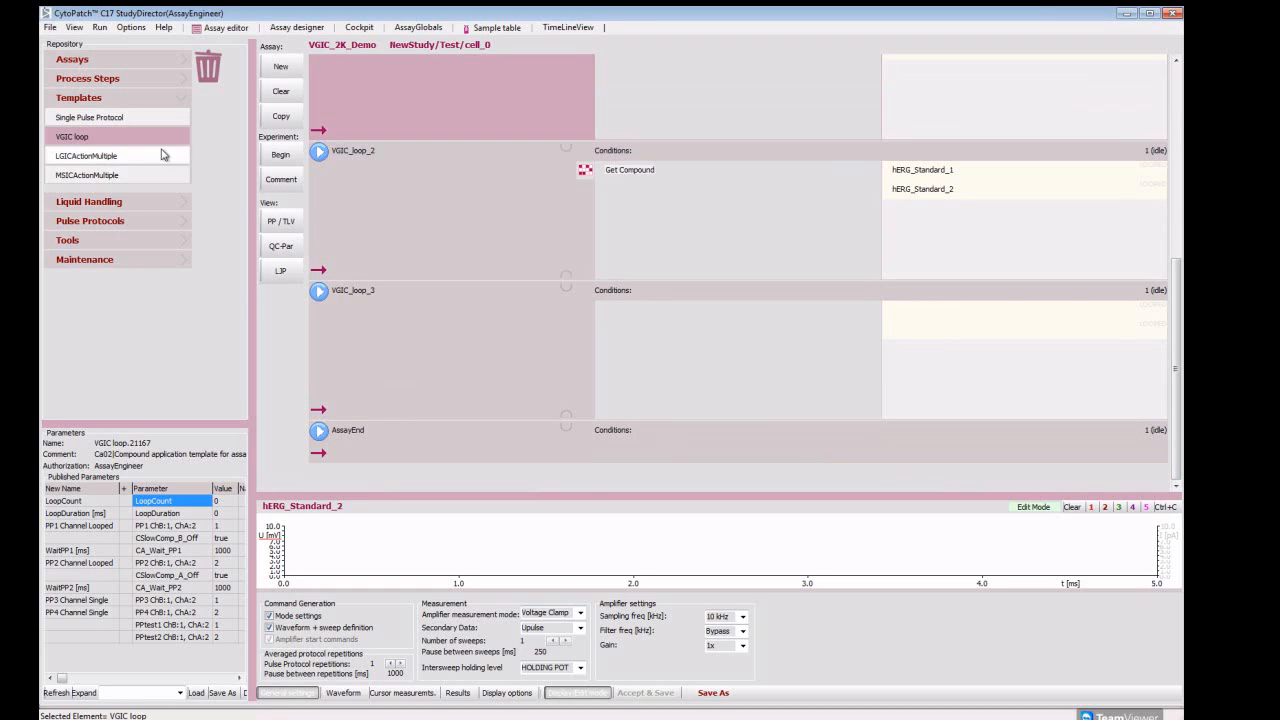
click(183, 103)
Add the Dispense Compound liquid handling module to VGIC_loop_3.
click(184, 119)
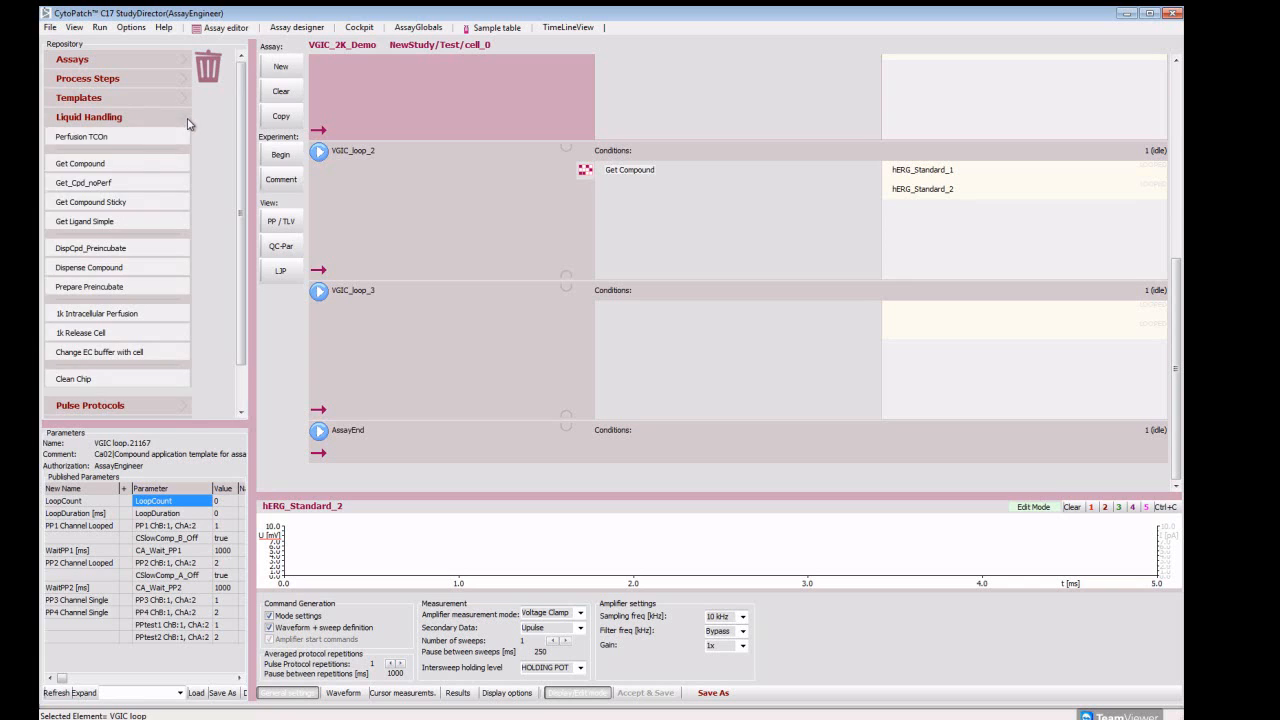
click(92, 271)
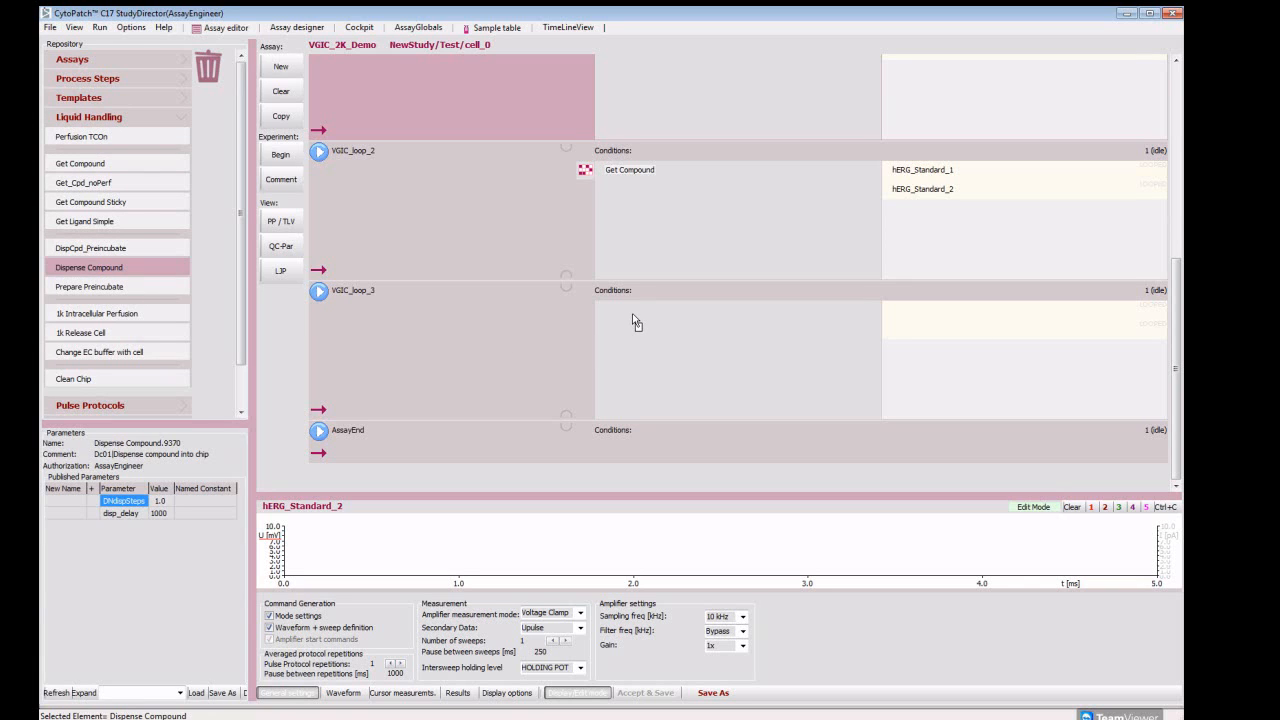
drag(632, 321, 634, 320)
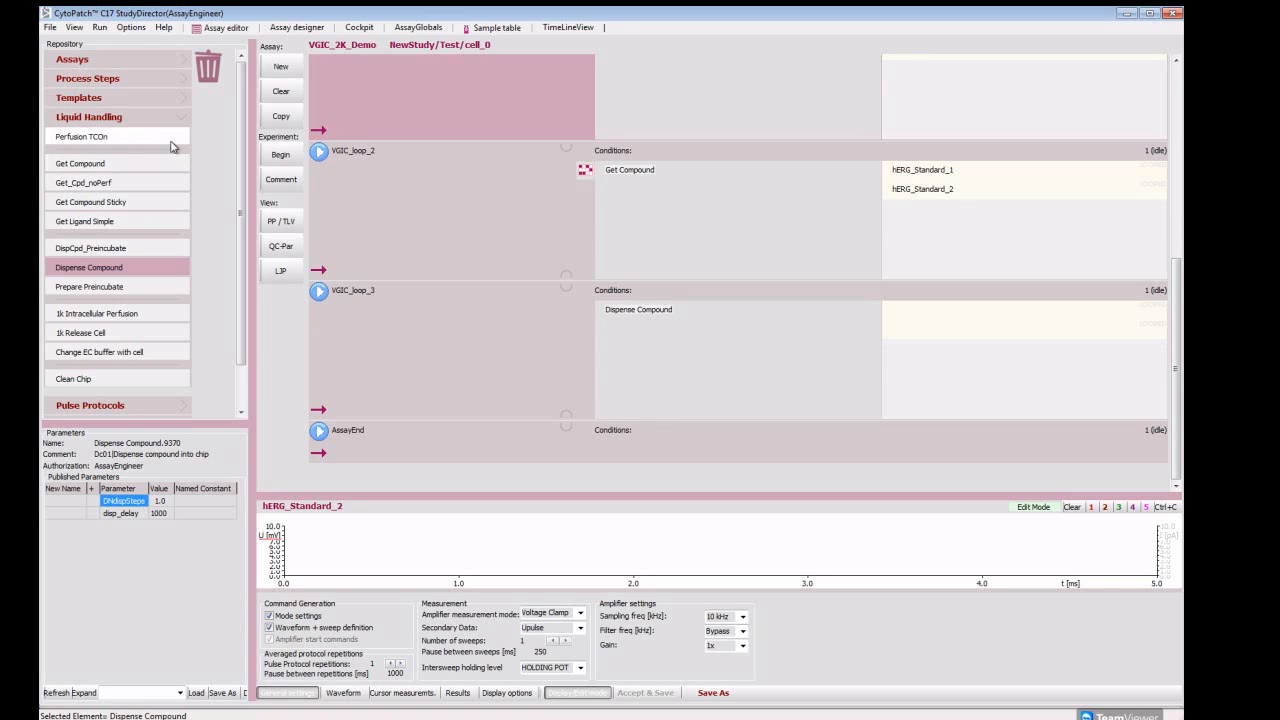
click(183, 121)
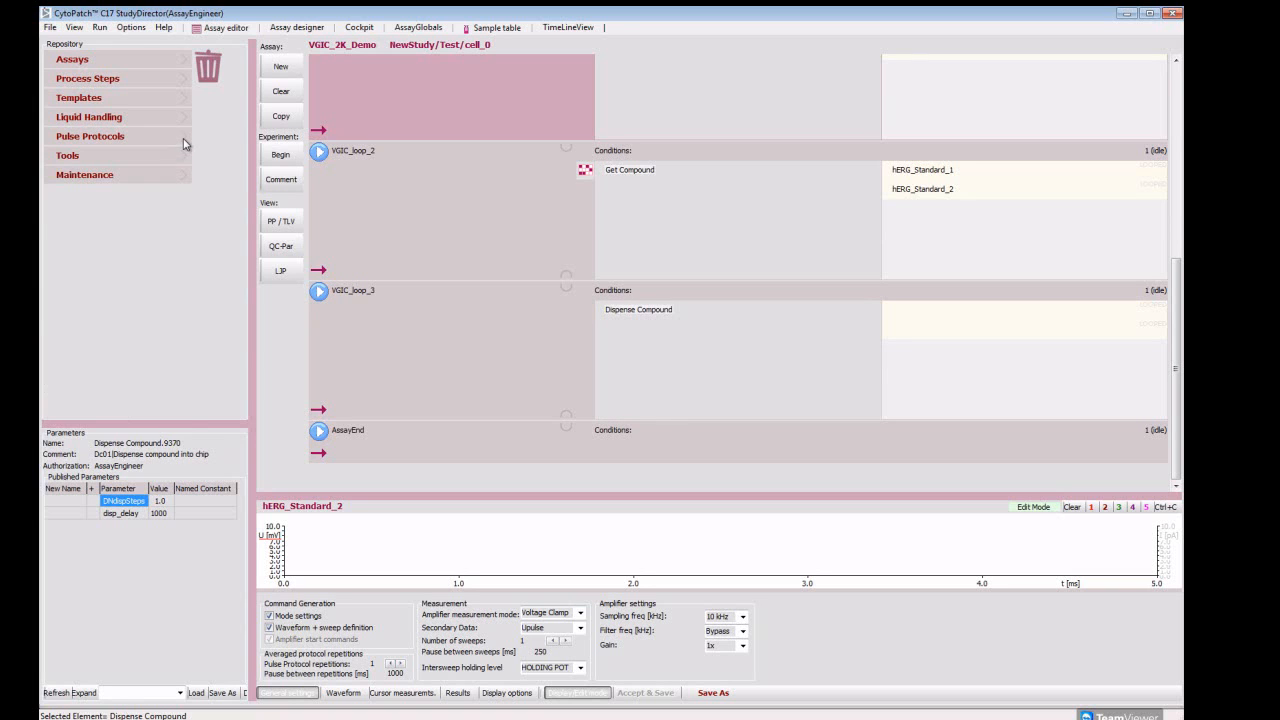
Add the pulse protocols hERG_Standard_1 and hERG_Standard_2 to the looped protocol slots of VGIC_loop_3.
click(183, 145)
scroll(230, 188, down, 5)
drag(230, 185, 215, 237)
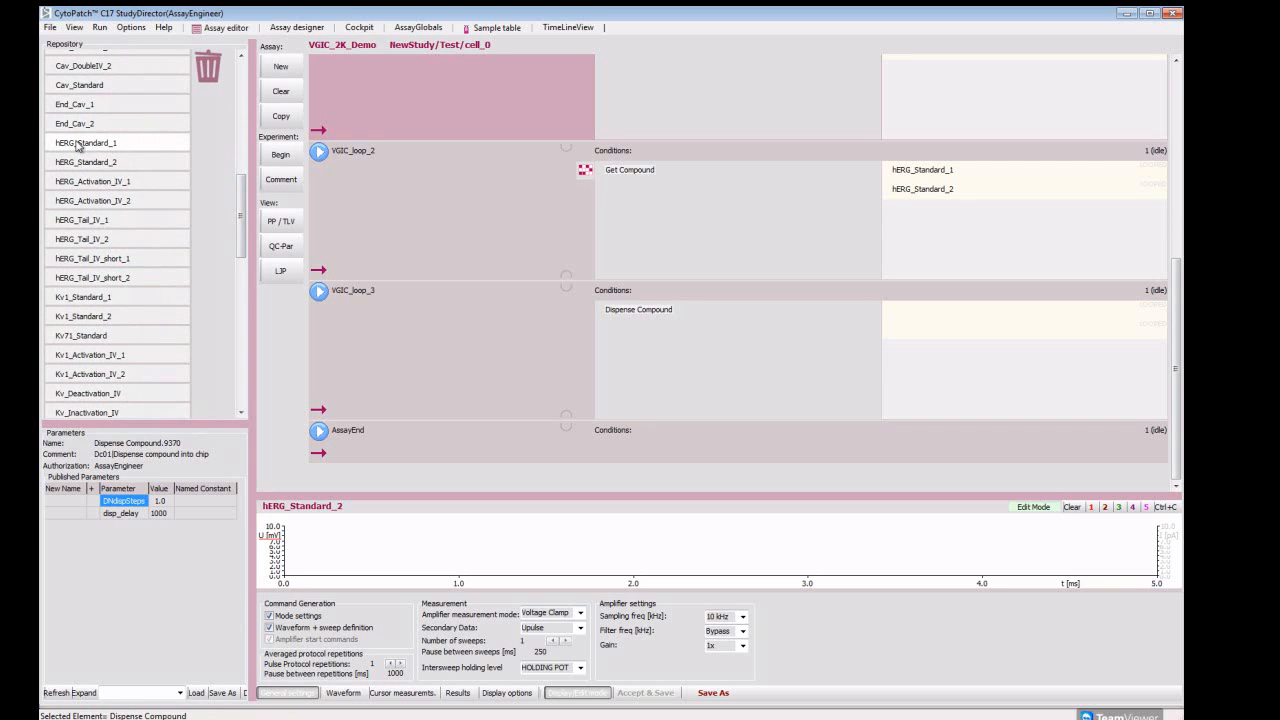
drag(80, 147, 899, 317)
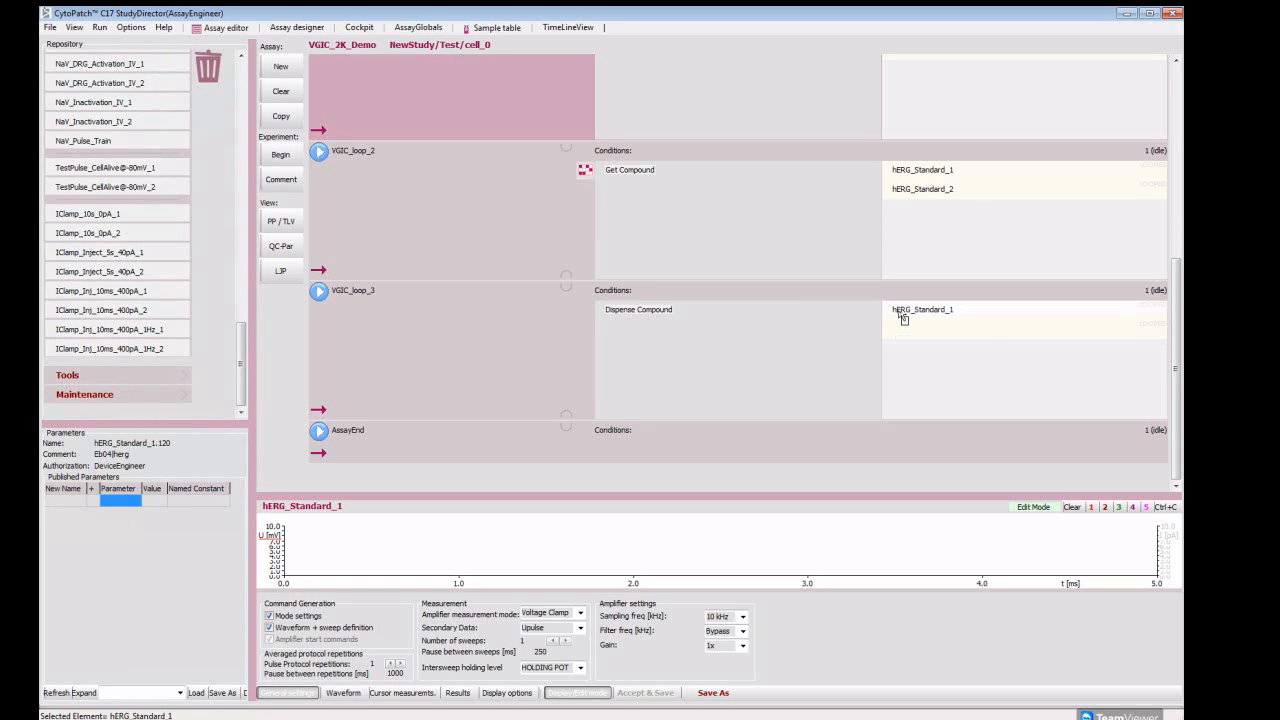
drag(238, 330, 234, 172)
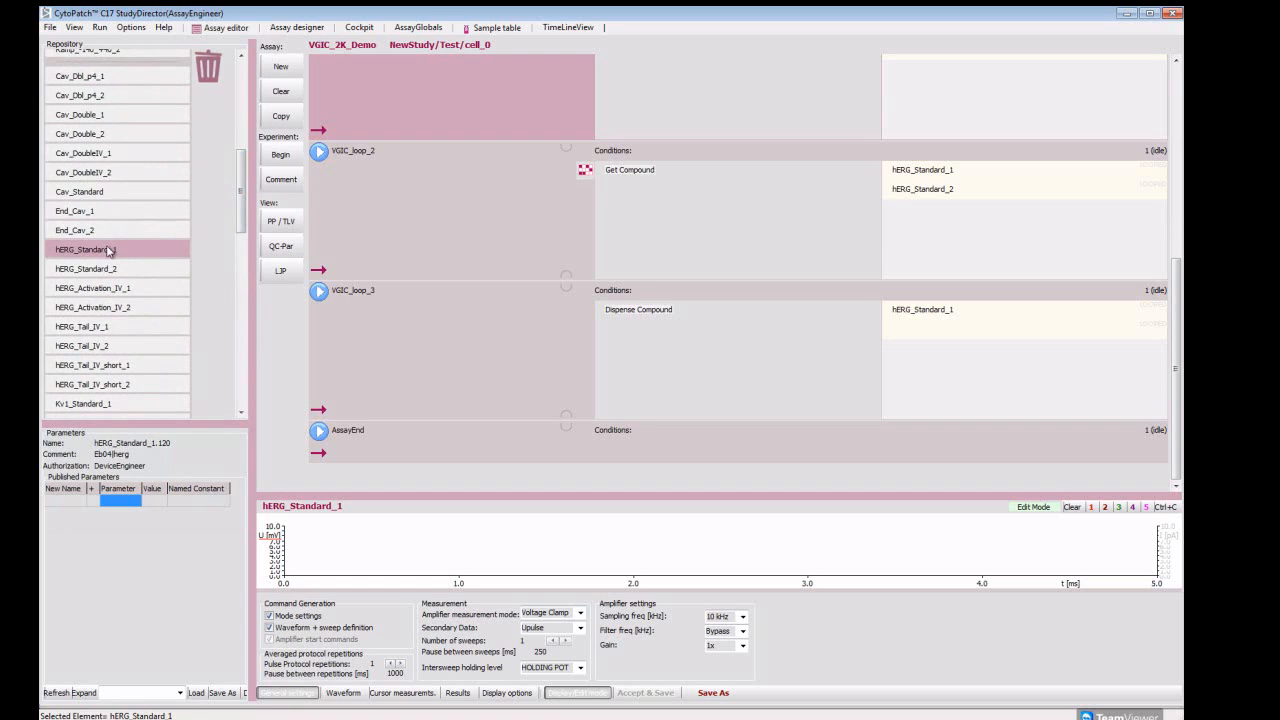
drag(94, 269, 900, 330)
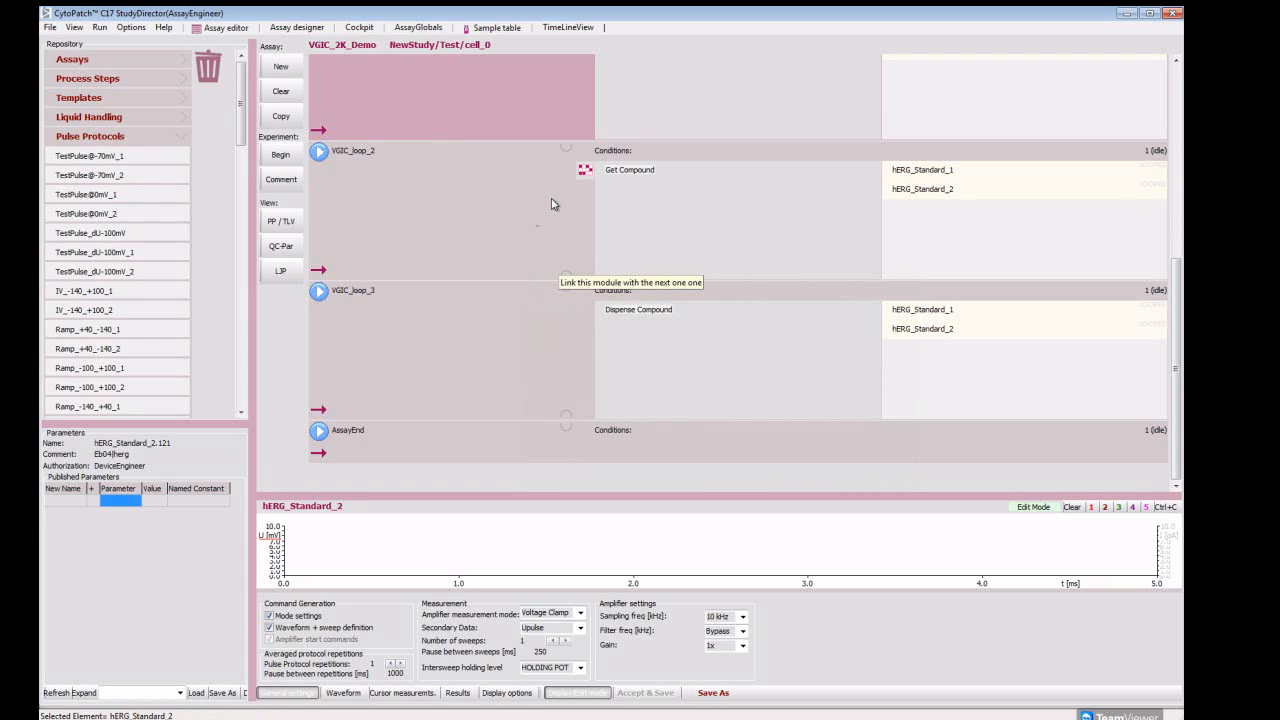
Link VGIC_loop_2 with VGIC_loop_3 and assign compound positions A1, A2, A3 and A4 in the sample table of VGIC_loop_2.
click(564, 278)
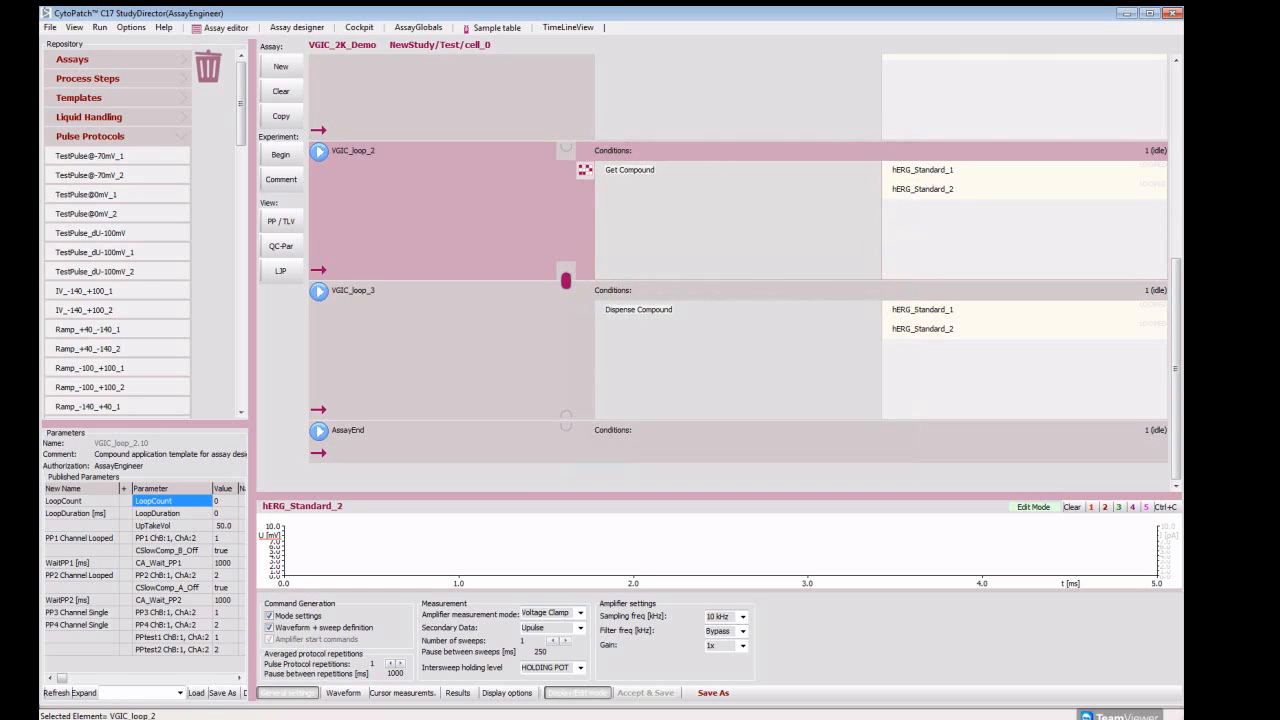
click(585, 173)
click(241, 211)
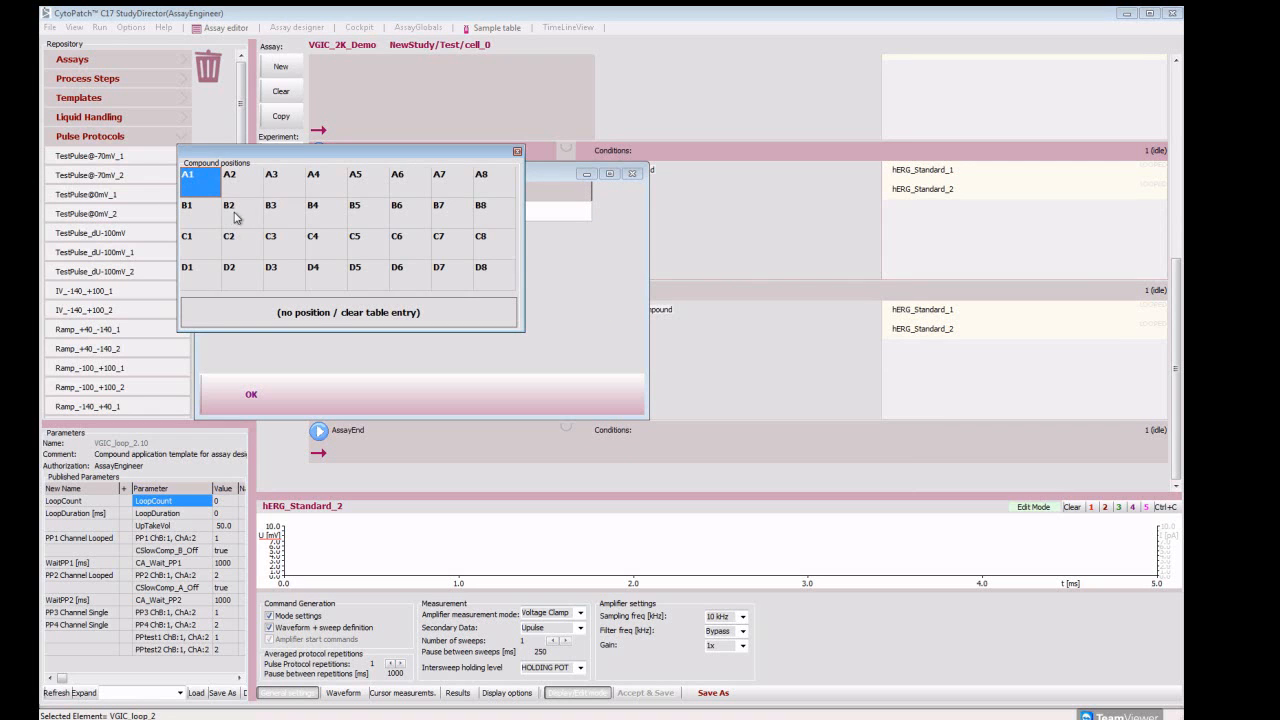
click(195, 183)
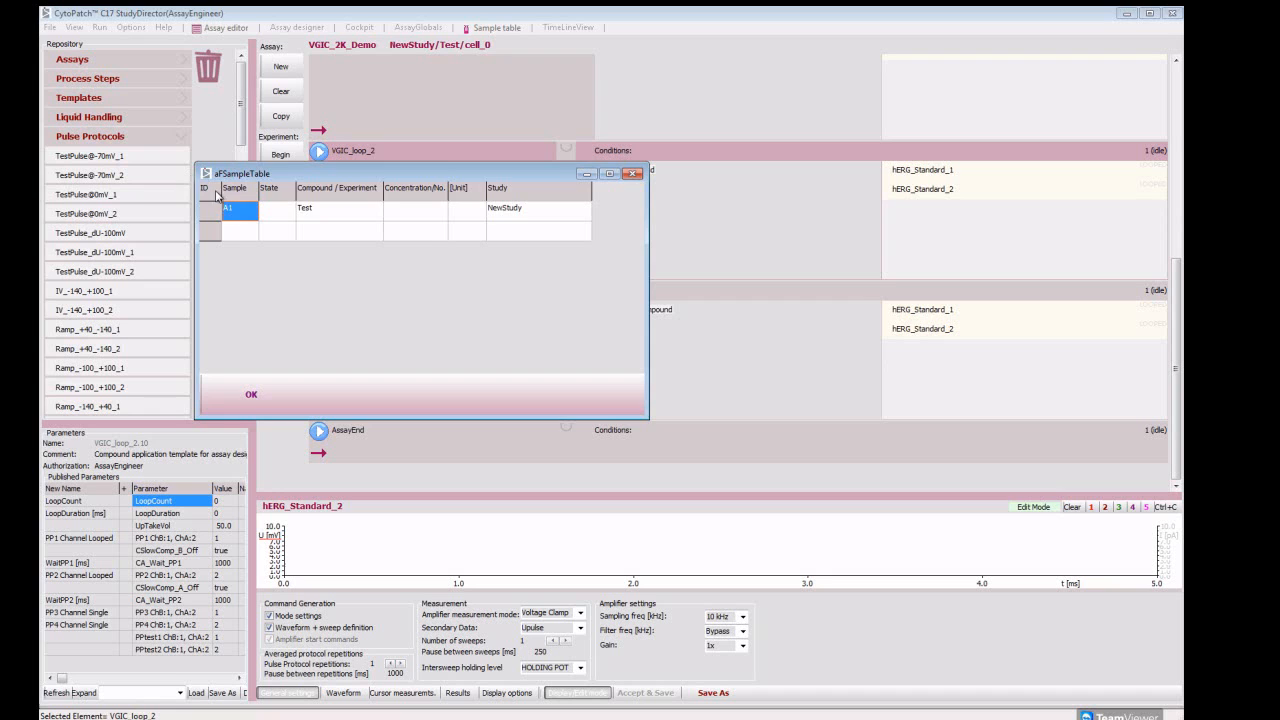
click(236, 235)
click(238, 193)
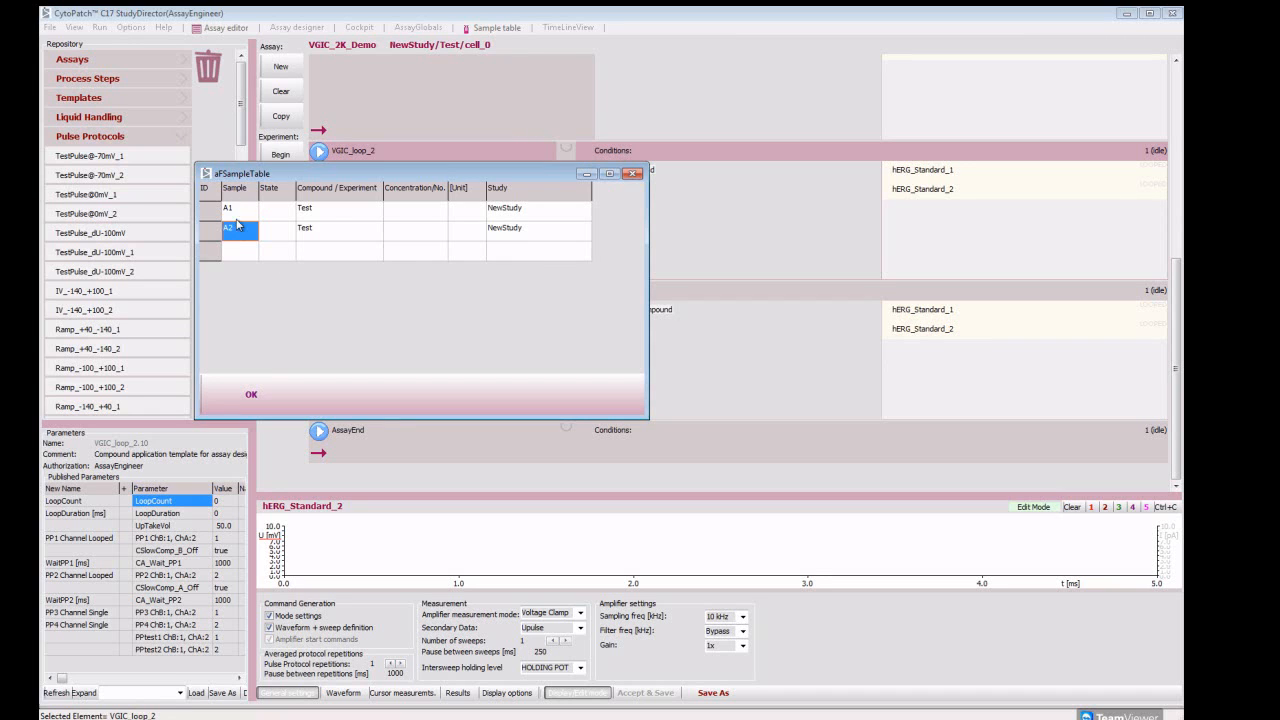
click(242, 250)
click(279, 184)
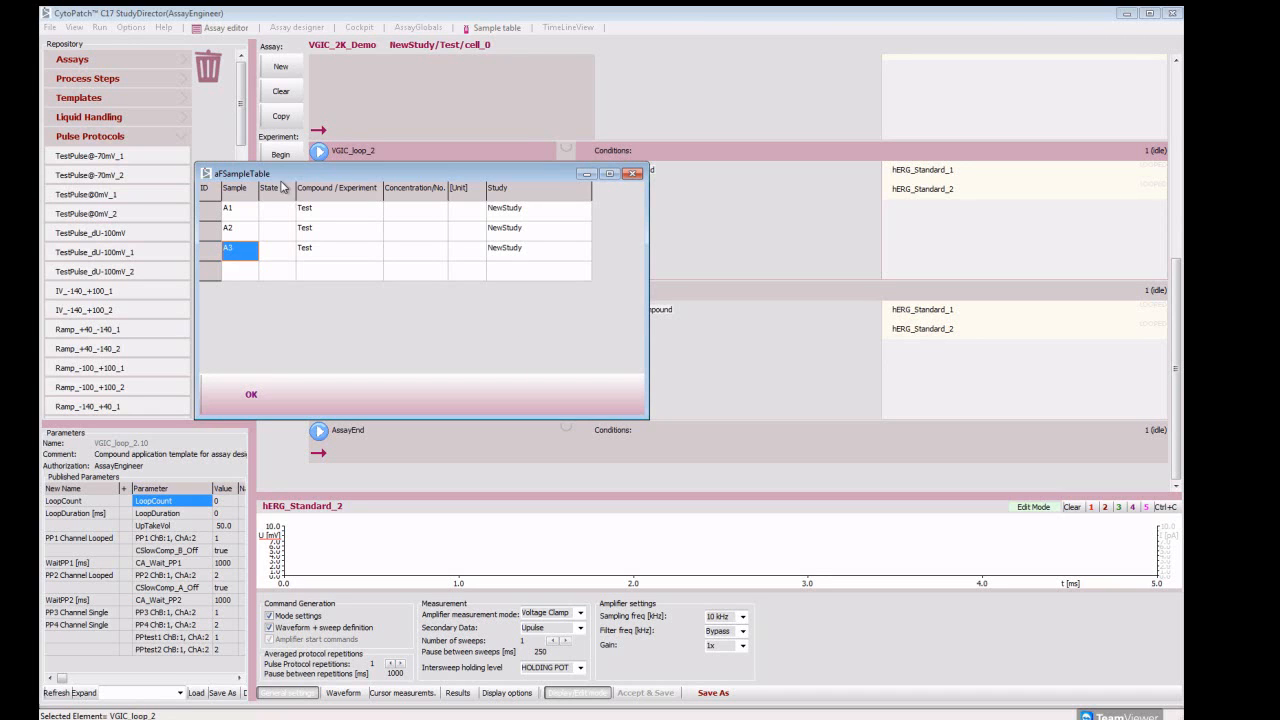
click(241, 272)
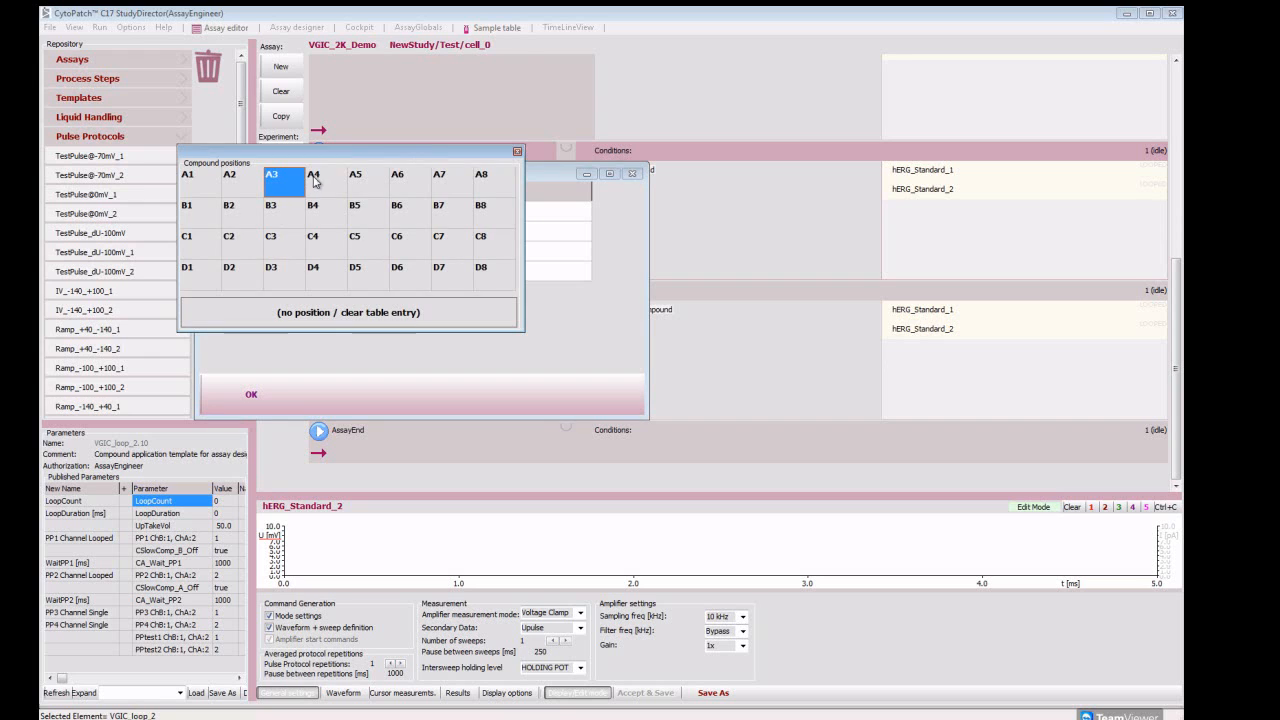
click(321, 183)
Name the compound Quinidine for samples A1 to A4 and enter the concentrations 0.1, 0.2, 0.5 and 1.0.
double_click(320, 208)
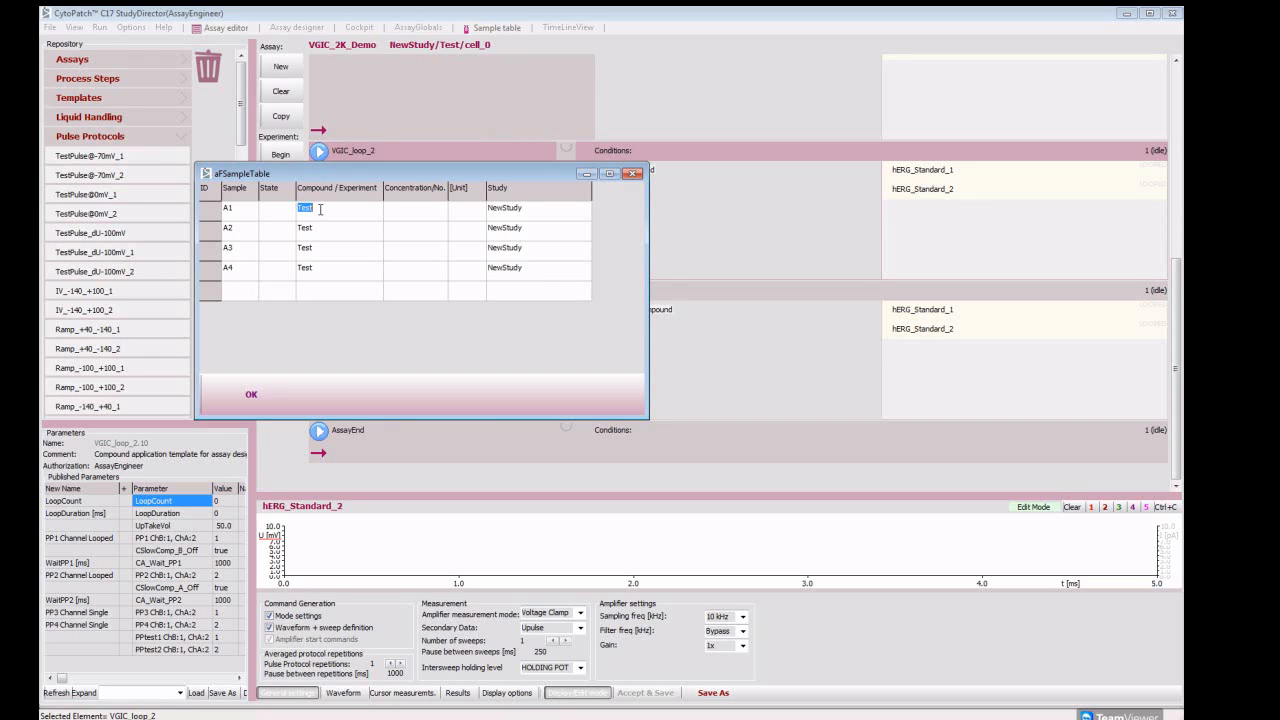
text(Q)
text(Q)
click(322, 252)
click(399, 228)
click(403, 256)
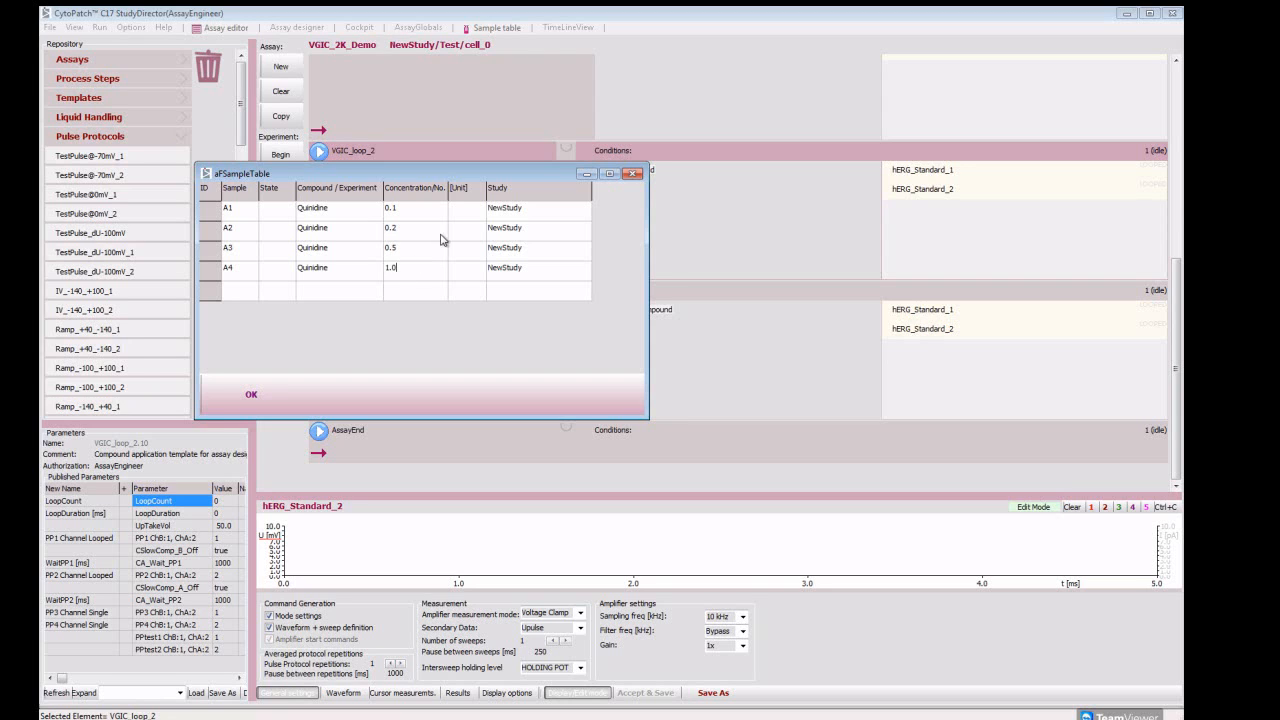
Set the concentration unit of samples A1 to A4 to µM and accept the sample table.
click(471, 208)
click(480, 209)
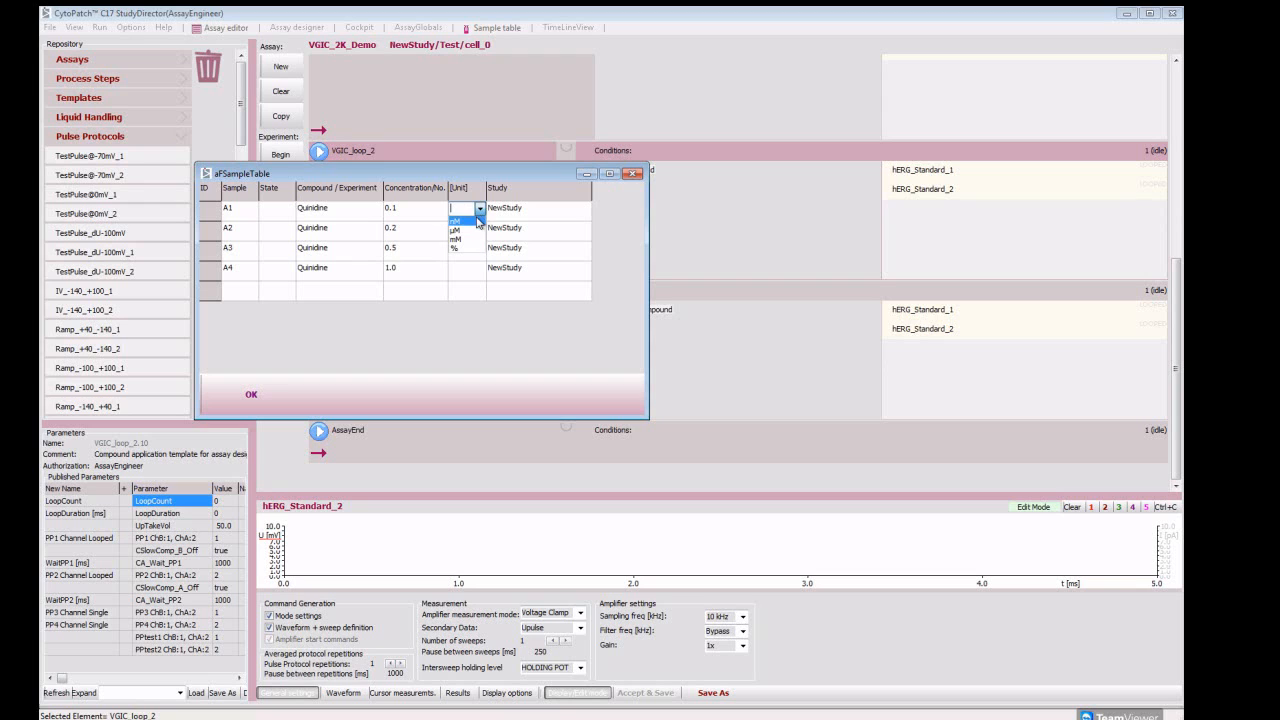
click(462, 236)
click(472, 230)
click(481, 229)
click(462, 249)
click(468, 248)
click(480, 248)
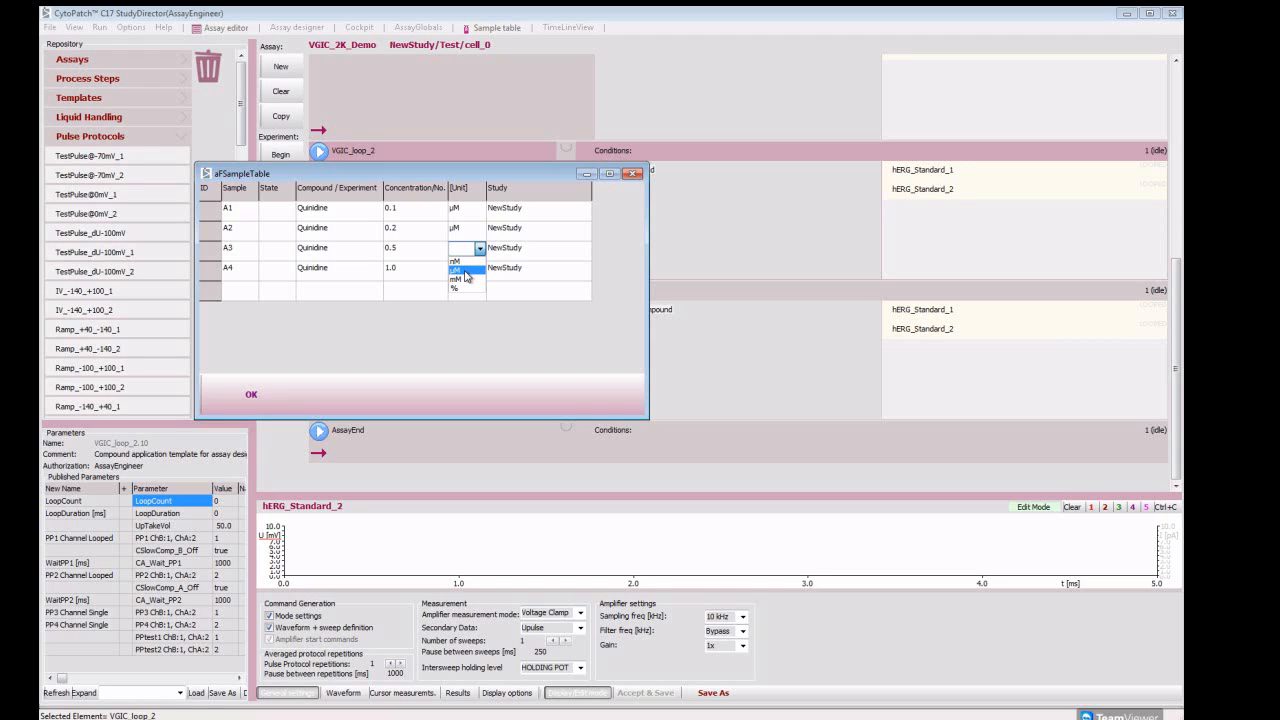
click(465, 271)
click(470, 268)
click(480, 268)
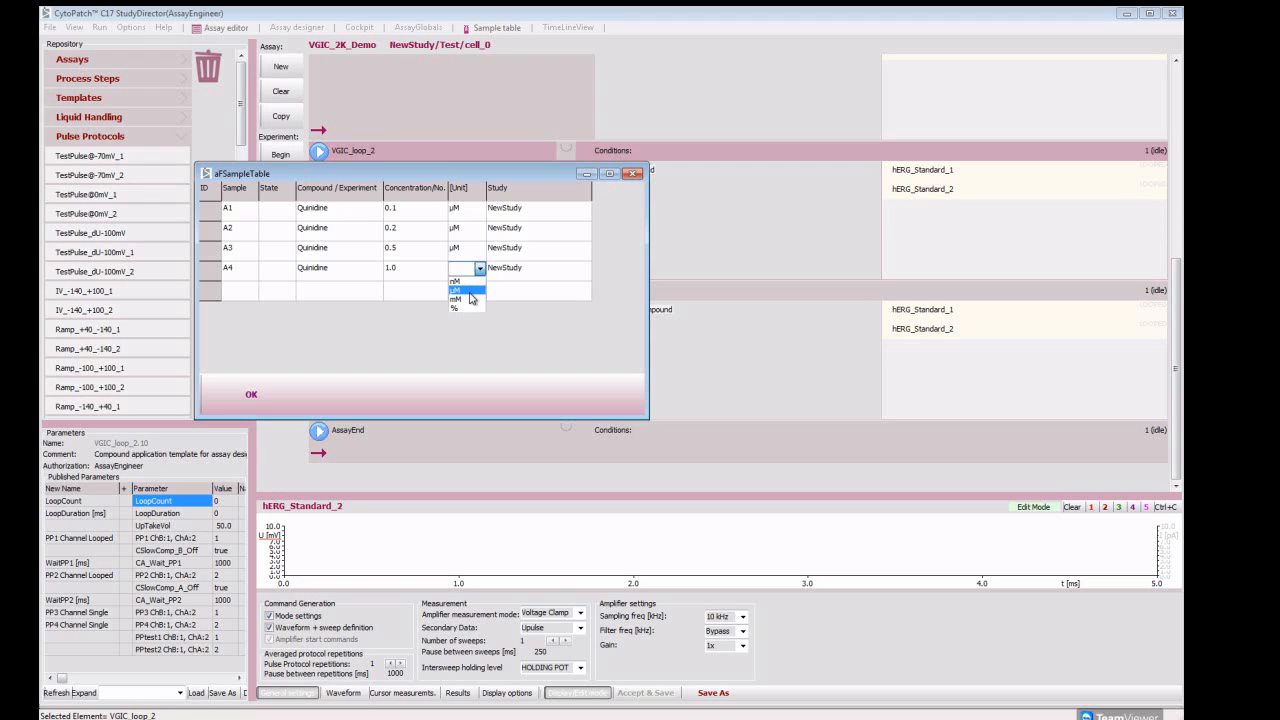
click(472, 291)
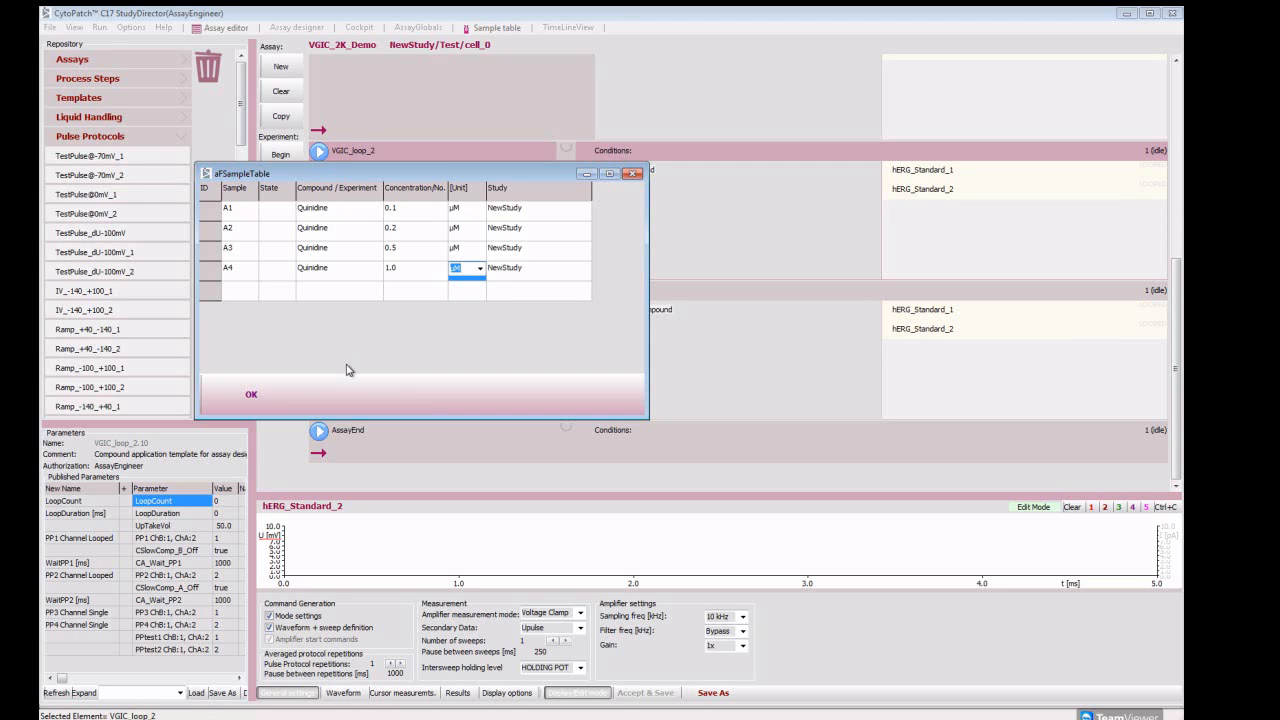
click(252, 396)
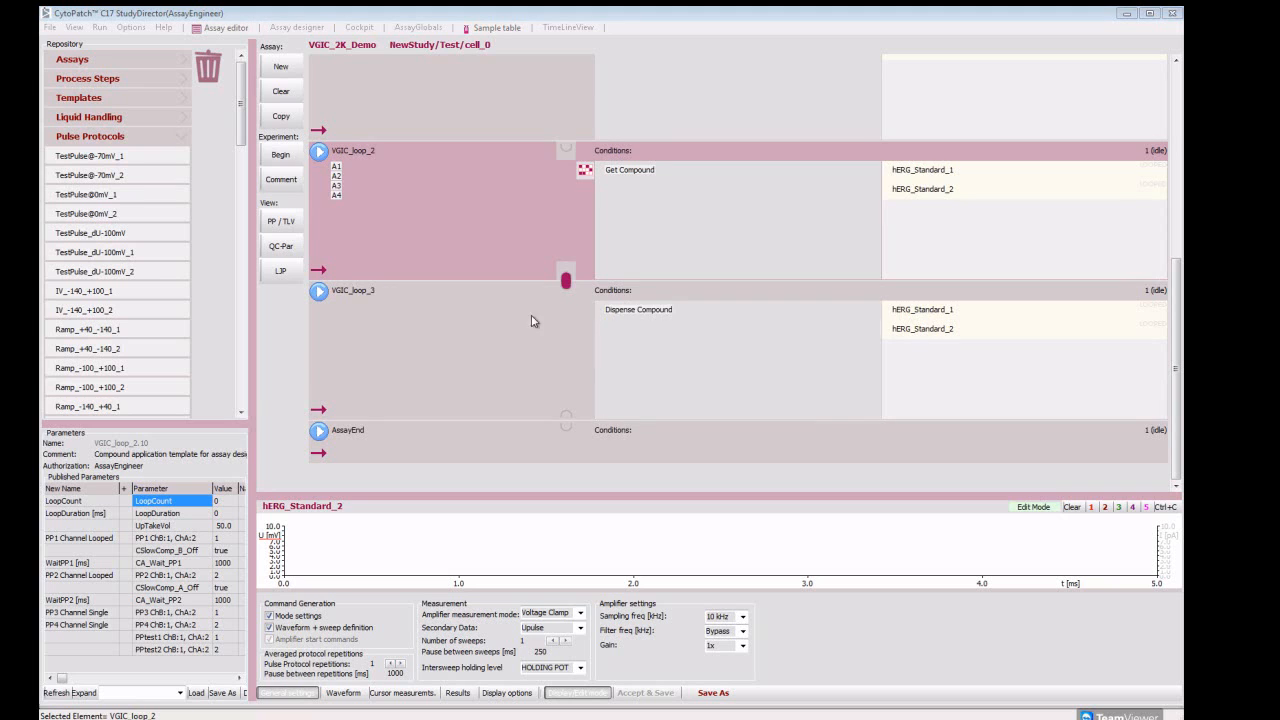
Insert the Single Pulse Protocol template between VGIC_loop_3 and AssayEnd and confirm its name.
click(180, 142)
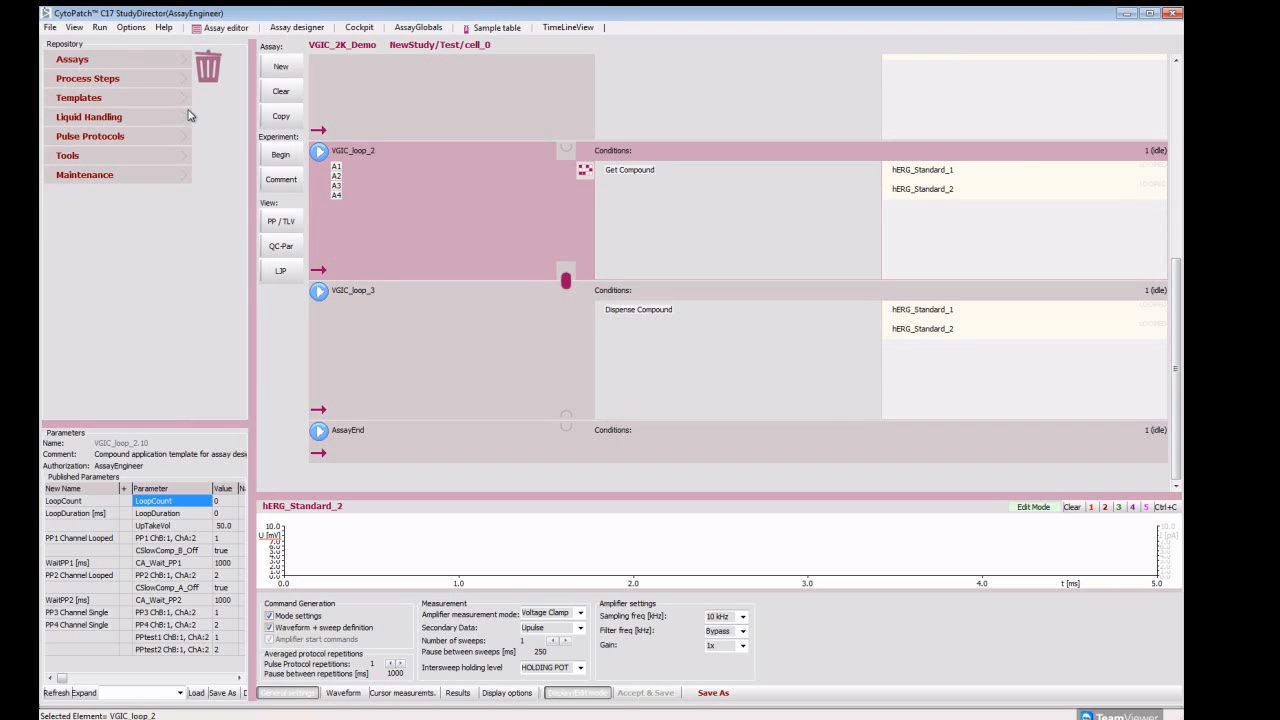
click(185, 103)
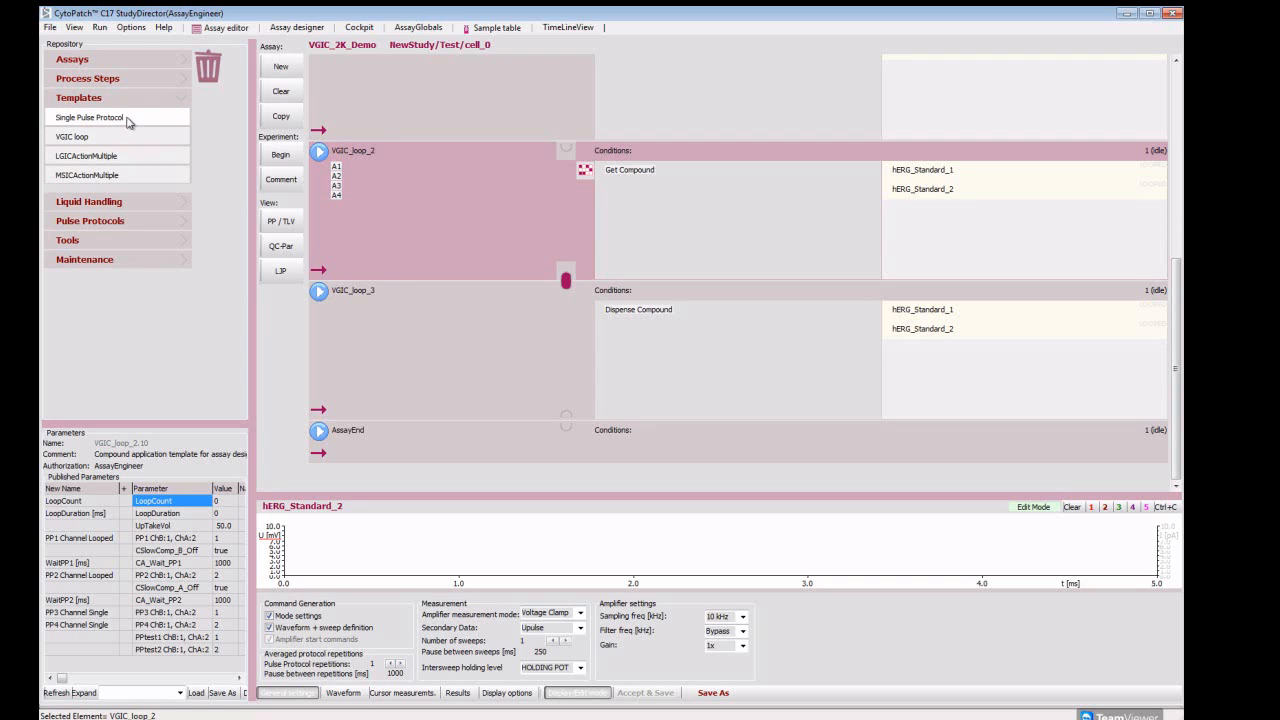
drag(128, 120, 419, 455)
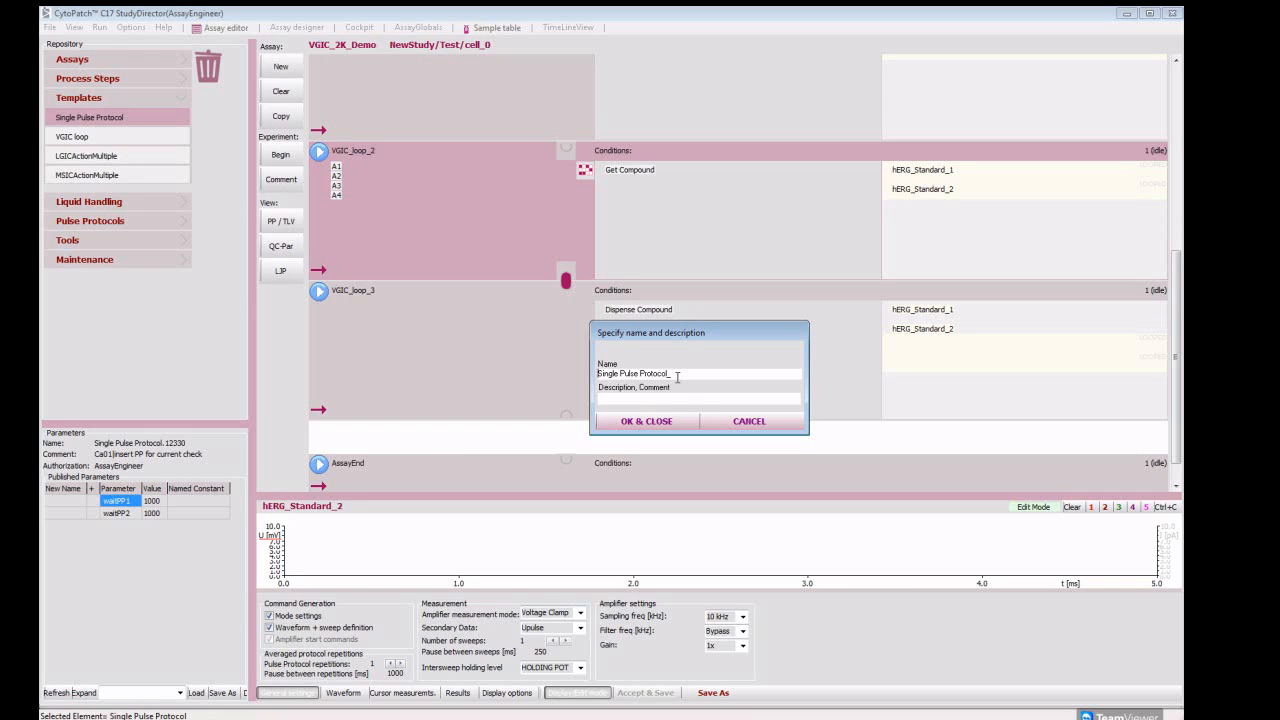
text(e)
click(648, 421)
click(704, 375)
click(651, 421)
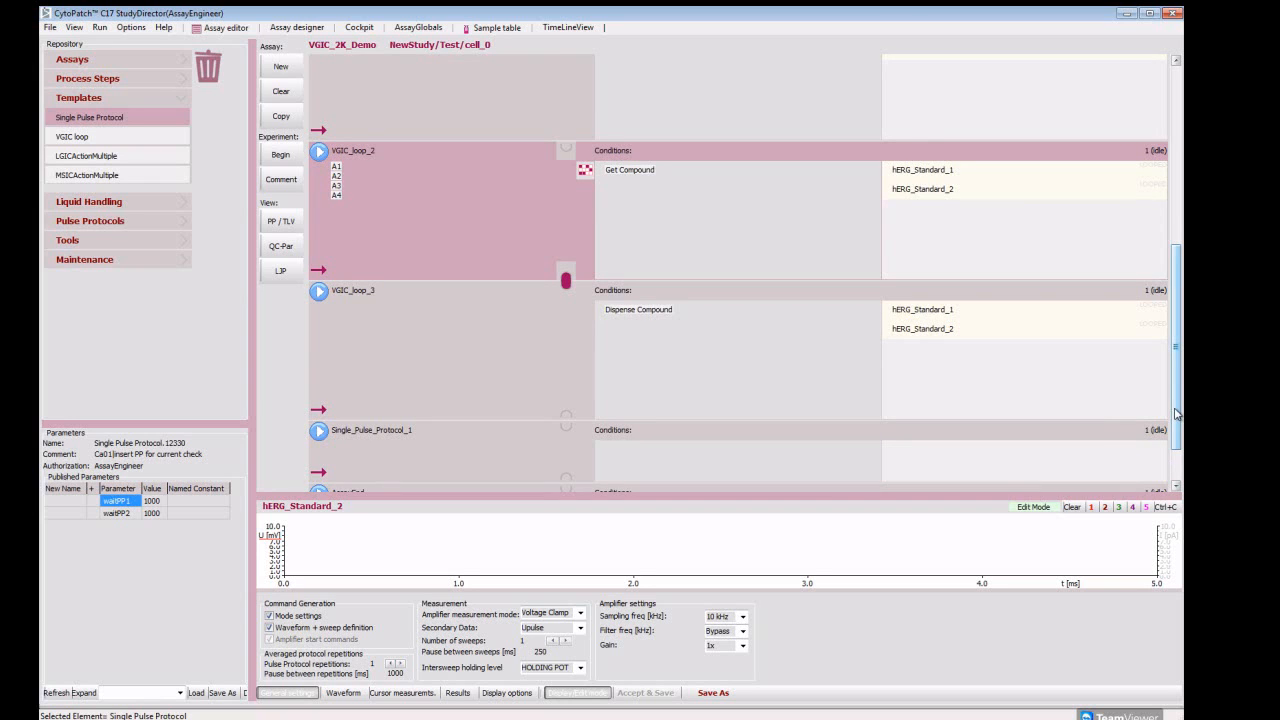
Add the pulse protocols TestPulse@-70mV_1 and TestPulse@-70mV_2 to Single_Pulse_Protocol_1.
drag(1177, 414, 1177, 446)
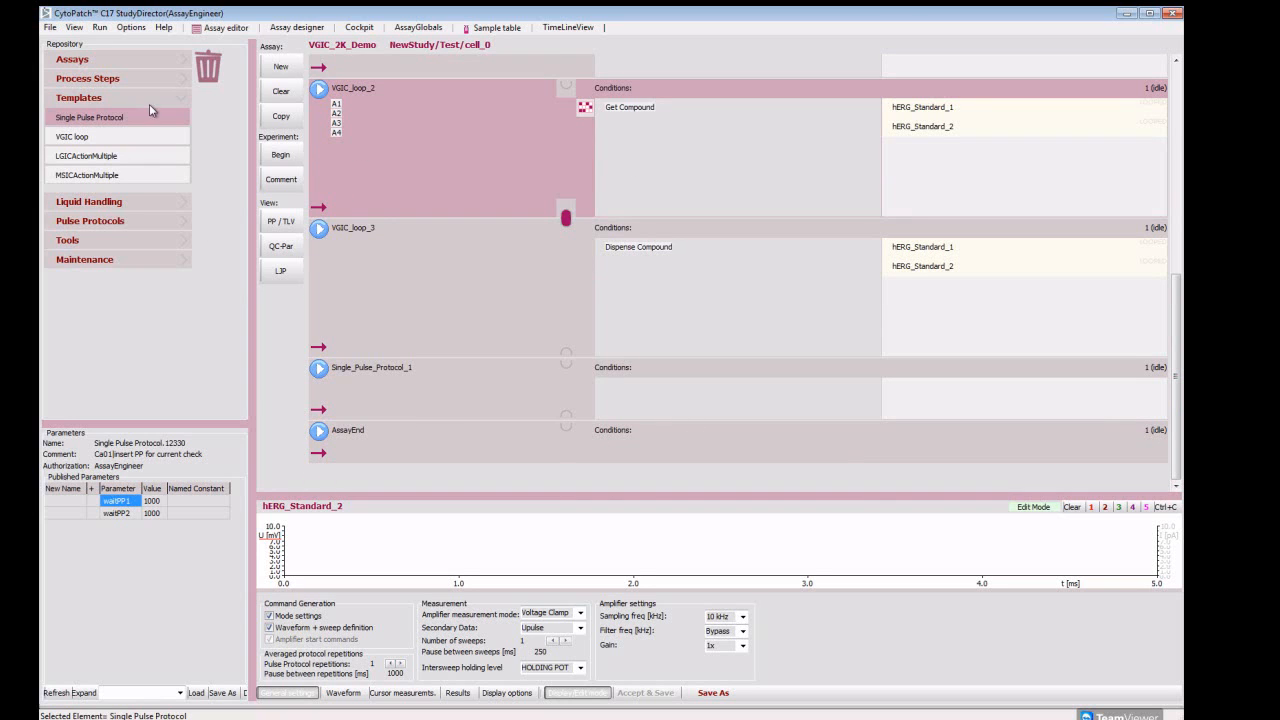
click(181, 99)
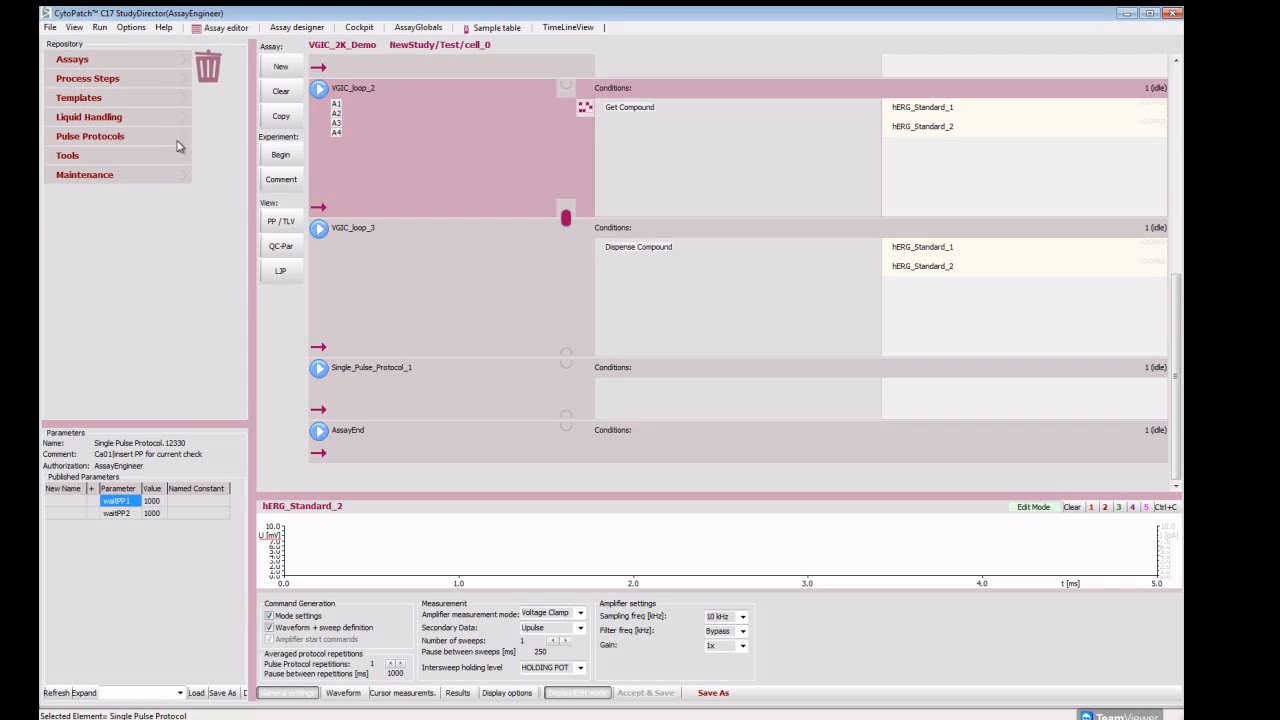
click(182, 140)
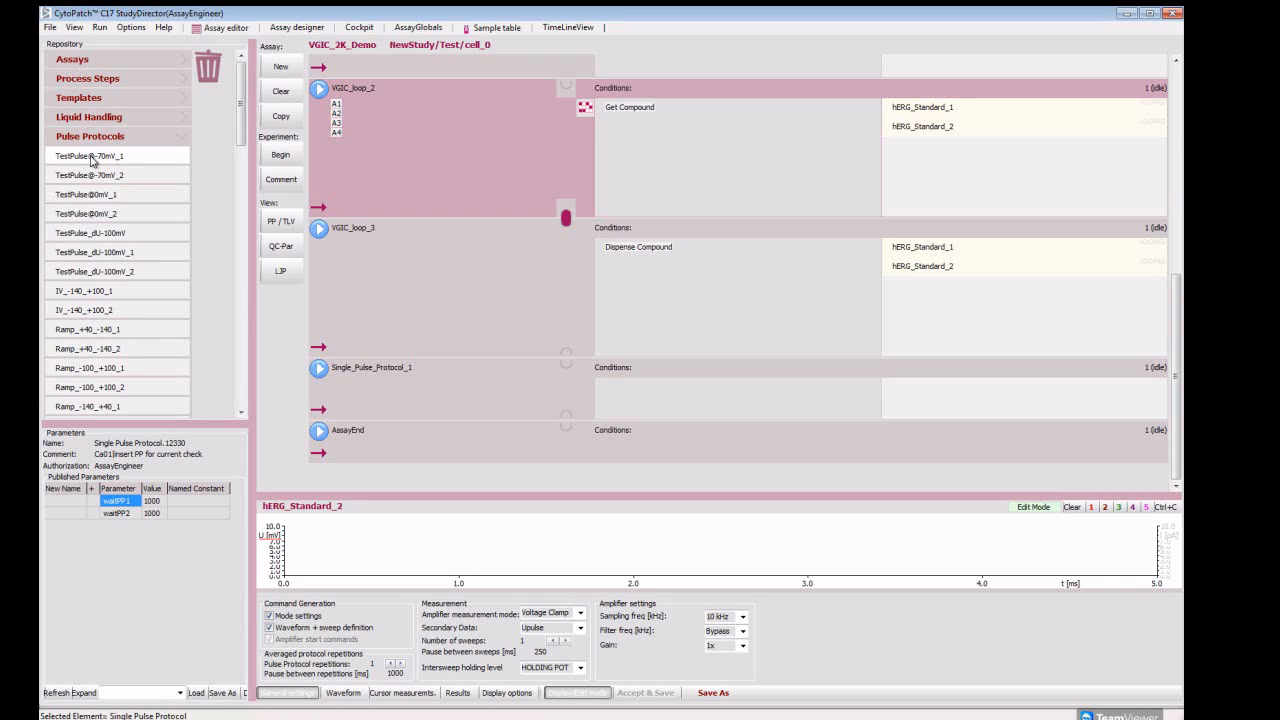
drag(91, 160, 906, 393)
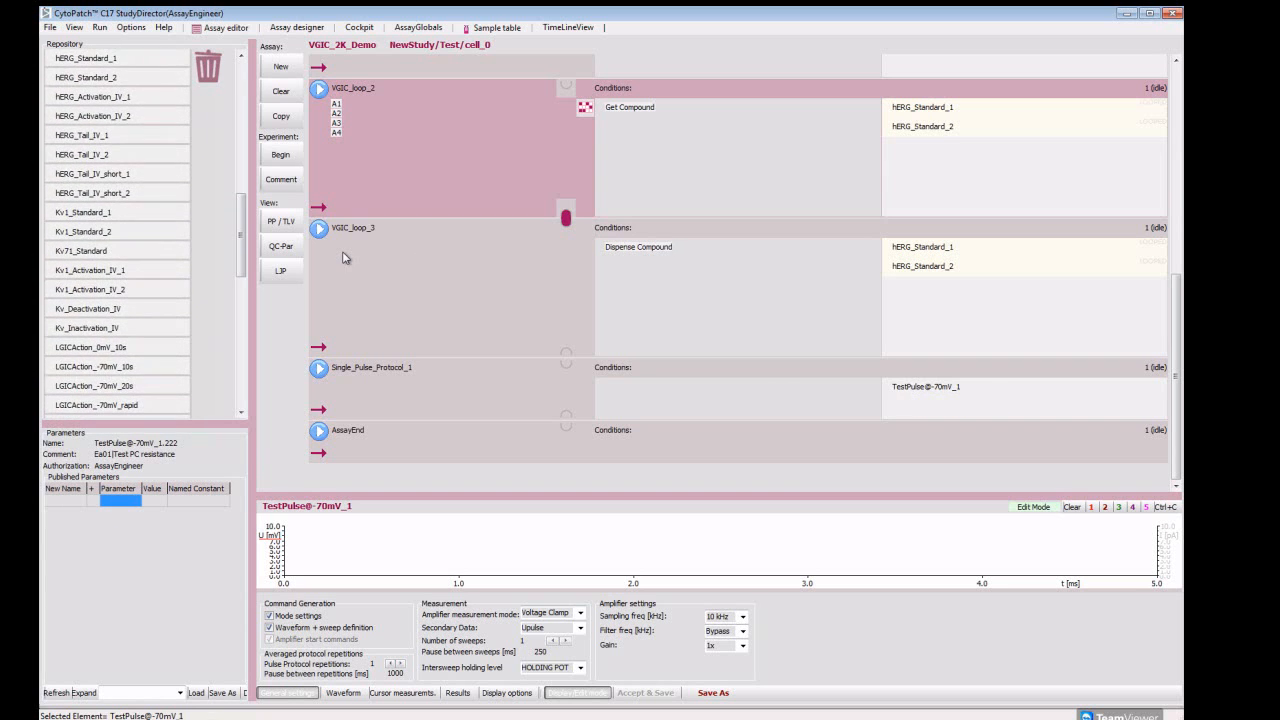
drag(241, 237, 241, 110)
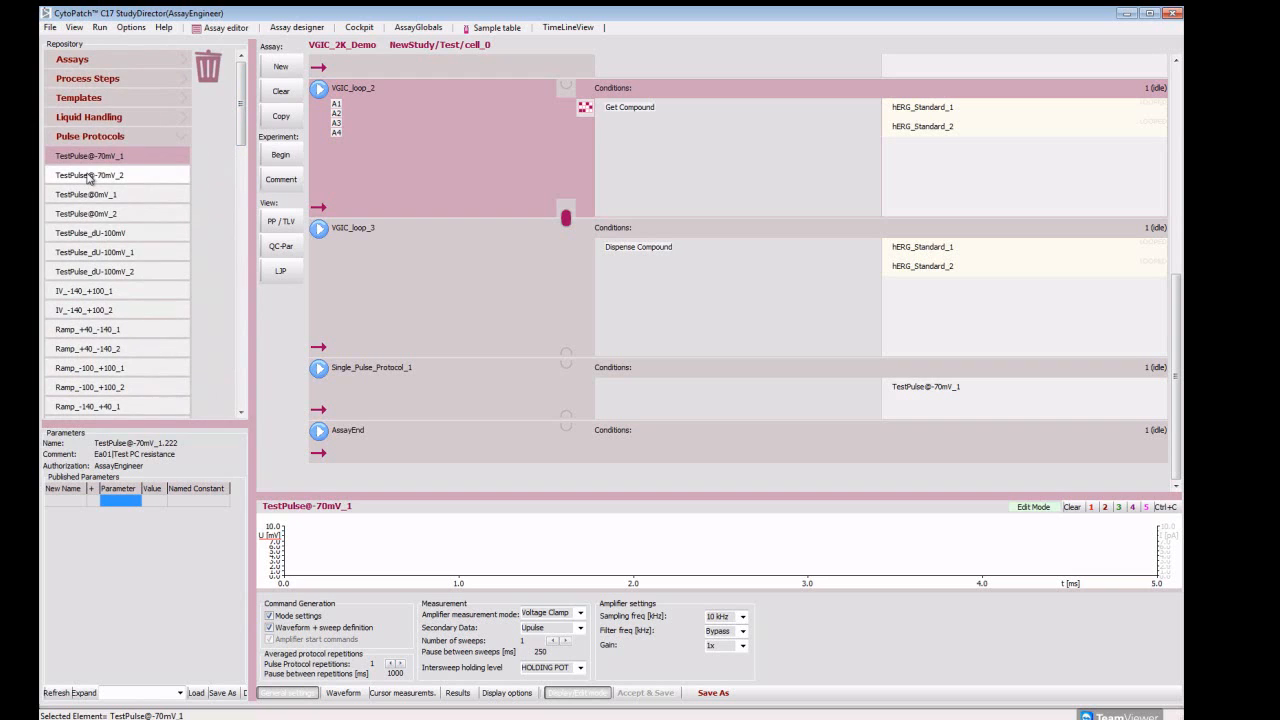
drag(90, 182, 911, 407)
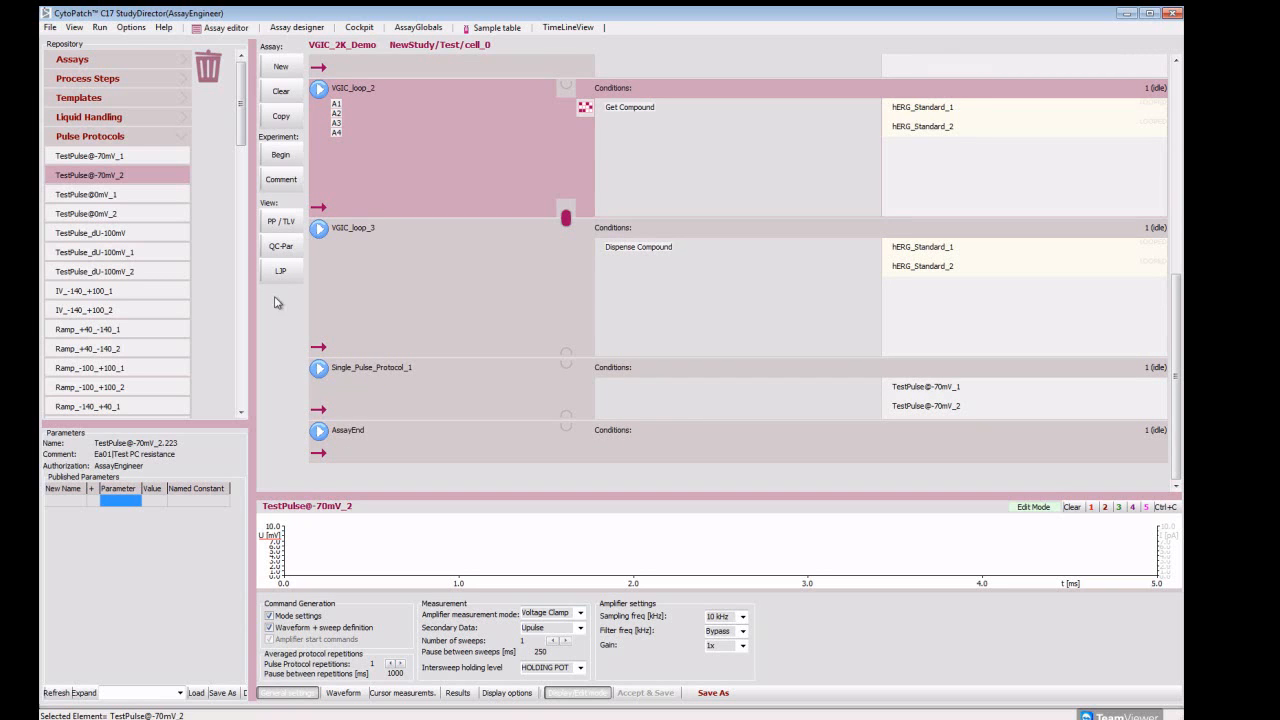
click(187, 140)
Enlarge the parameter area and examine the published parameters of VGIC_loop_3 and VGIC_loop_2.
drag(150, 422, 150, 258)
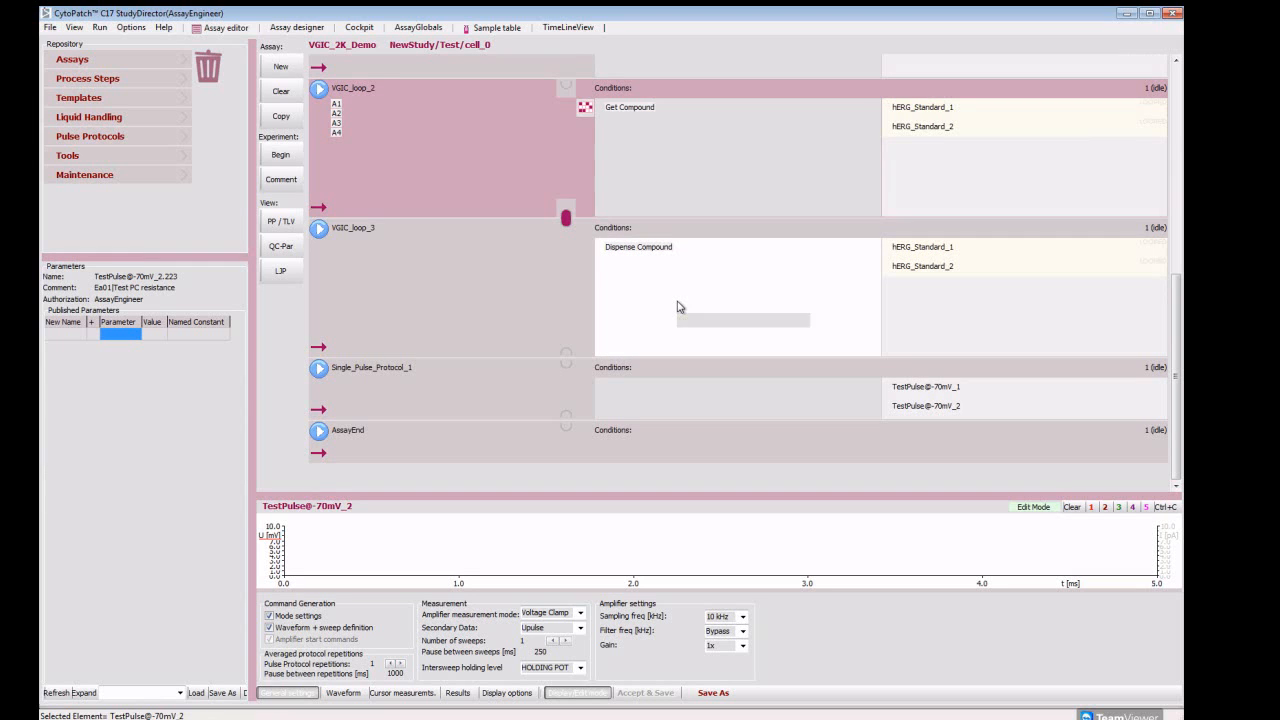
click(511, 332)
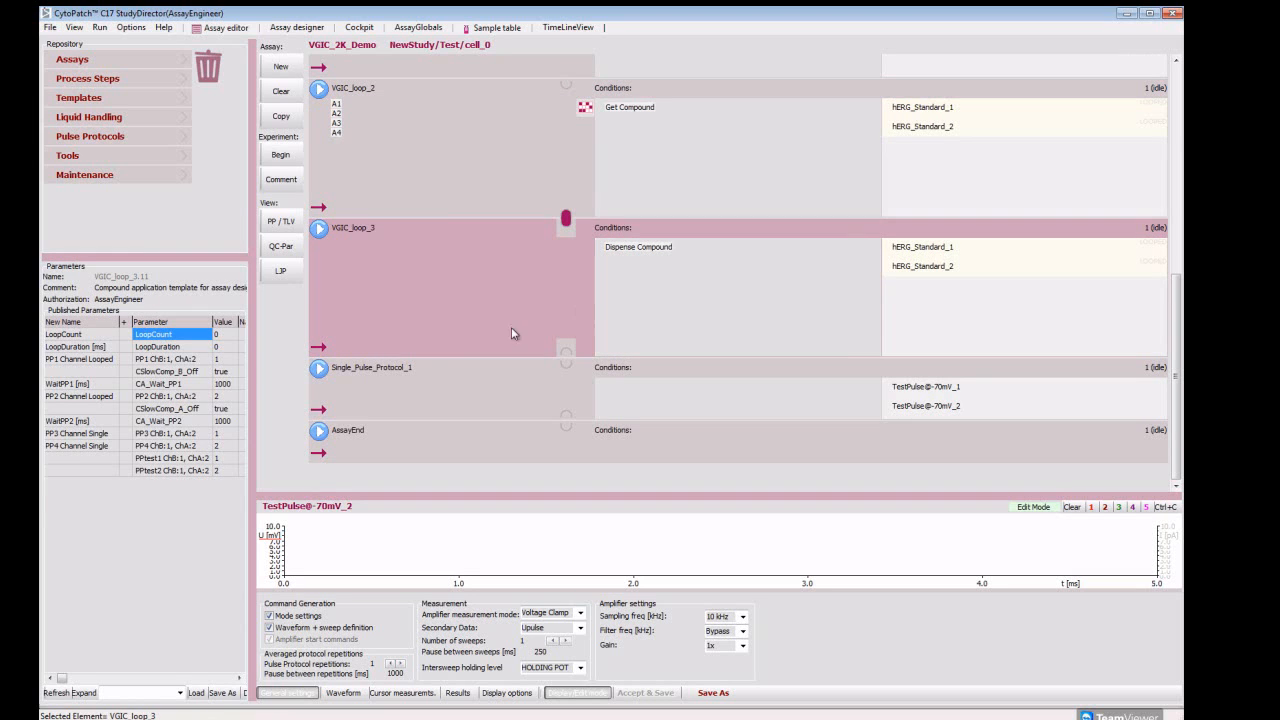
drag(250, 358, 304, 358)
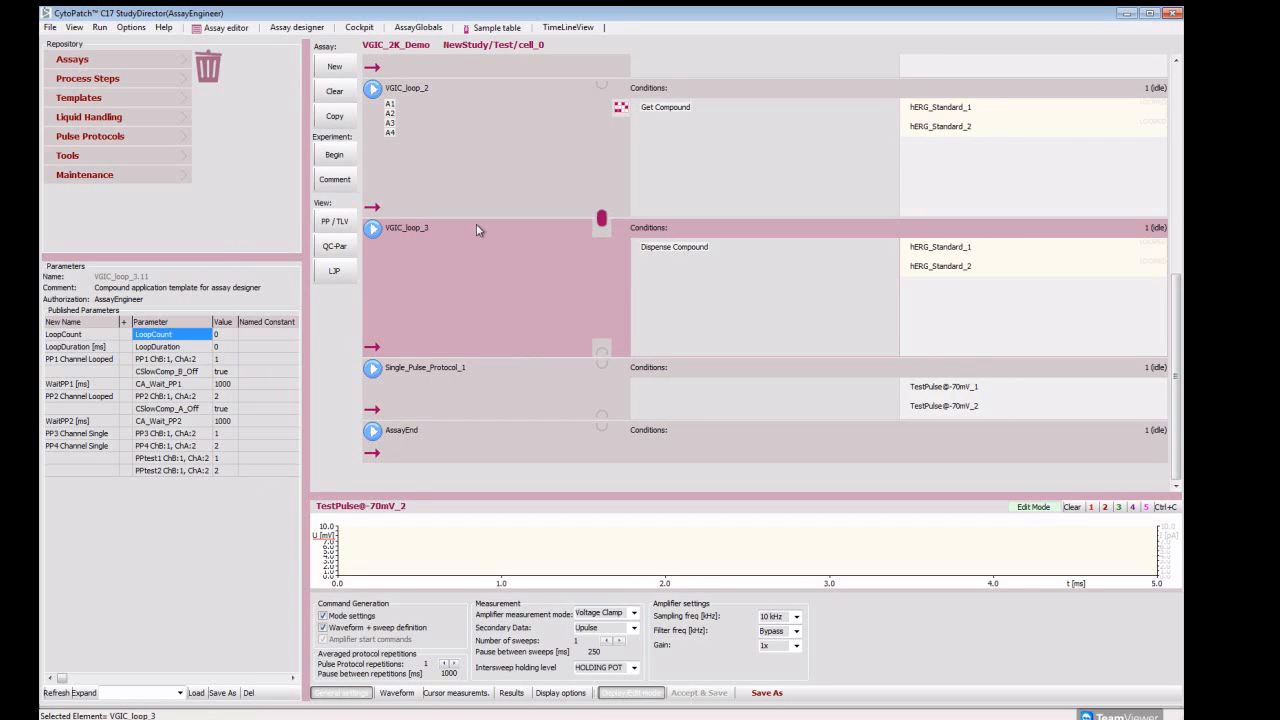
click(510, 166)
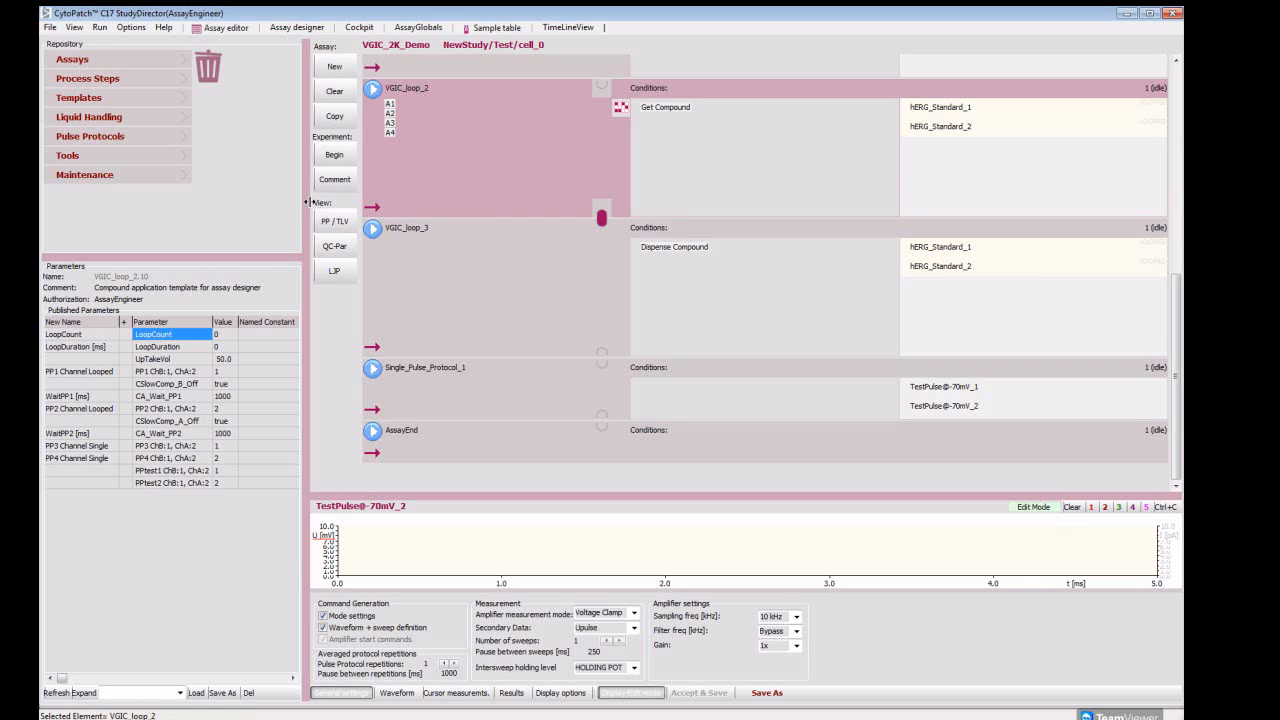
drag(304, 203, 254, 203)
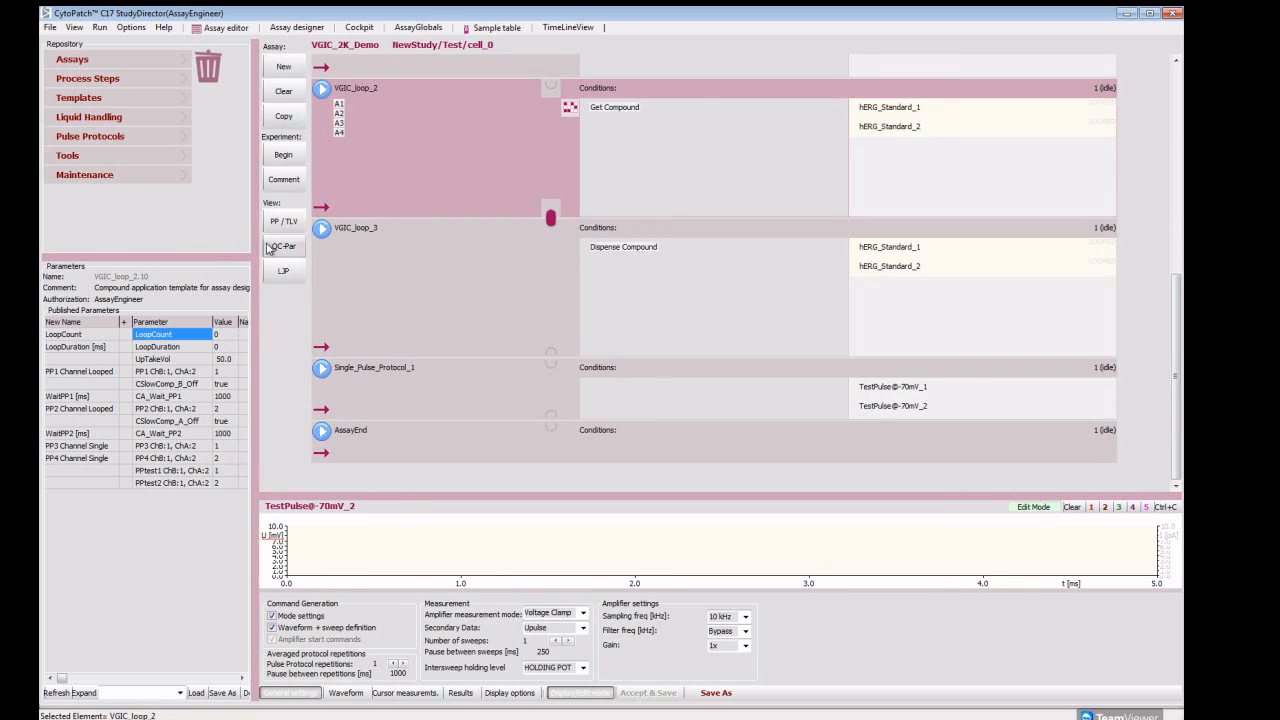
Enlarge the pulse protocol graph and display the hERG_Standard_1 protocol of VGIC_loop_1 in it.
drag(476, 496, 481, 385)
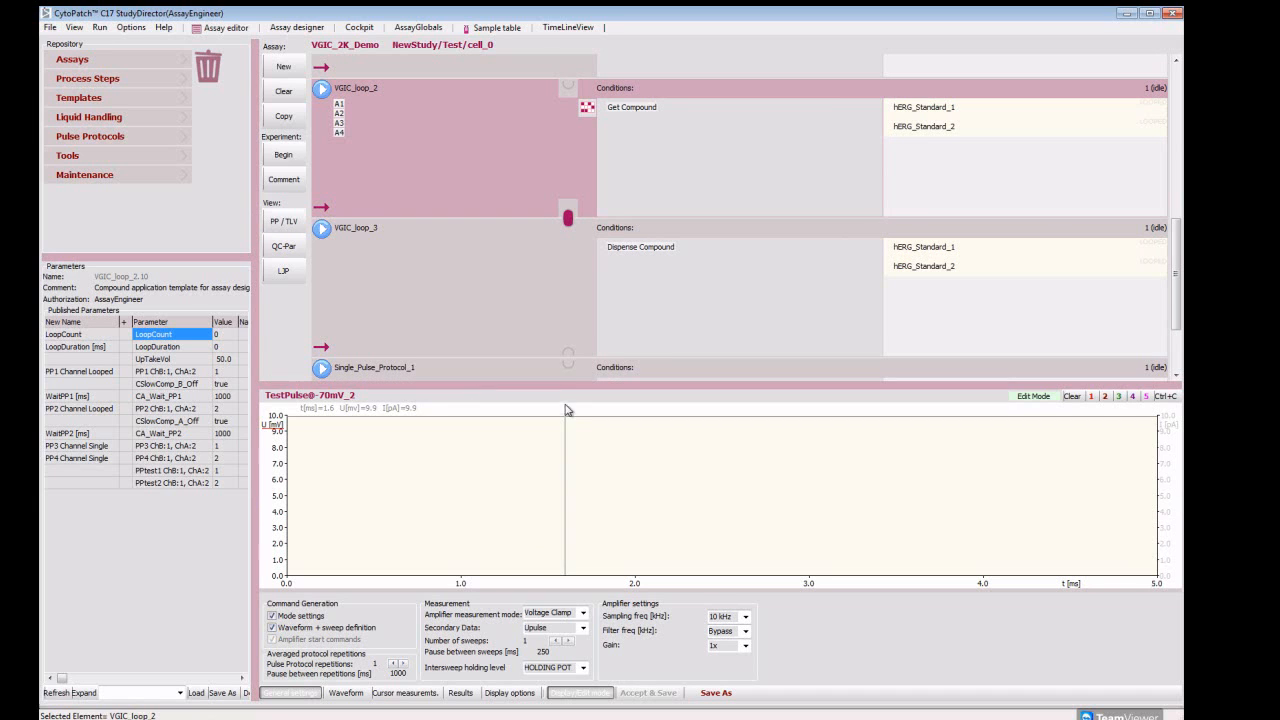
drag(565, 385, 565, 342)
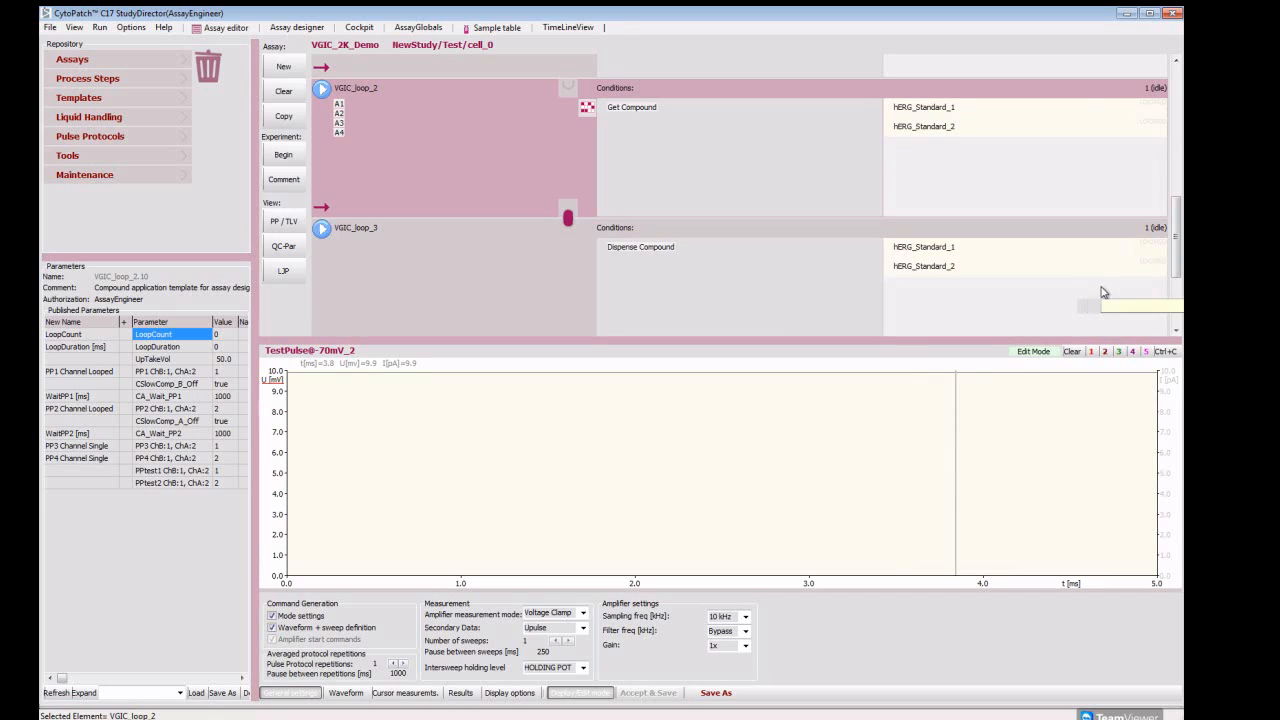
drag(1179, 256, 1177, 98)
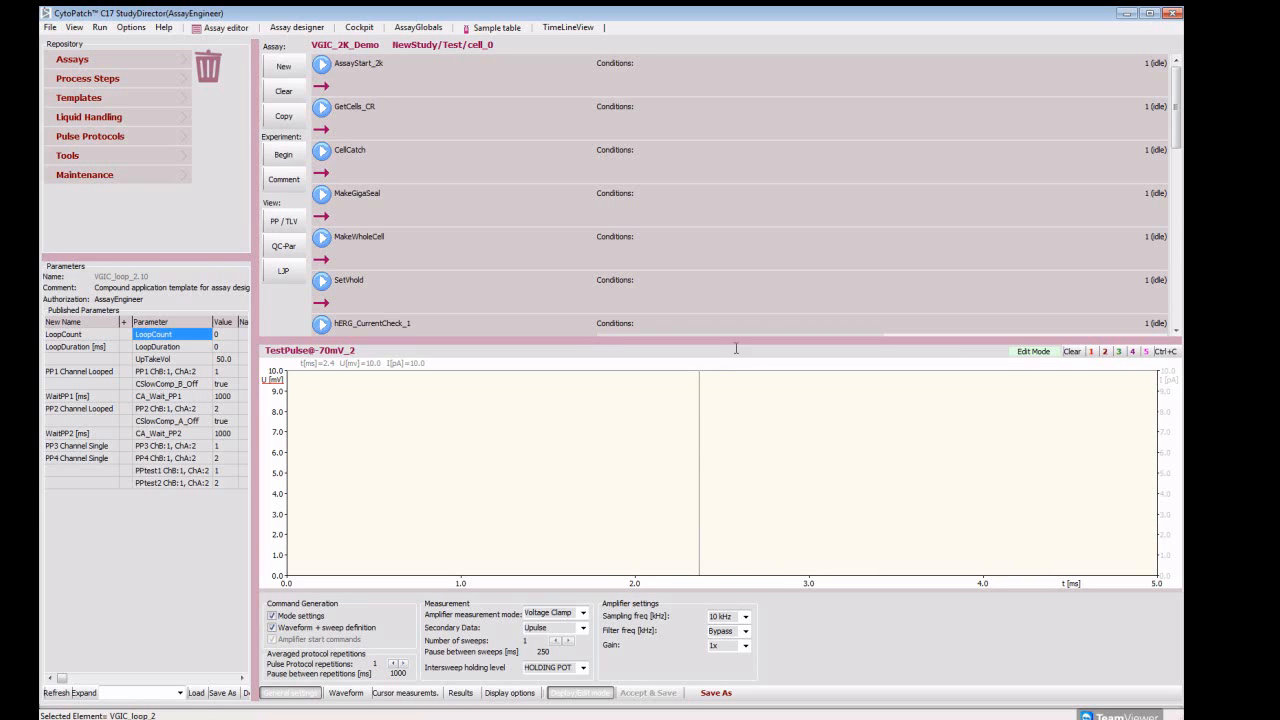
drag(1177, 132, 1180, 203)
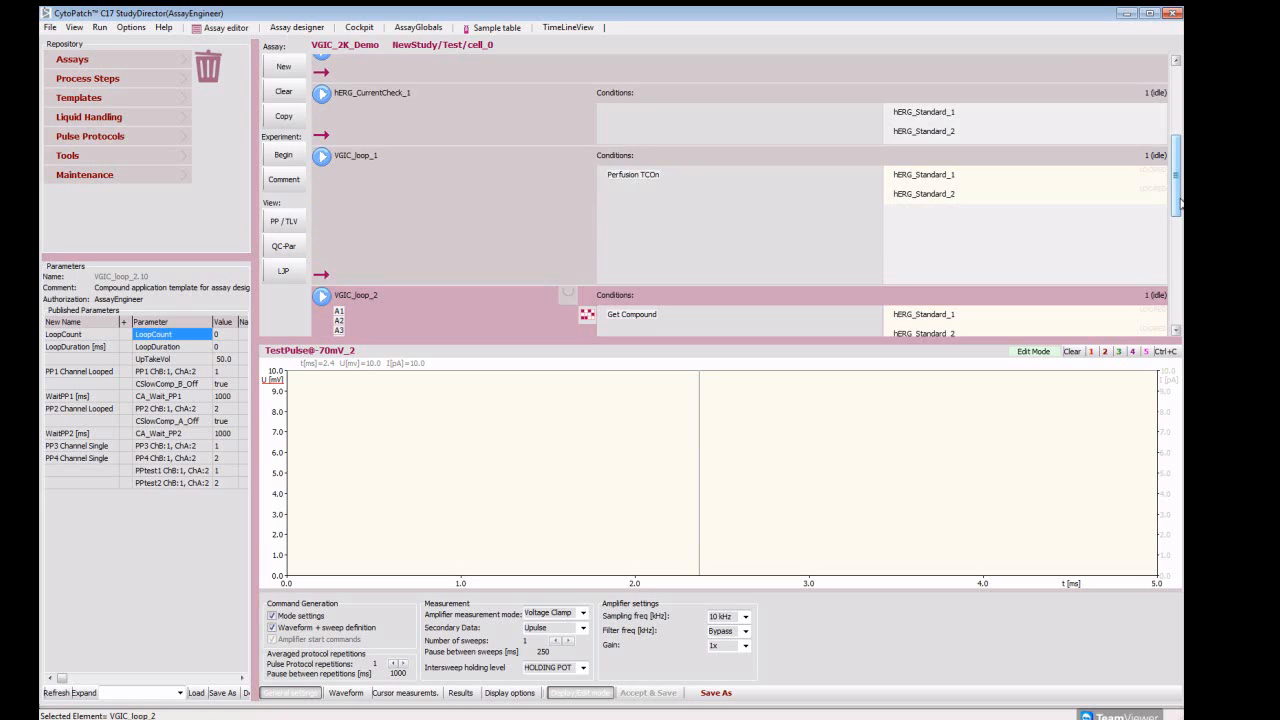
click(623, 331)
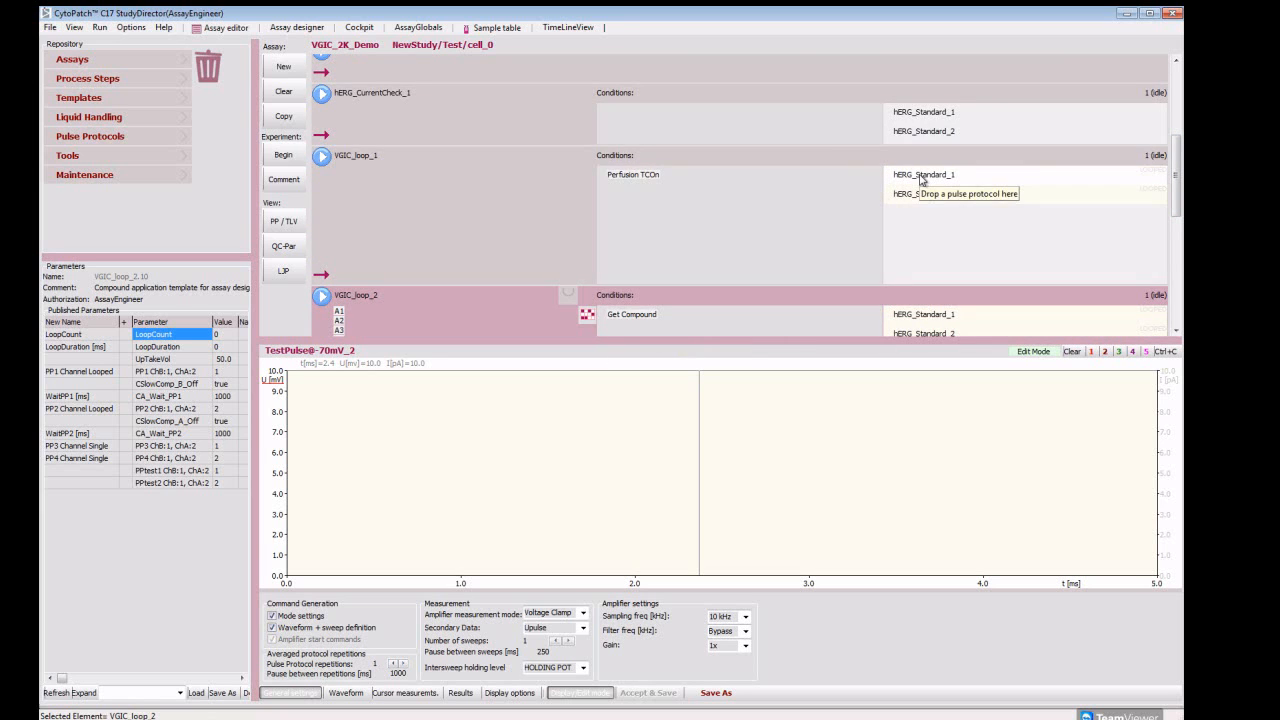
click(922, 176)
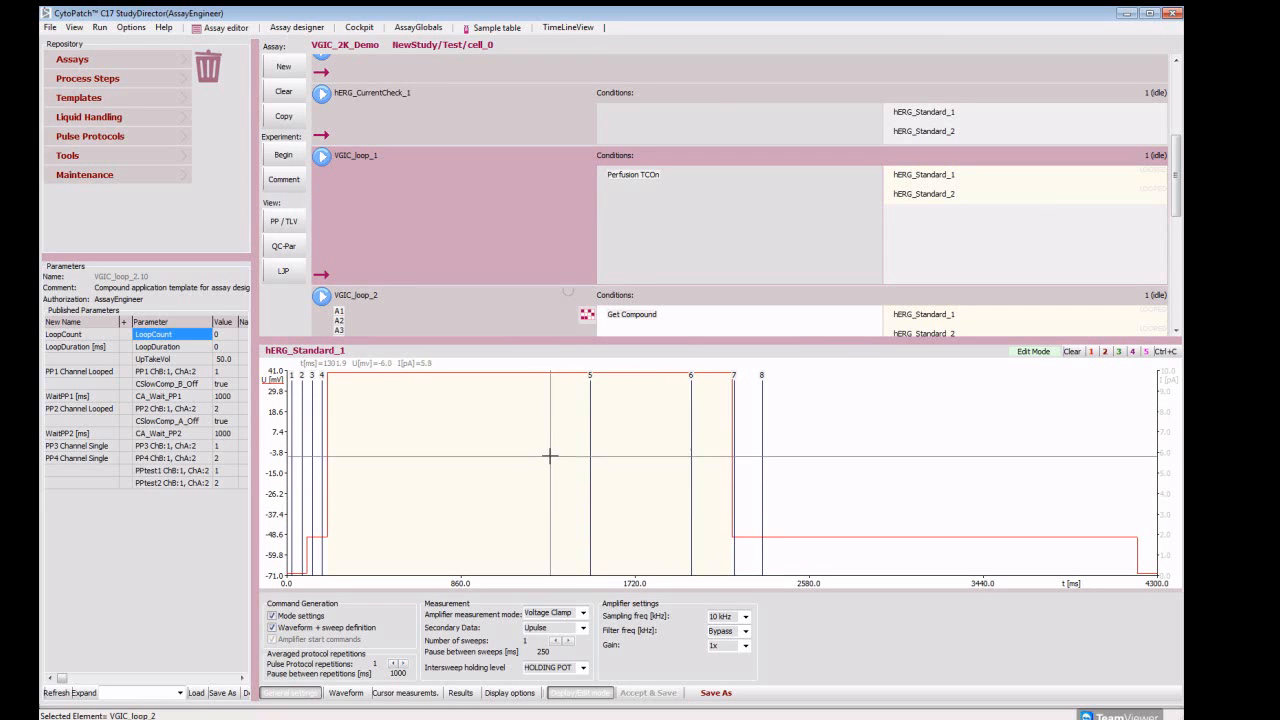
Review the waveform segments, cursor measurements and general settings of hERG_Standard_1, comparing its display and edit modes.
click(342, 697)
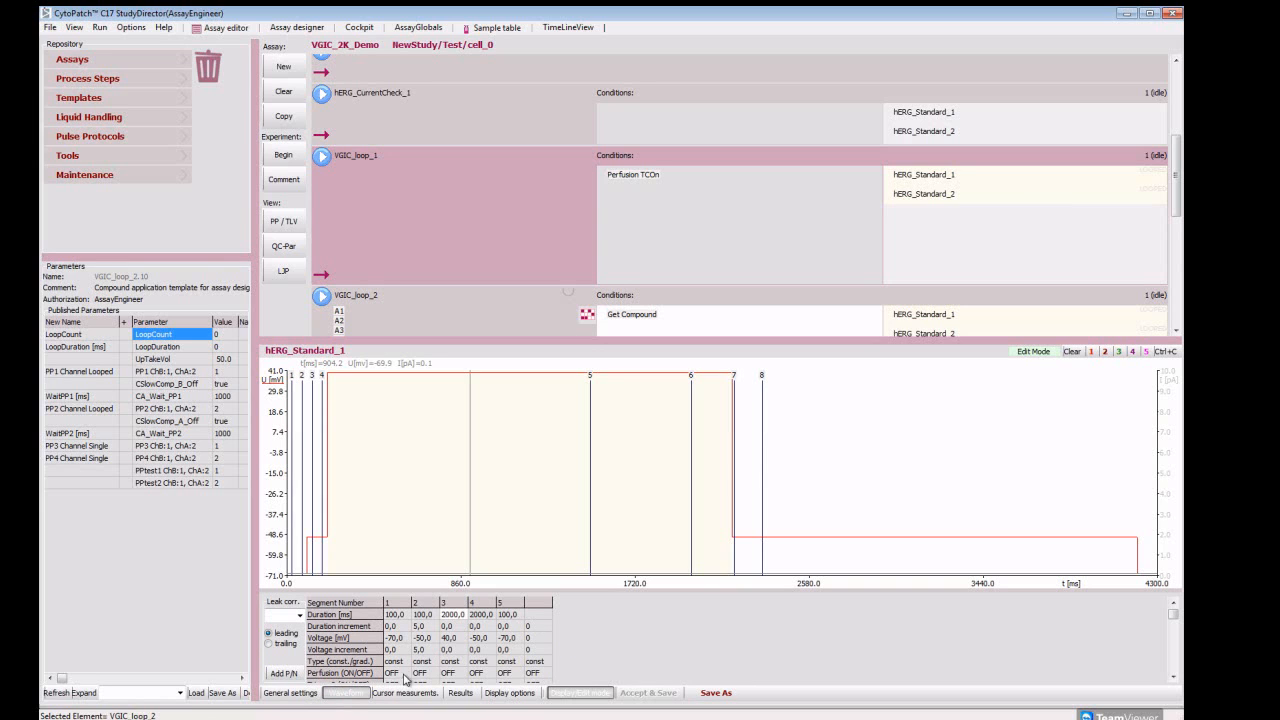
click(563, 697)
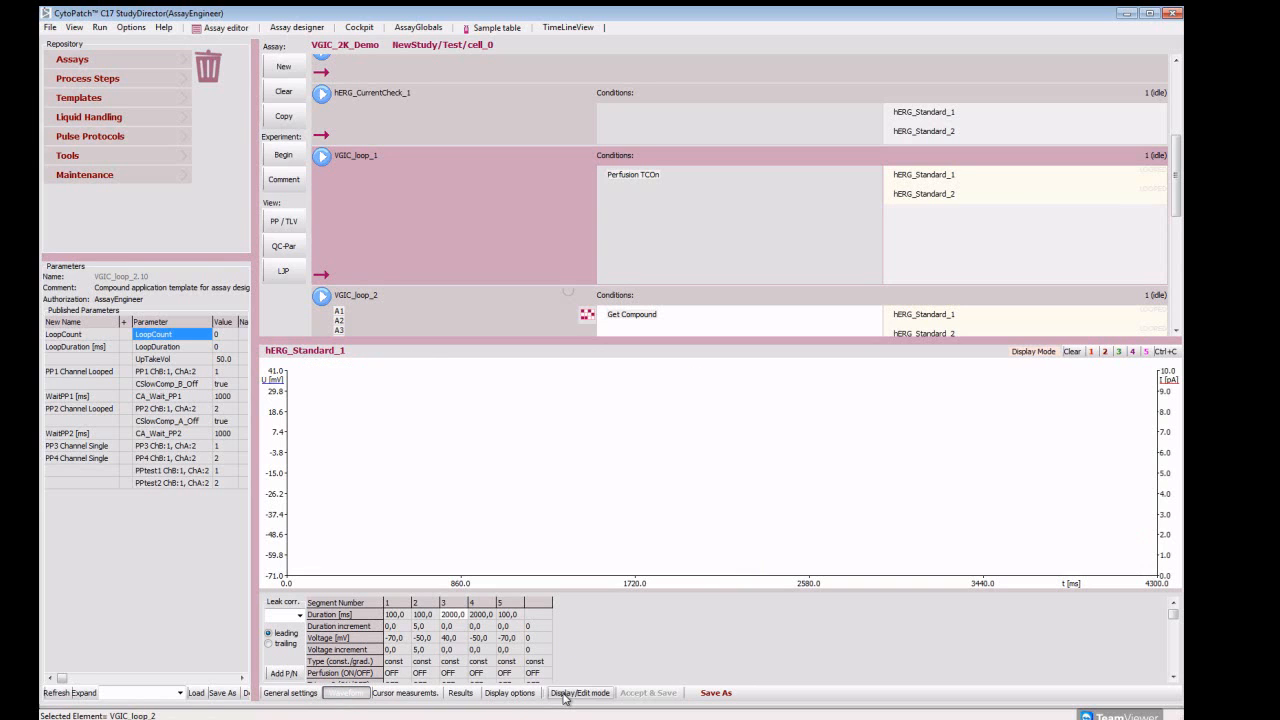
click(402, 693)
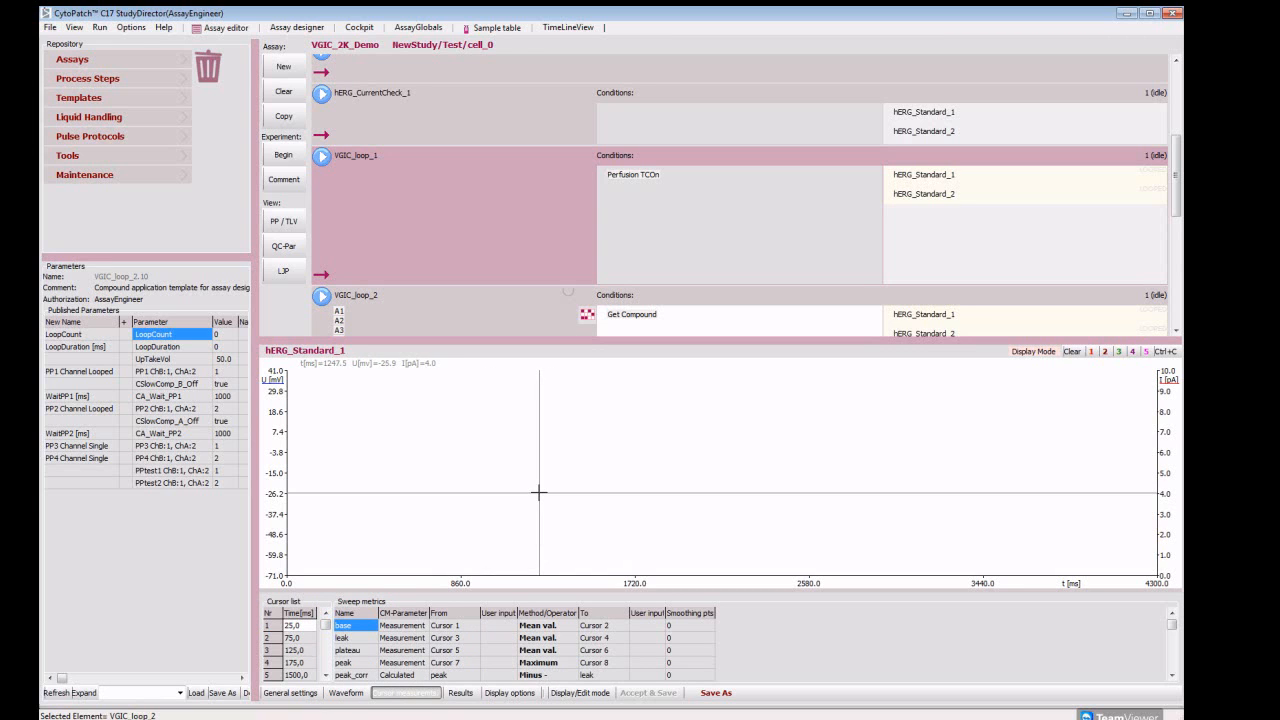
click(565, 696)
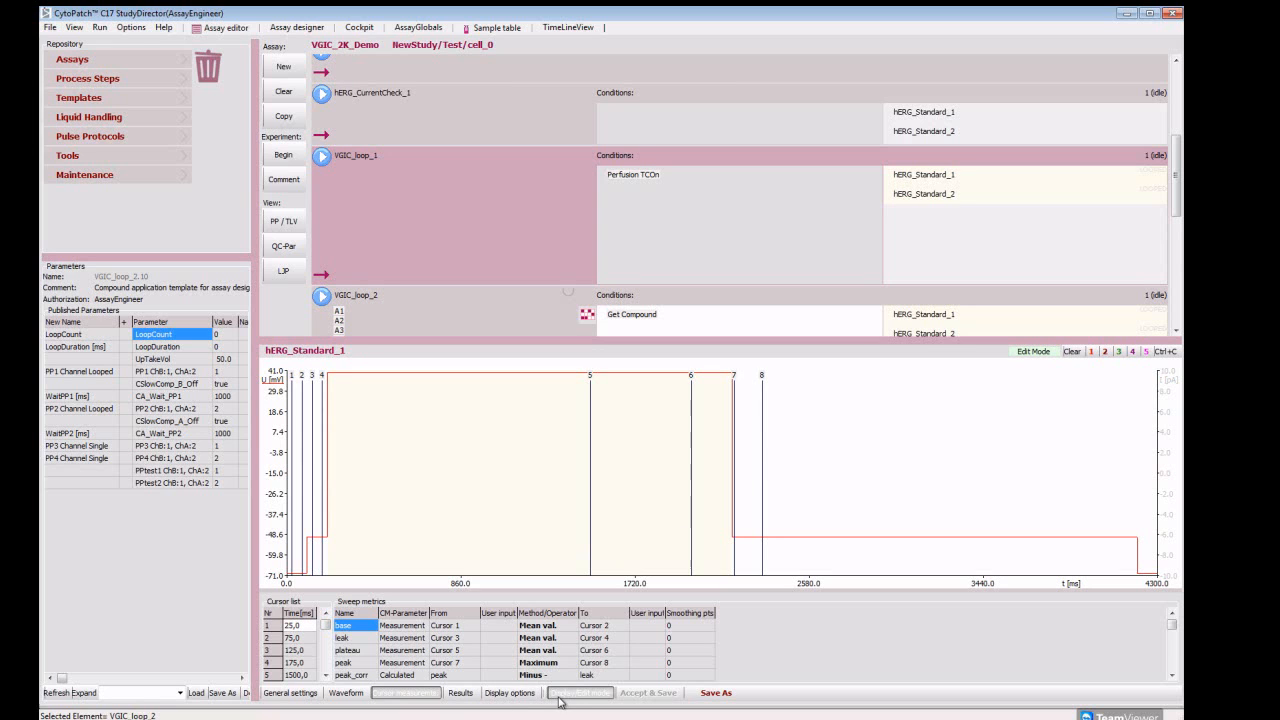
click(338, 695)
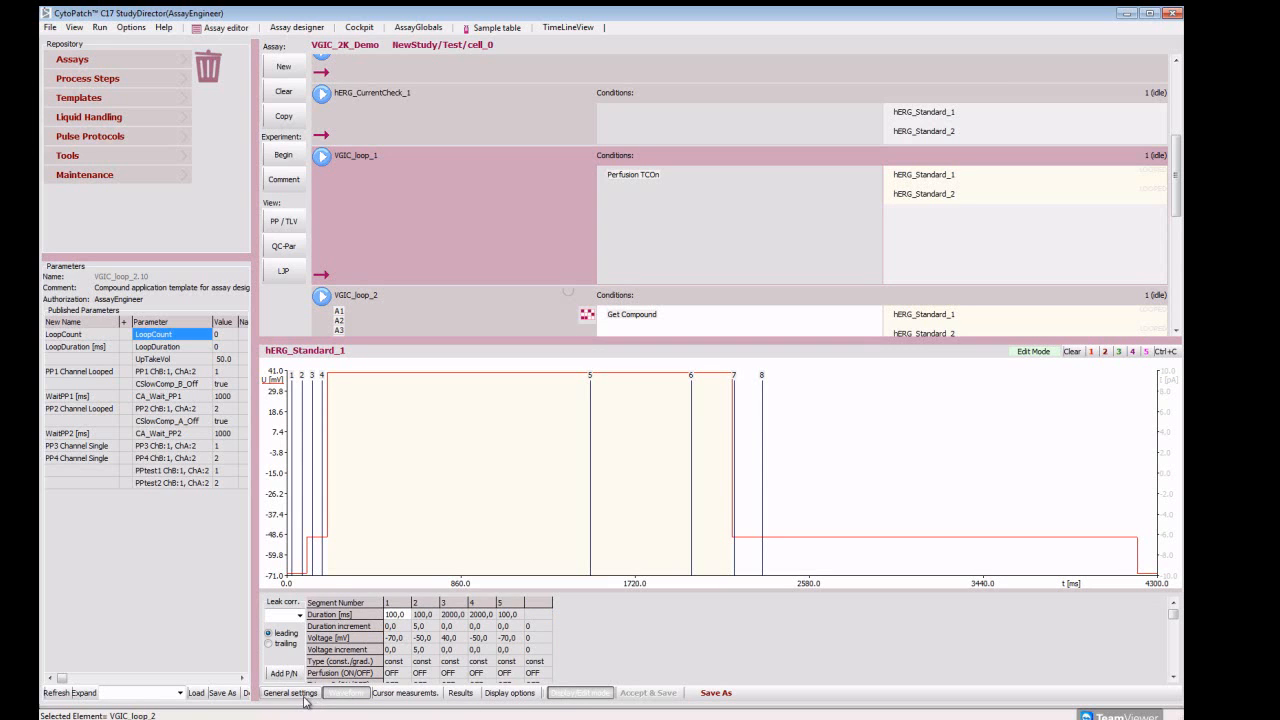
click(298, 695)
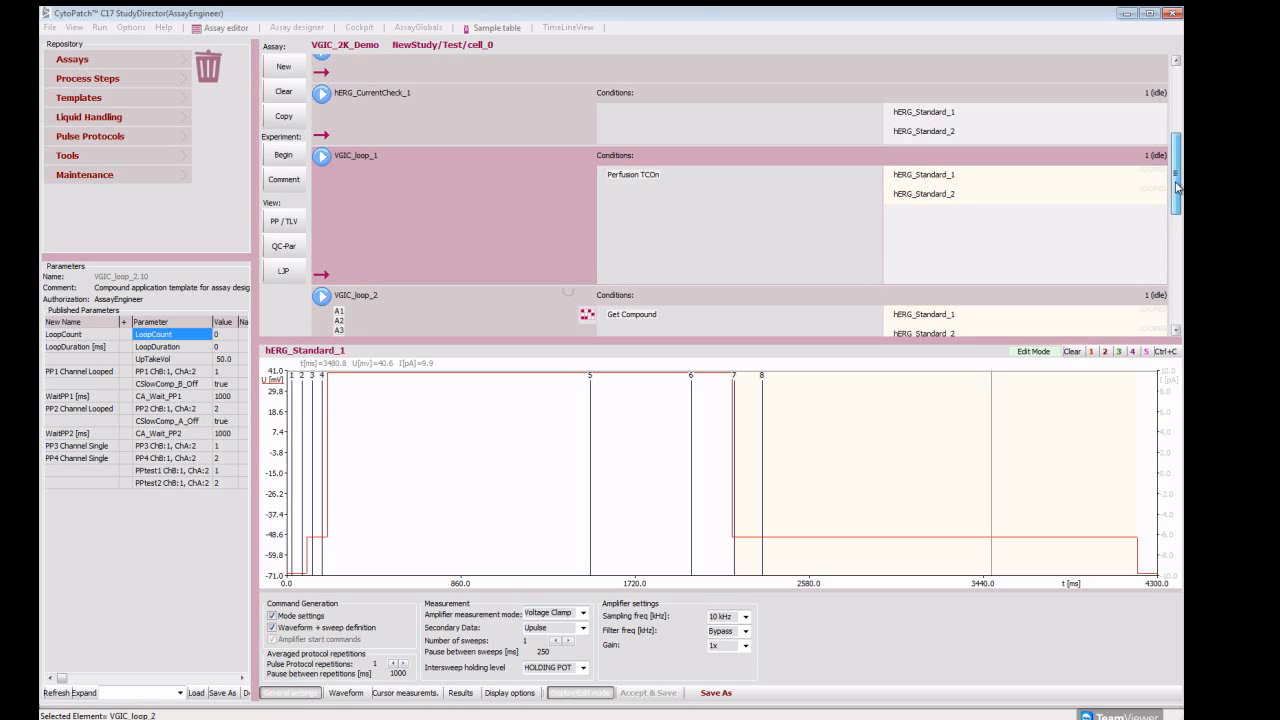
Begin an experiment with study 20140509, experiment Test and cell name HEK 293.
drag(1182, 107, 1181, 98)
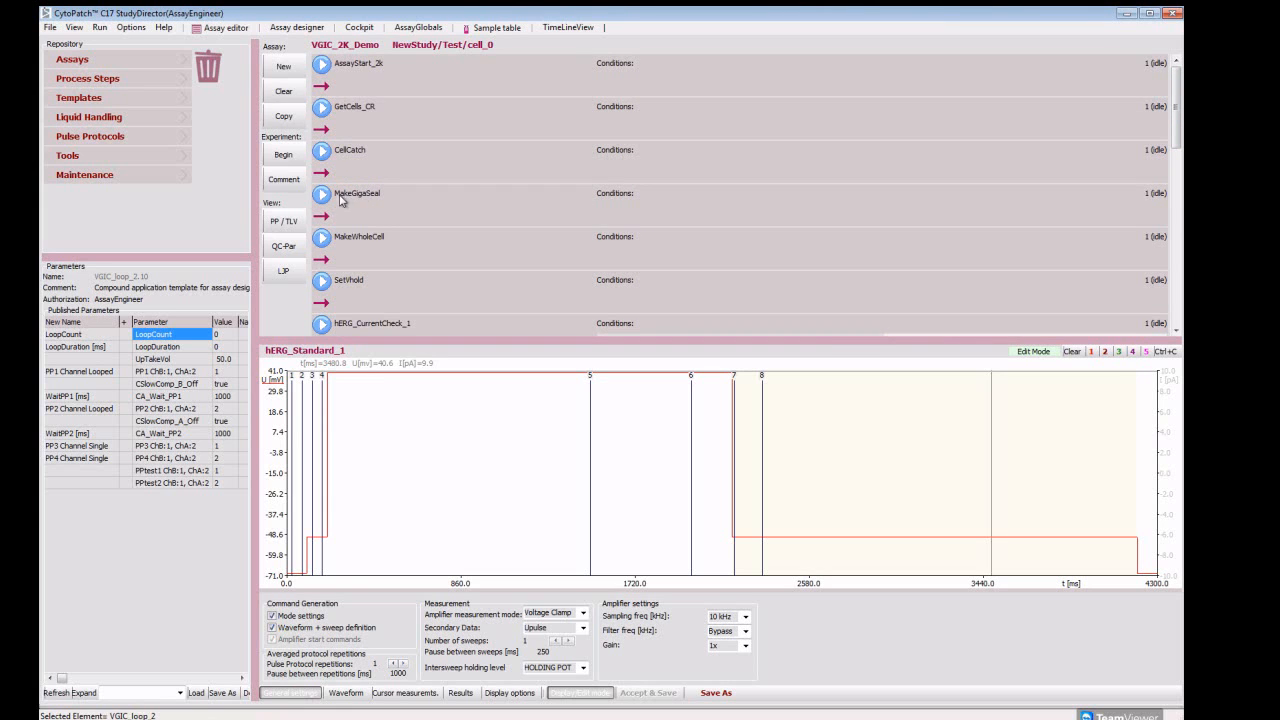
click(286, 158)
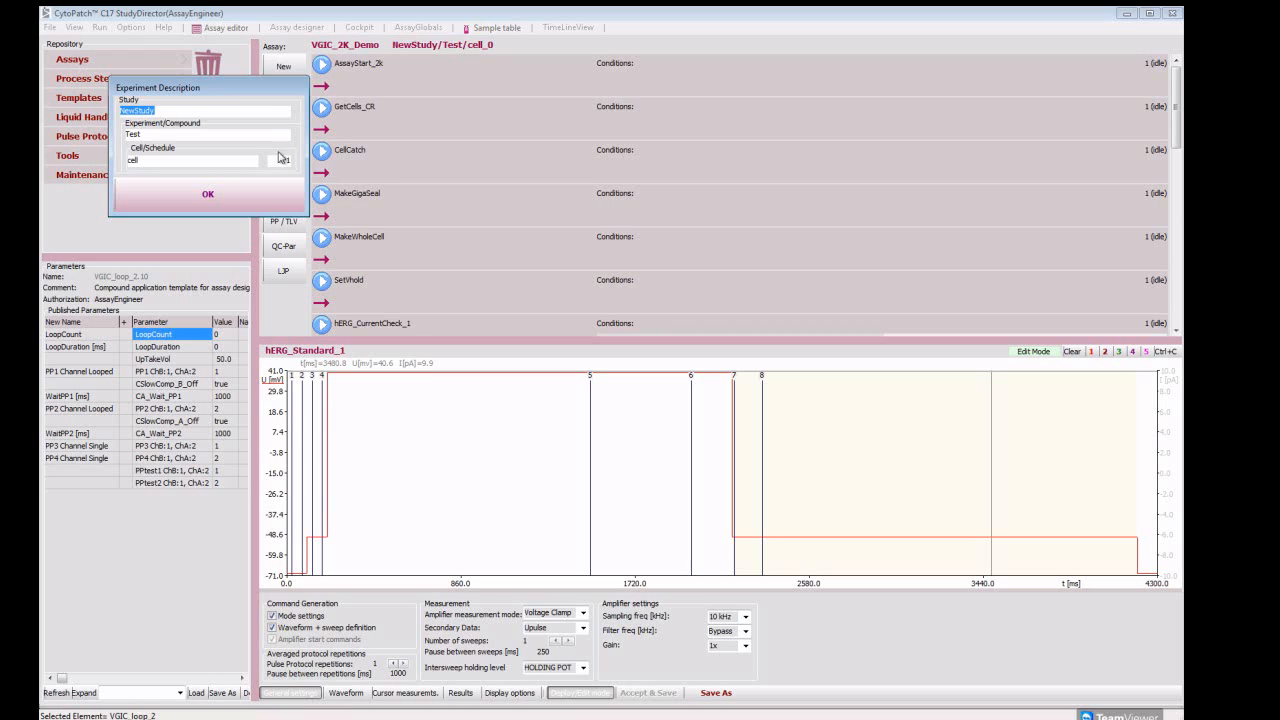
text(20140509)
double_click(136, 133)
click(168, 135)
drag(143, 133, 128, 134)
click(146, 134)
drag(150, 160, 127, 161)
click(129, 160)
text(HEK 293)
click(214, 195)
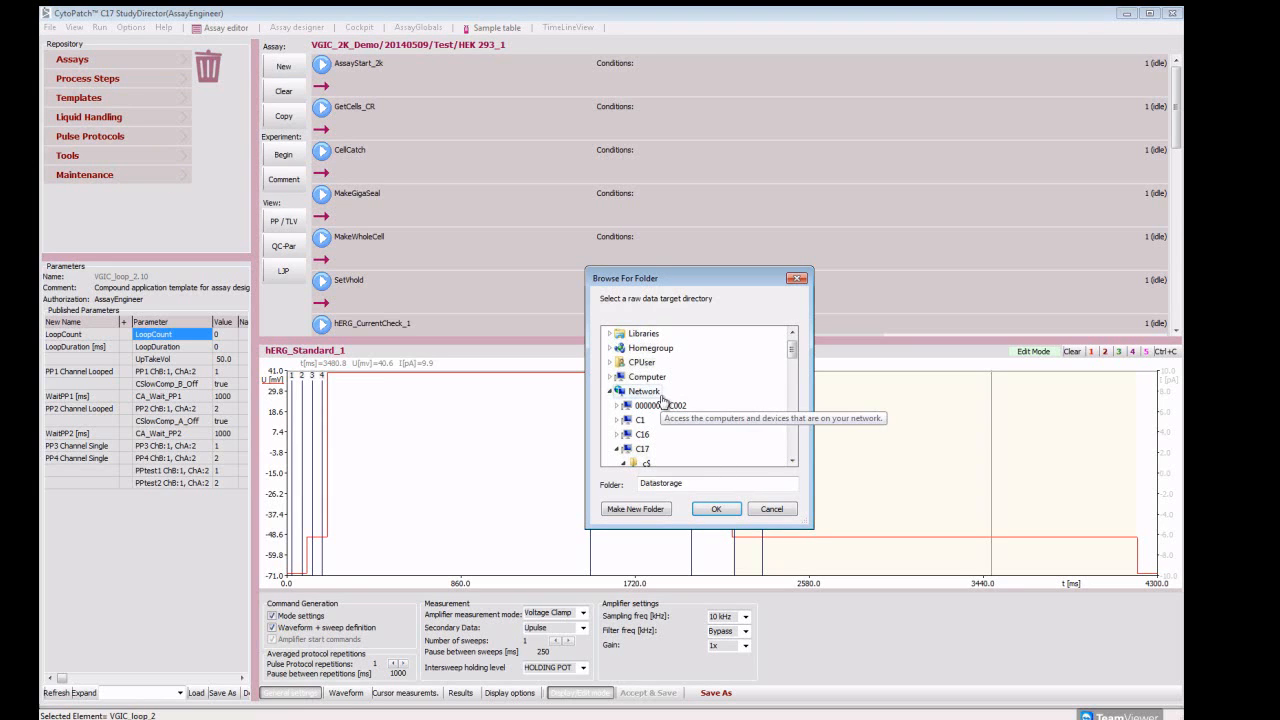
Accept the Datastorage folder under CP on C17 as the raw data target directory.
click(792, 462)
click(792, 462)
click(792, 462)
click(792, 462)
click(792, 462)
click(630, 420)
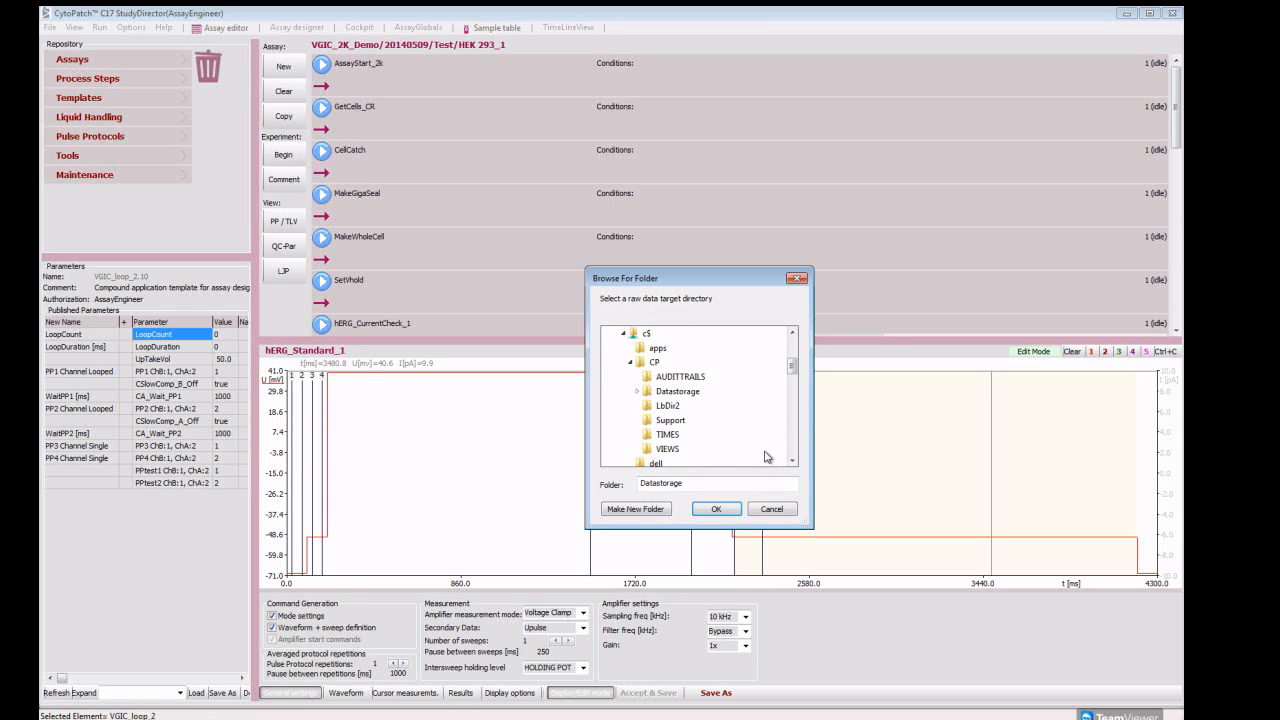
click(716, 509)
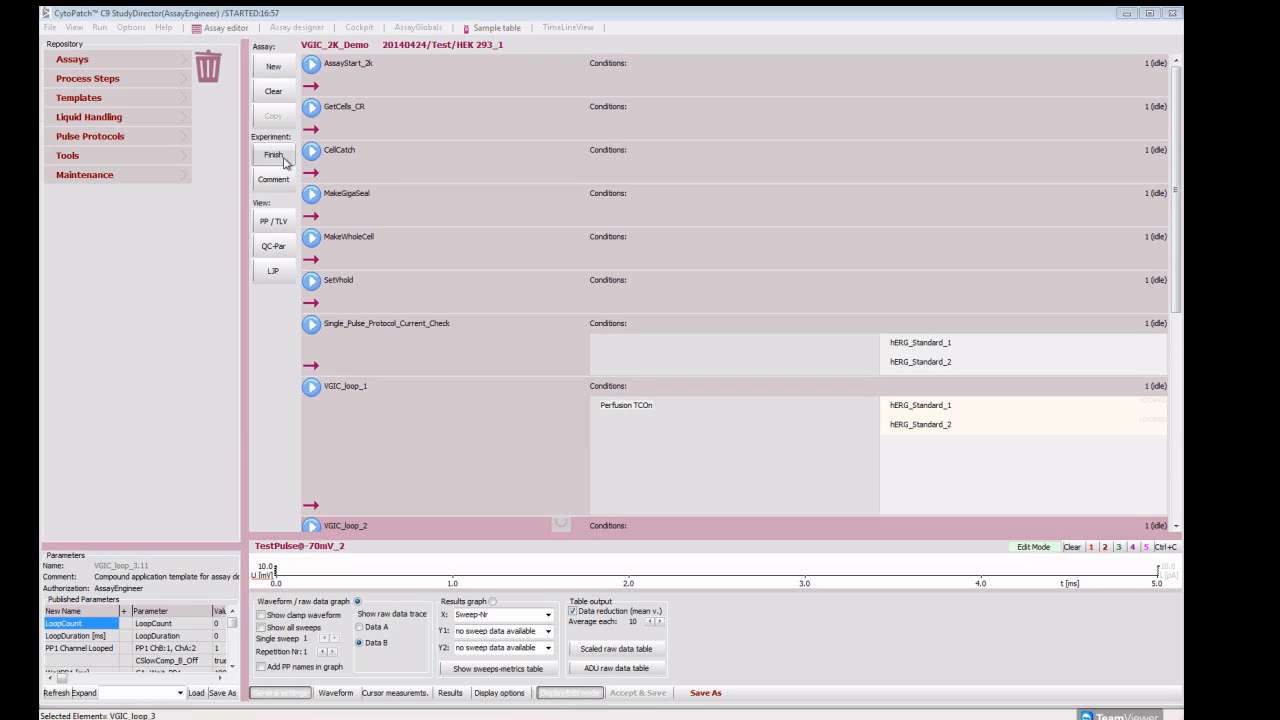
Run AssayStart_2k with chip position A1 and confirm the chip batch and cell preparation.
click(312, 67)
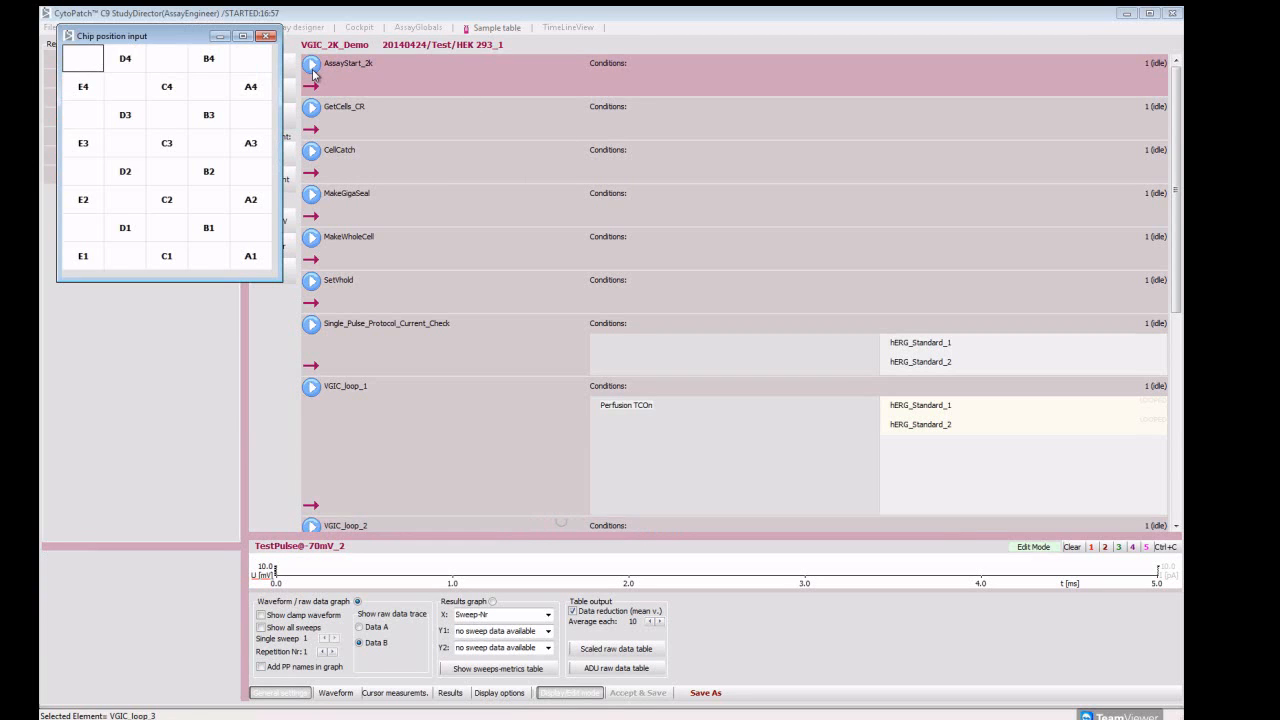
click(250, 258)
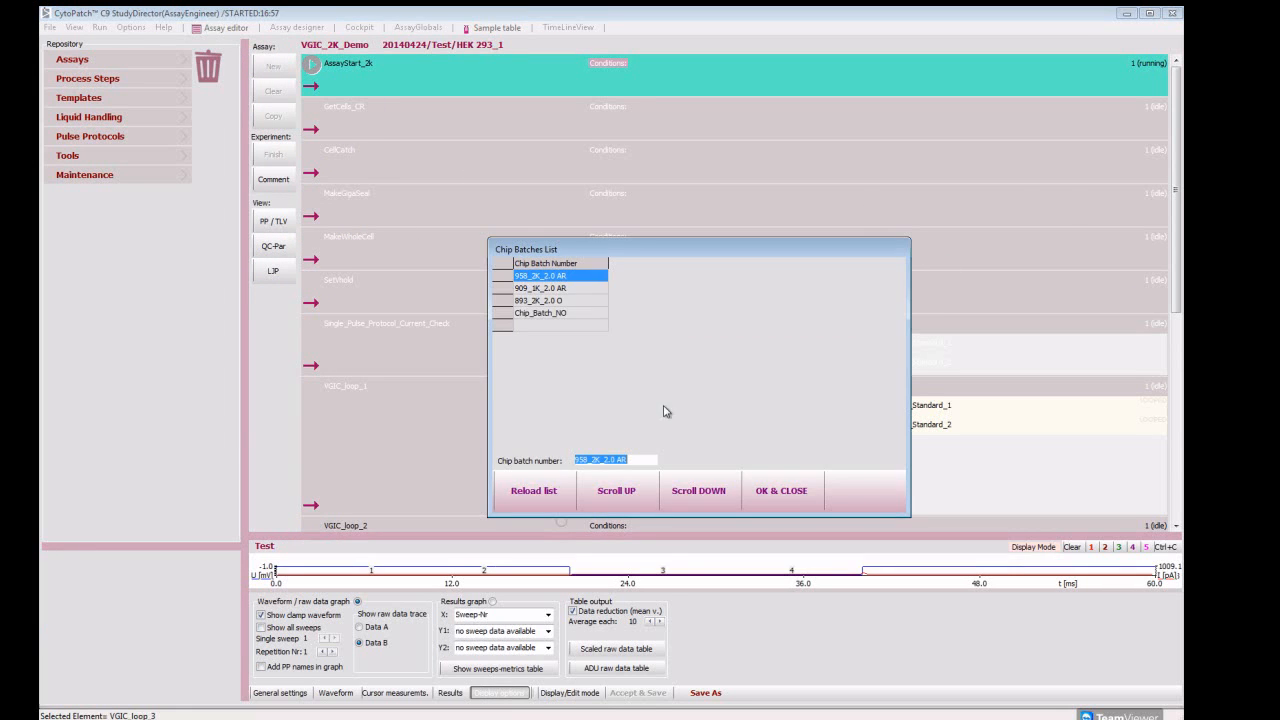
click(697, 502)
click(697, 502)
click(771, 496)
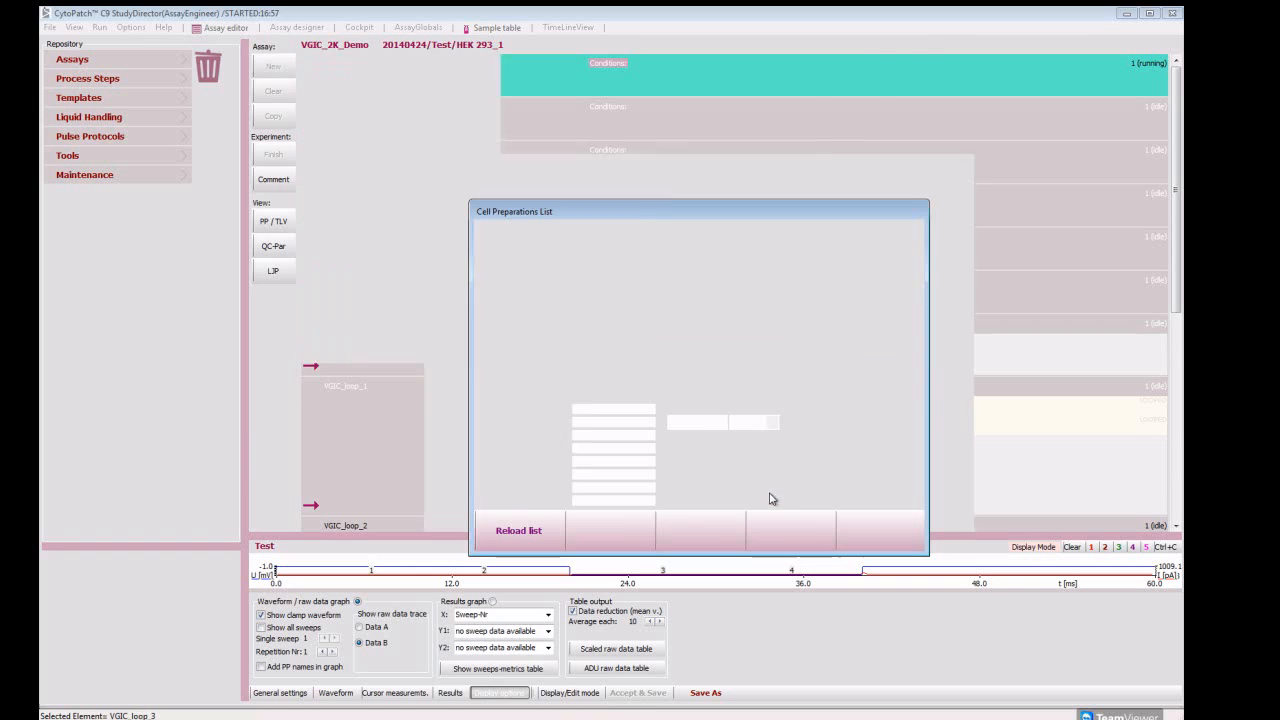
click(789, 531)
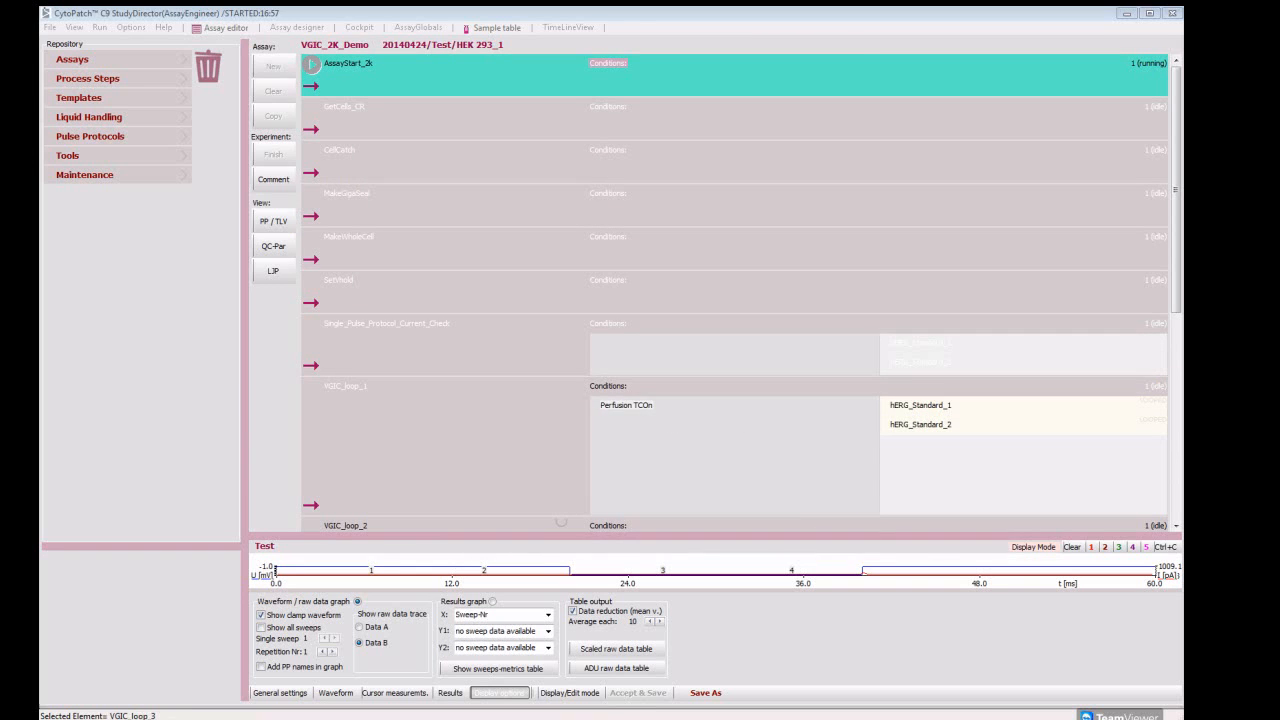